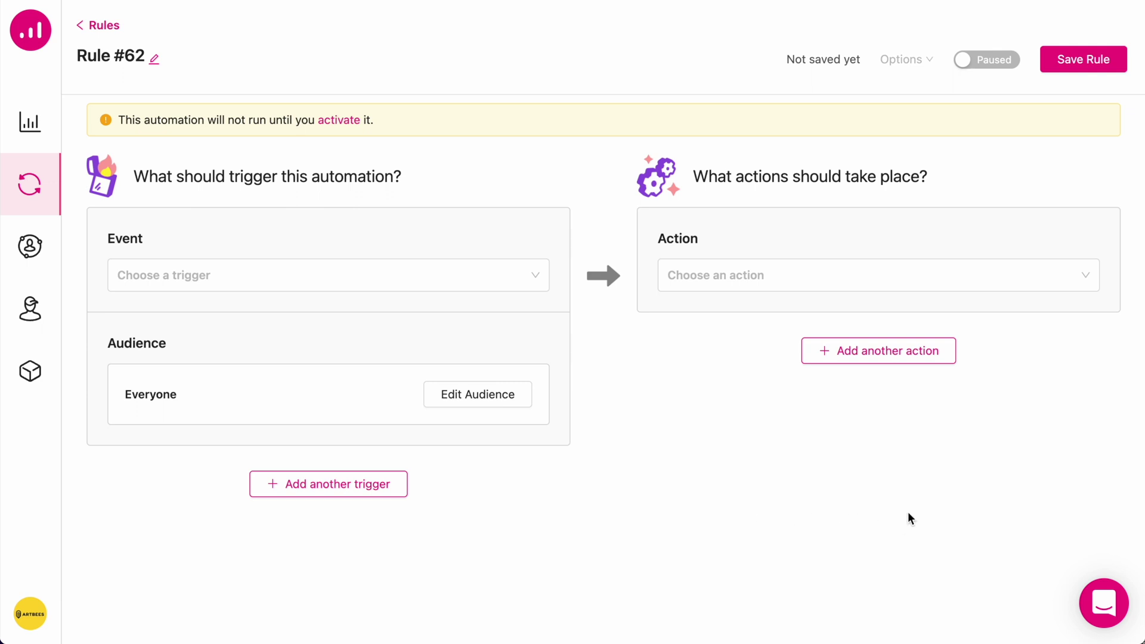
Step: Open the trigger event list in the empty Rule #62 editor
left_click(539, 278)
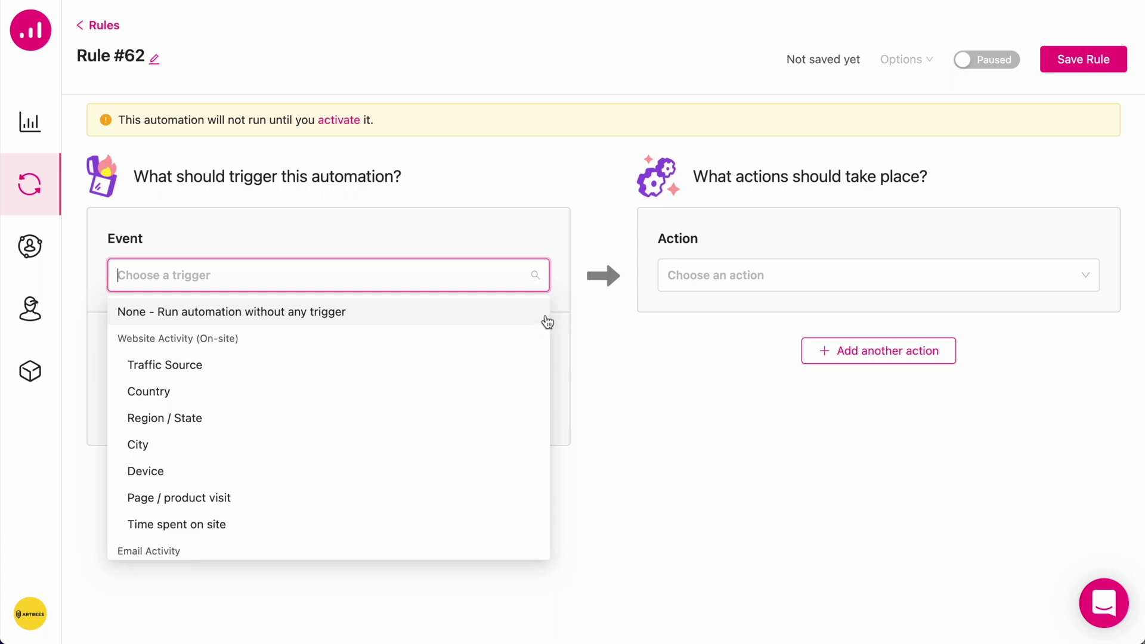
scroll(547, 323, "down", 1)
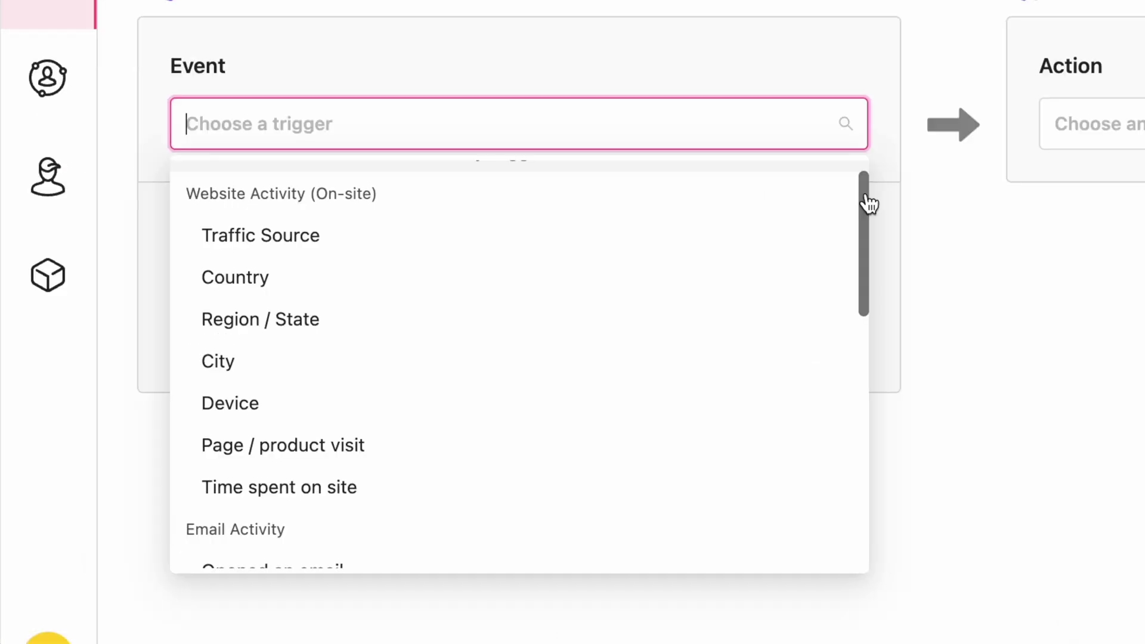
scroll(867, 205, "down", 2)
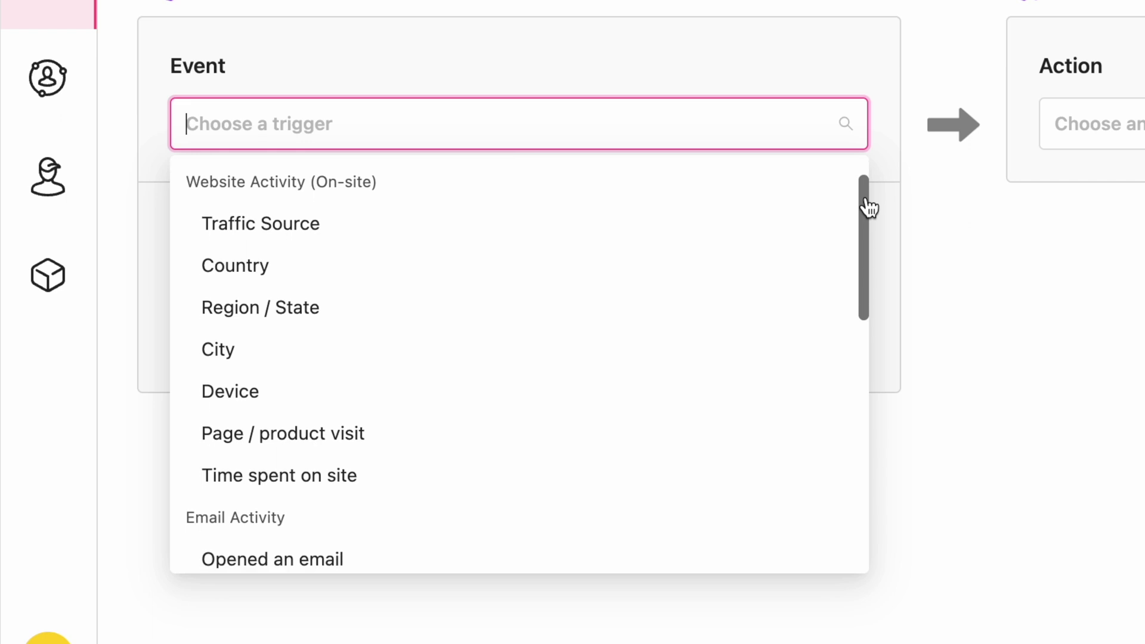
left_click_drag(869, 212, 868, 462)
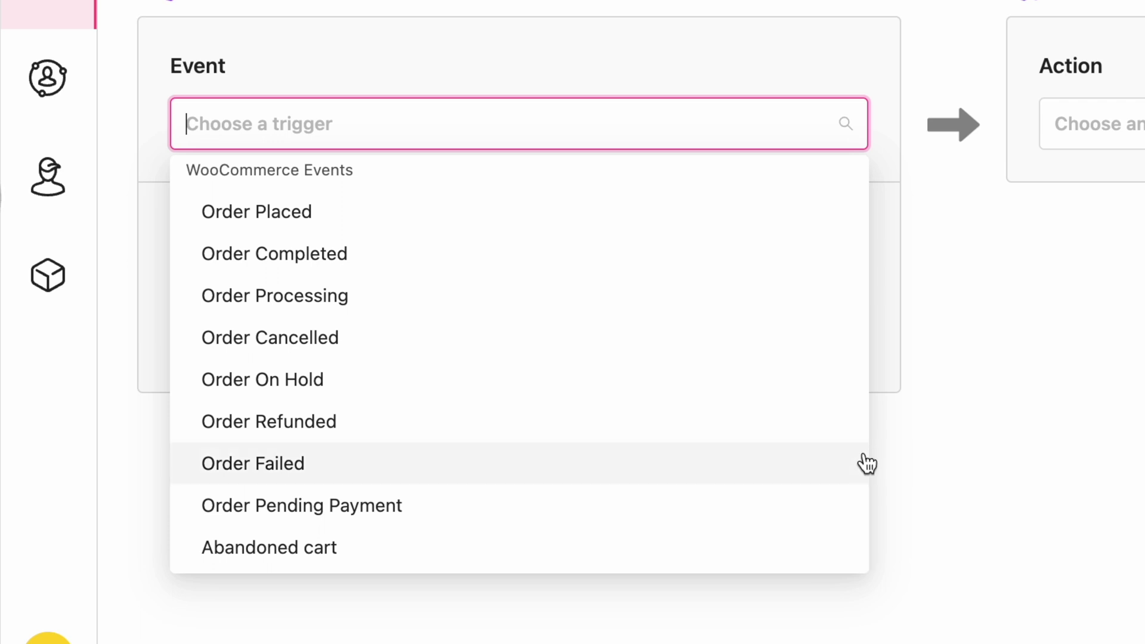
left_click(874, 455)
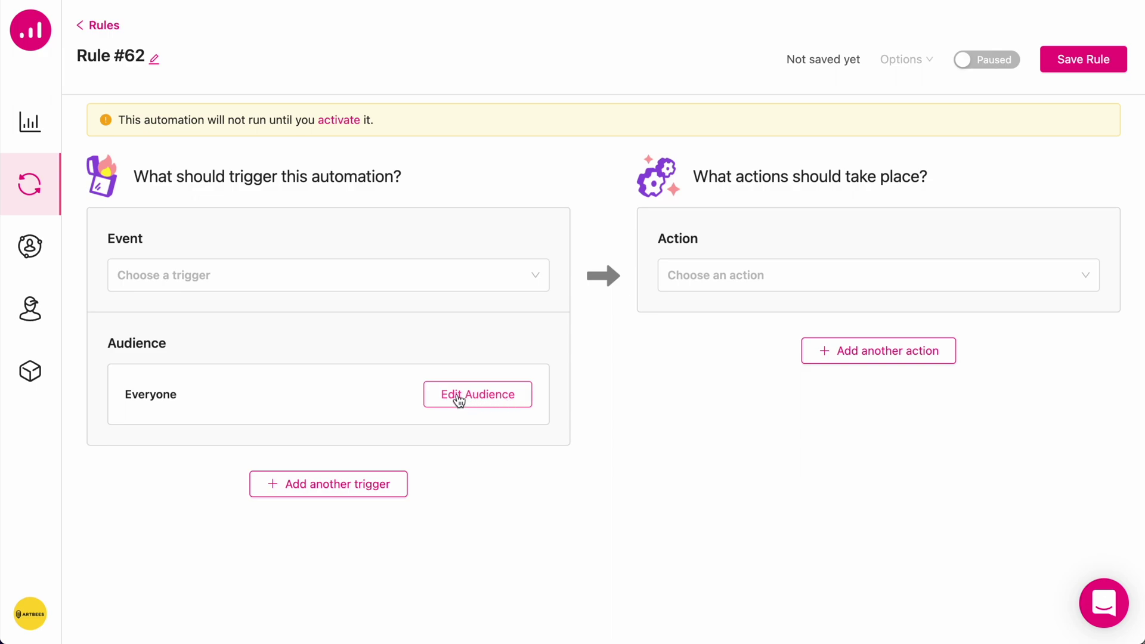
Step: Replace the Everyone audience with the saved Leads segment and save it
left_click(459, 399)
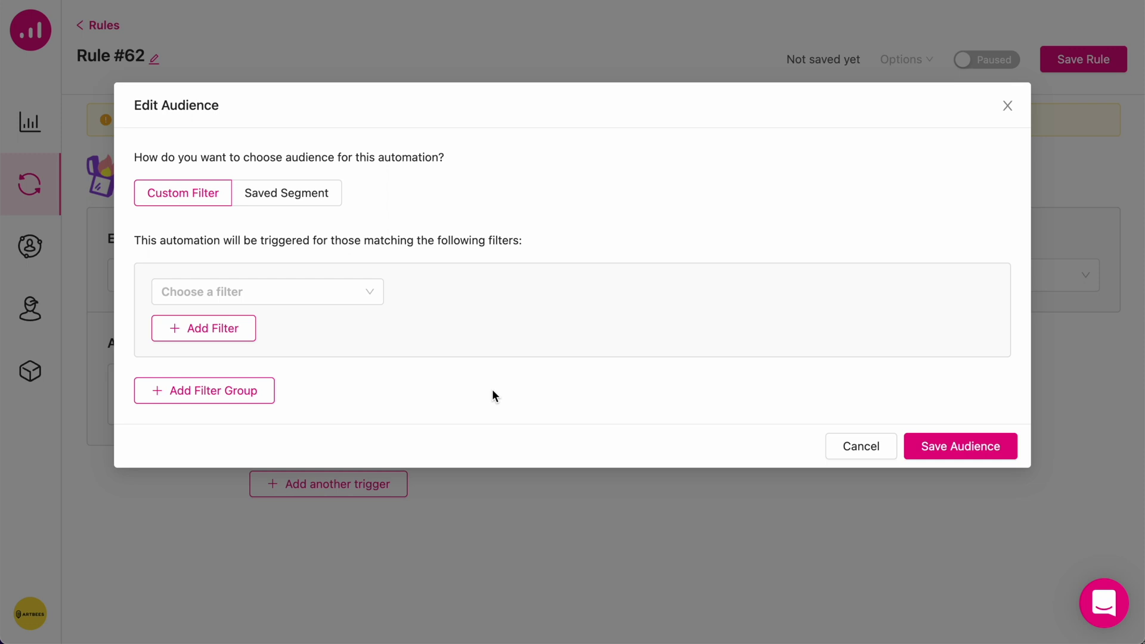
left_click(374, 291)
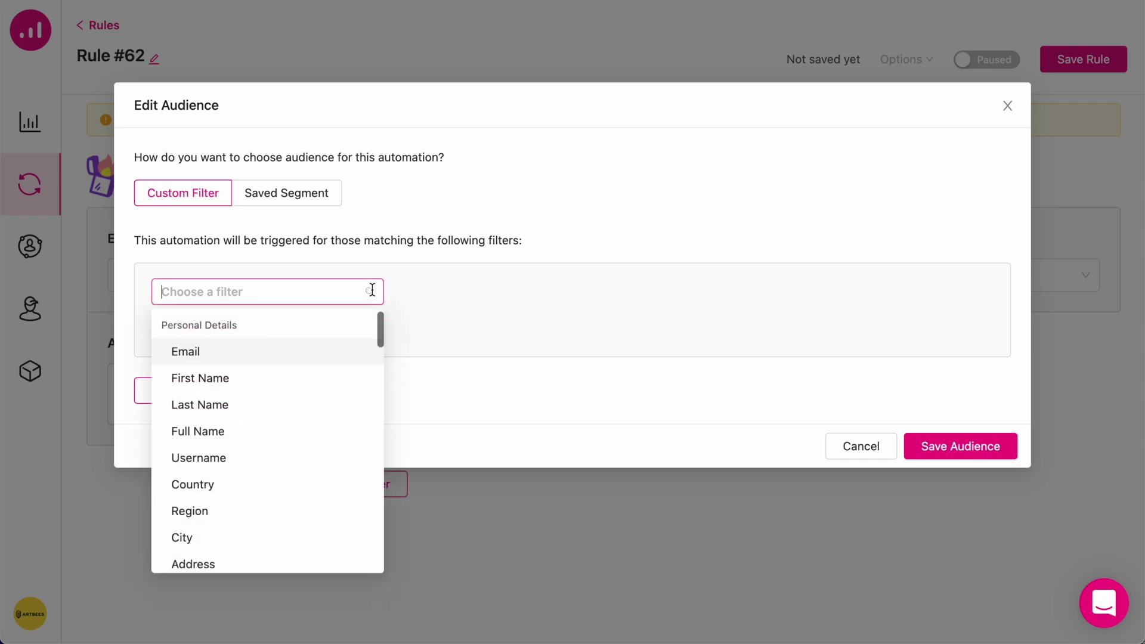
left_click_drag(383, 323, 383, 325)
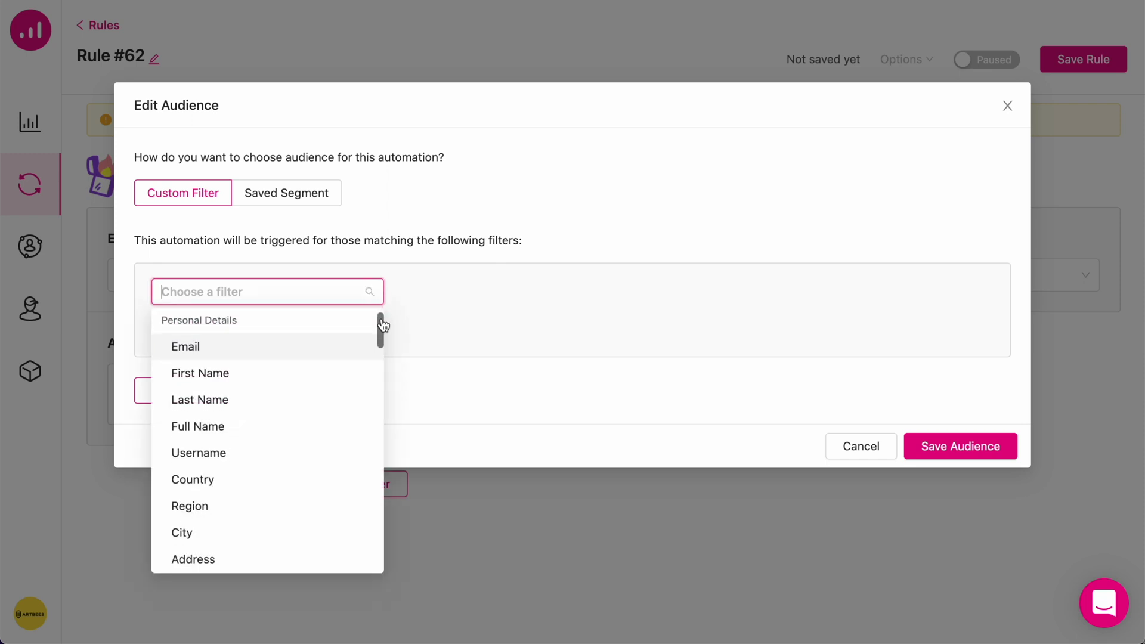
left_click(402, 344)
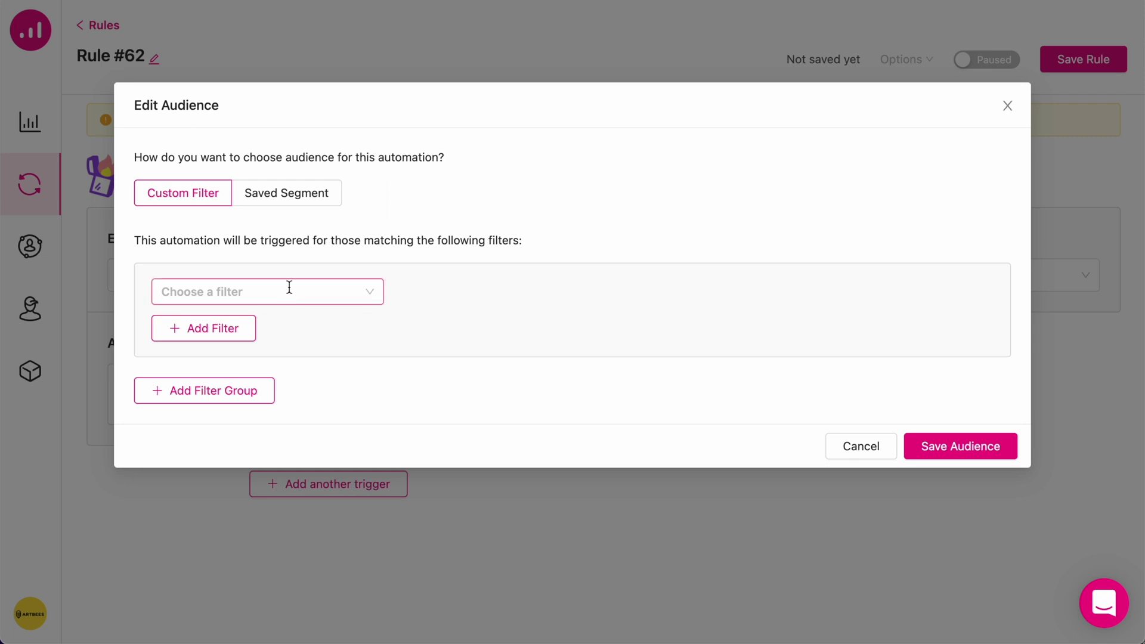
left_click(288, 199)
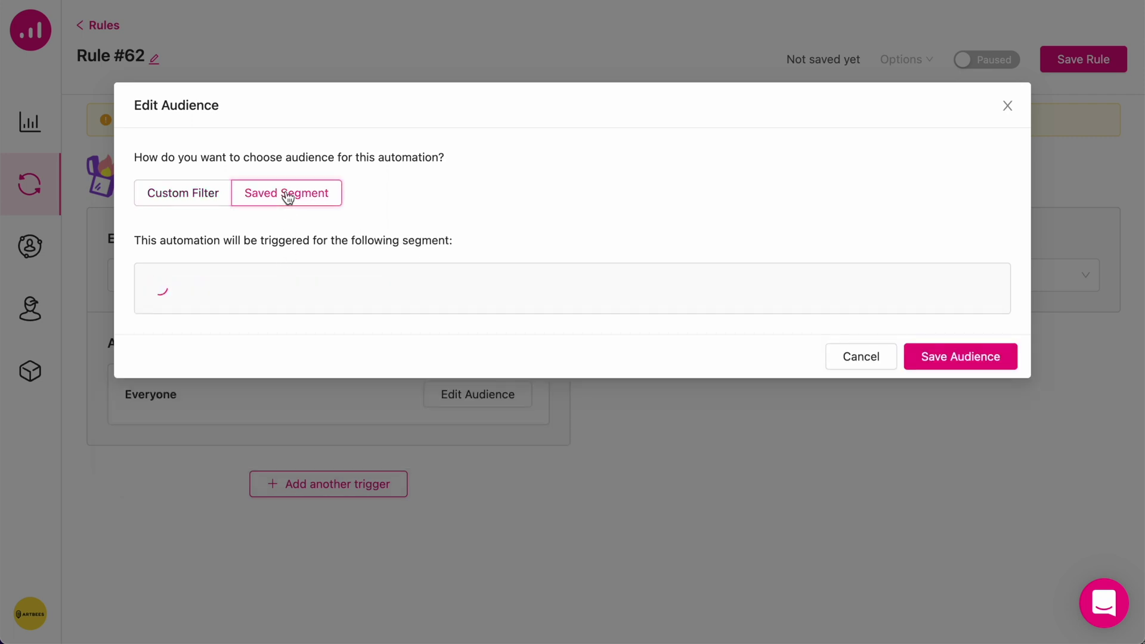
left_click(285, 294)
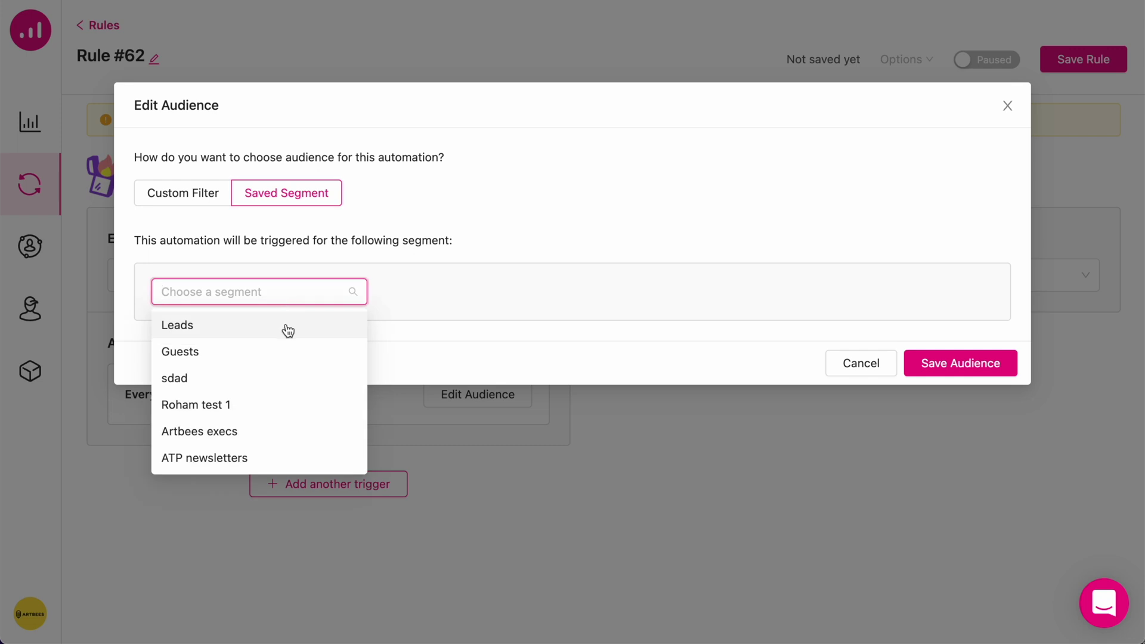
left_click(288, 328)
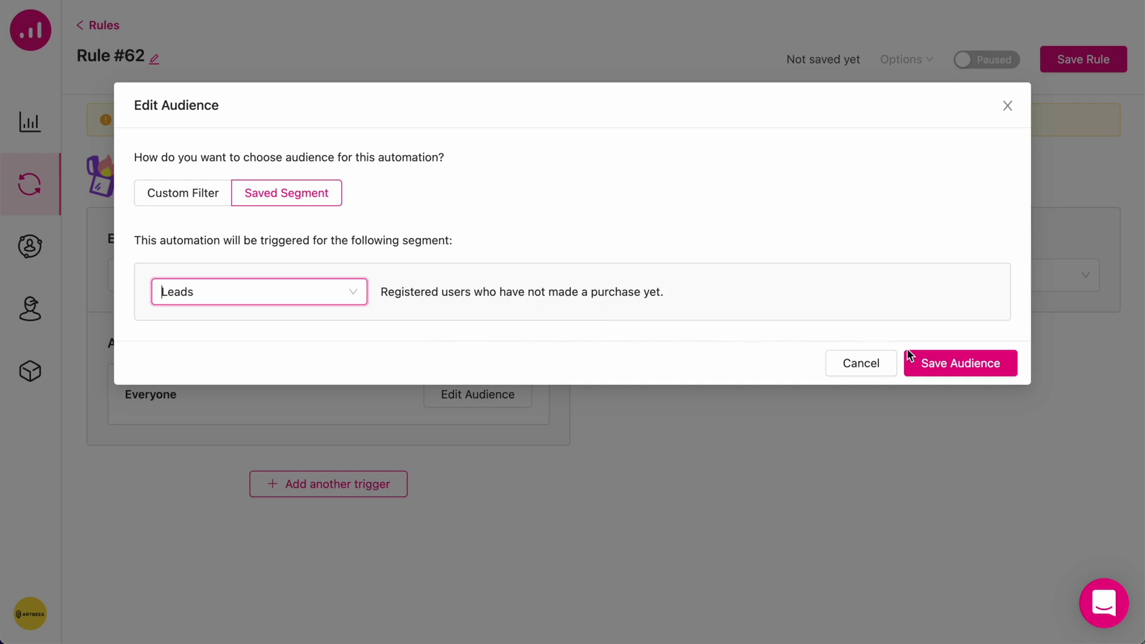
left_click(954, 370)
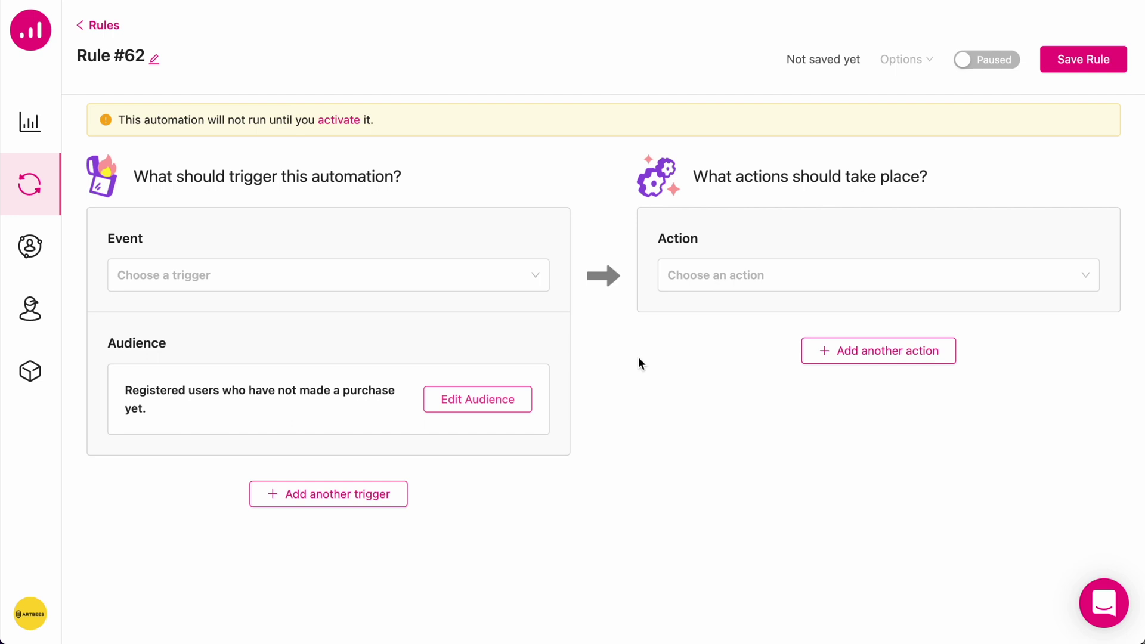
Step: Choose Show Popup as Rule #62's action from the list of actions
left_click(736, 275)
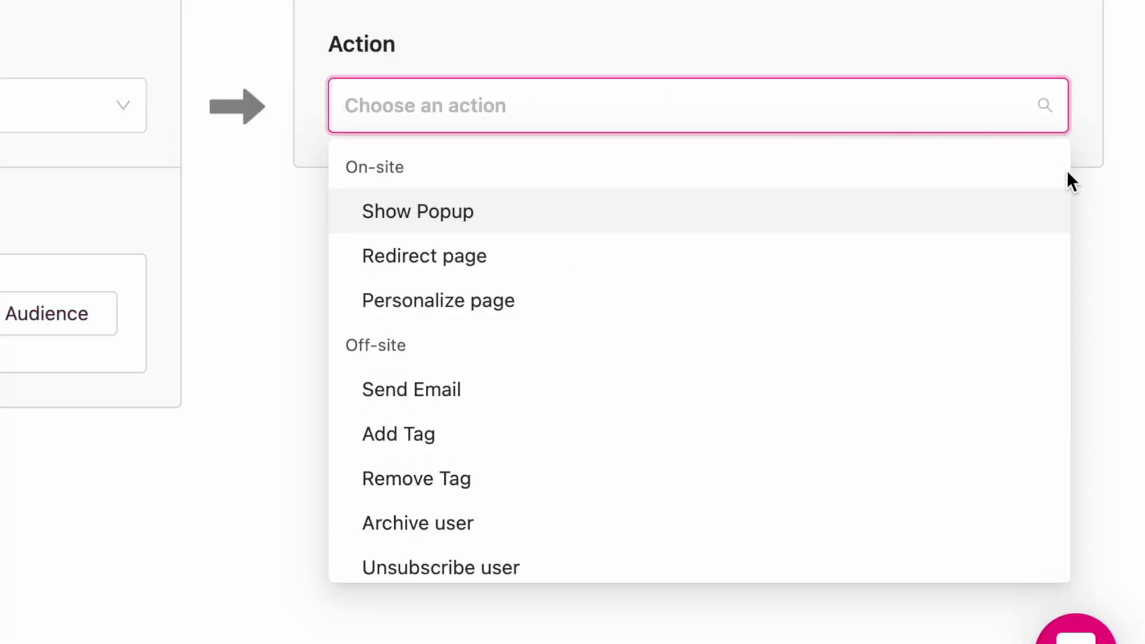
left_click_drag(1067, 179, 1068, 182)
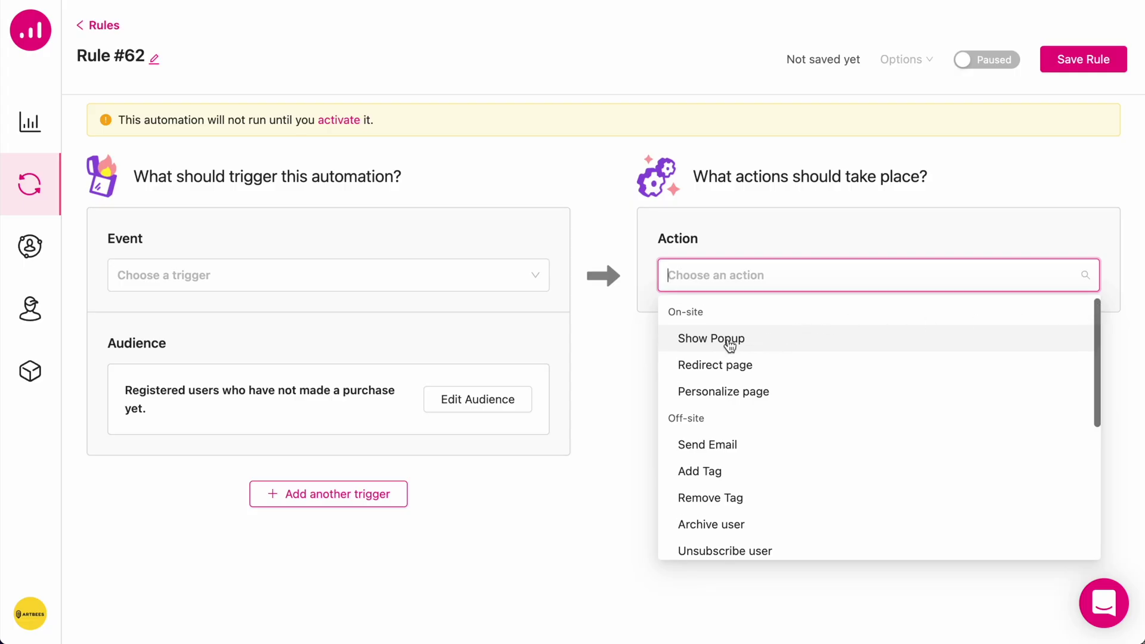
left_click(728, 338)
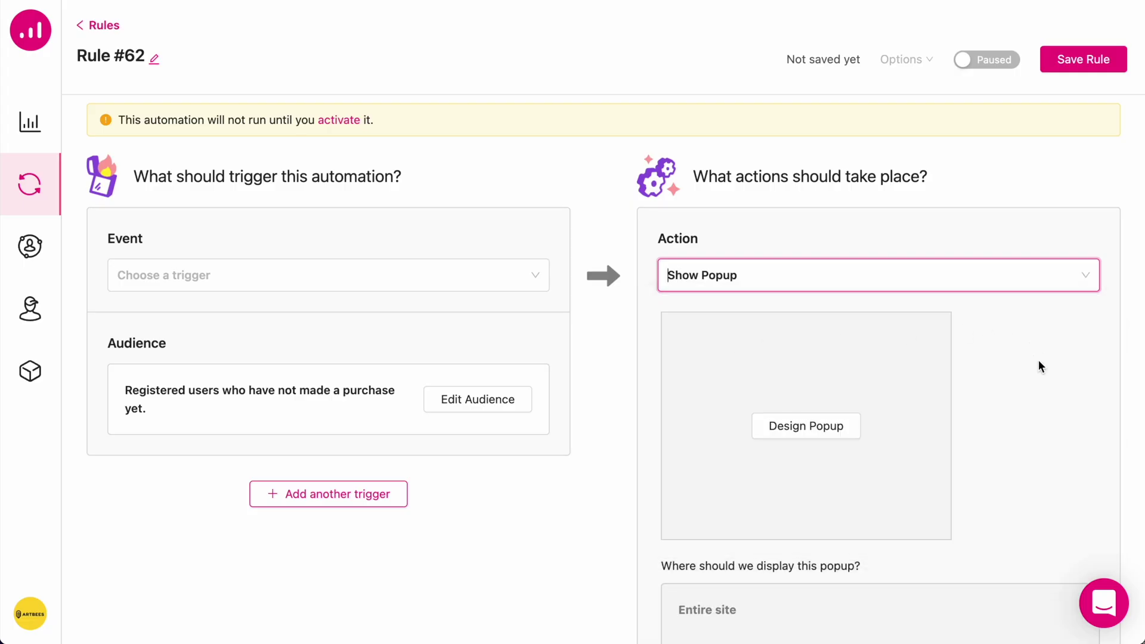
Step: Look over the Show Popup display options, then open the popup template gallery
scroll(1053, 370, "down", 4)
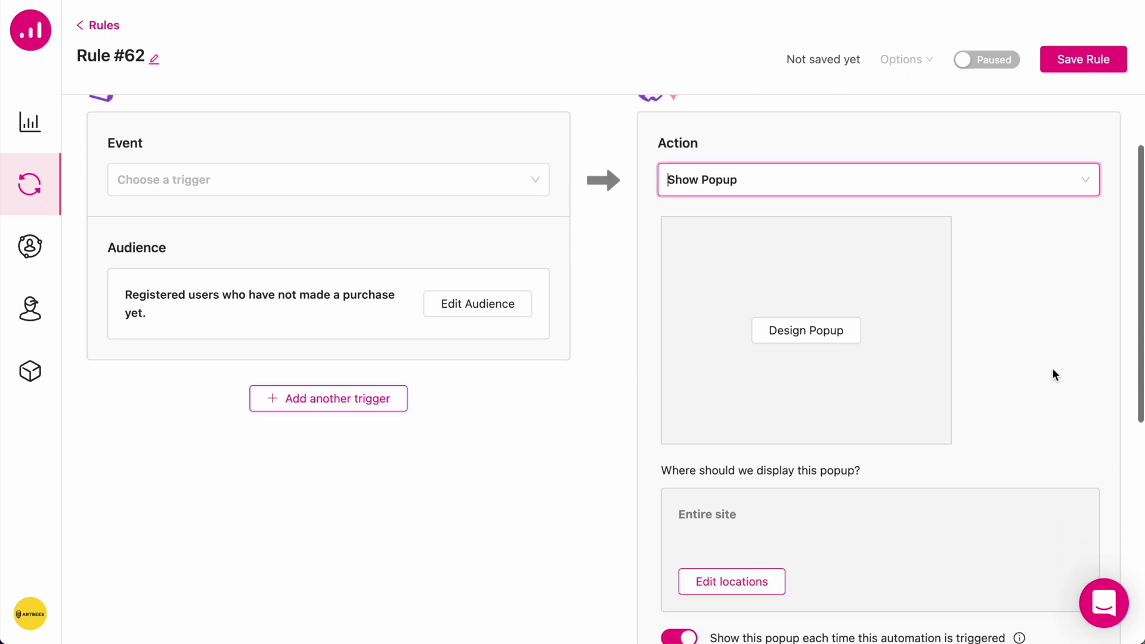
scroll(1053, 370, "down", 4)
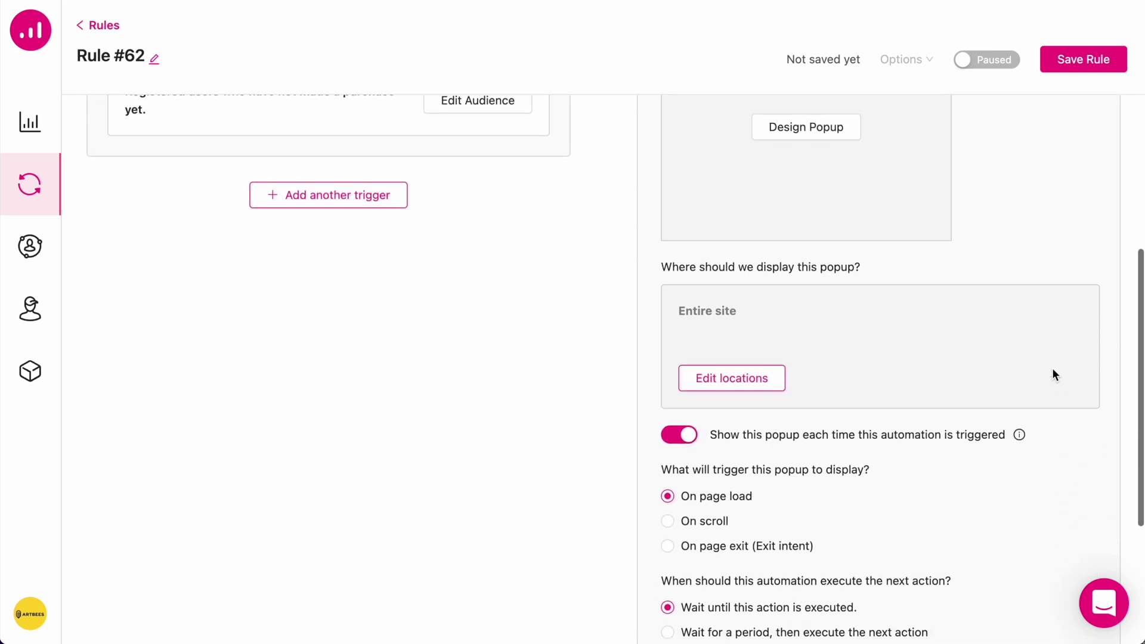
scroll(1053, 374, "down", 1)
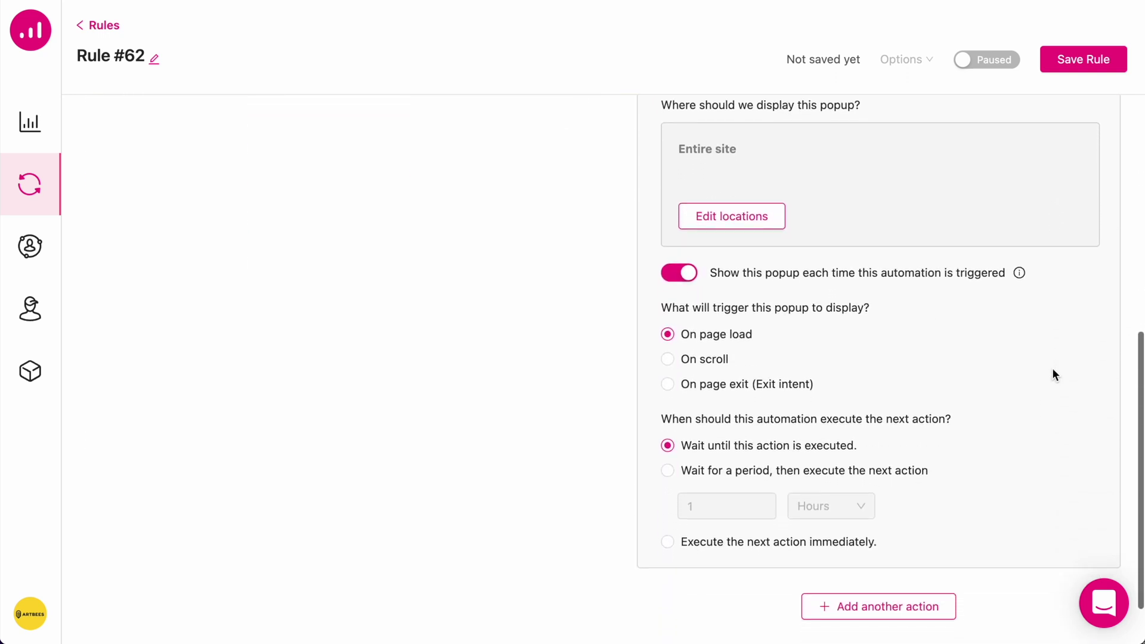
scroll(1052, 375, "up", 5)
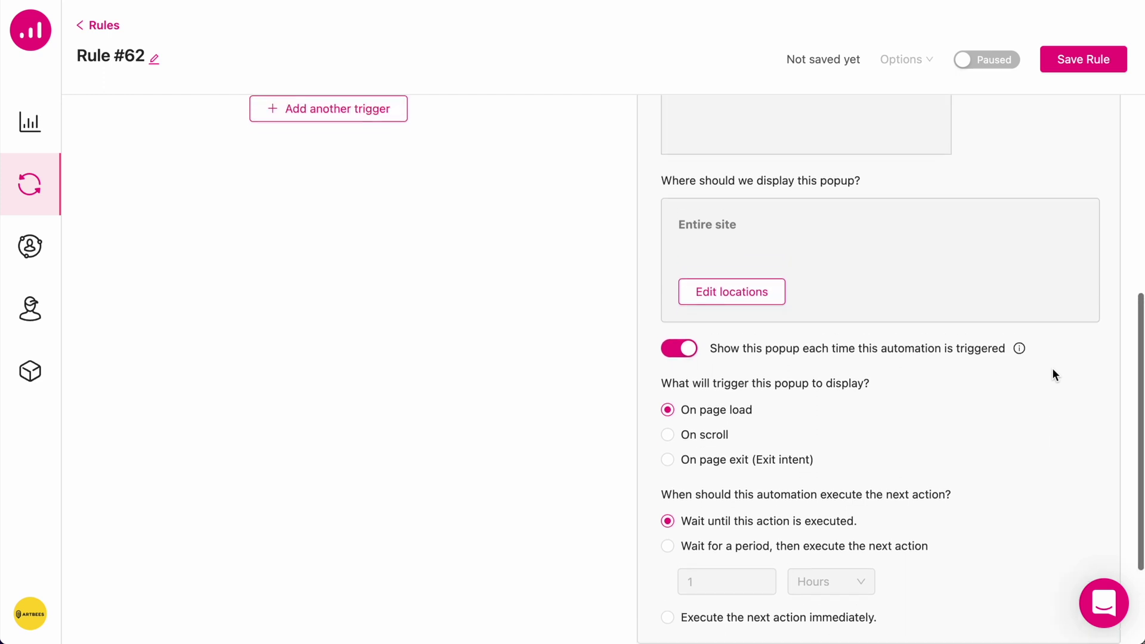
scroll(1052, 375, "up", 2)
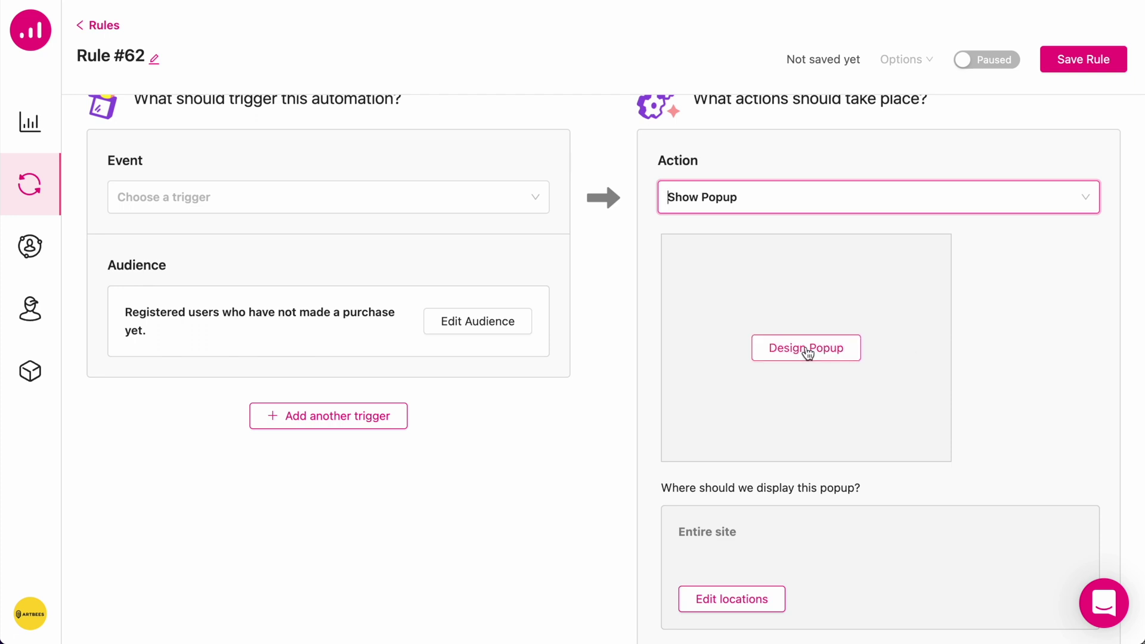
left_click(808, 353)
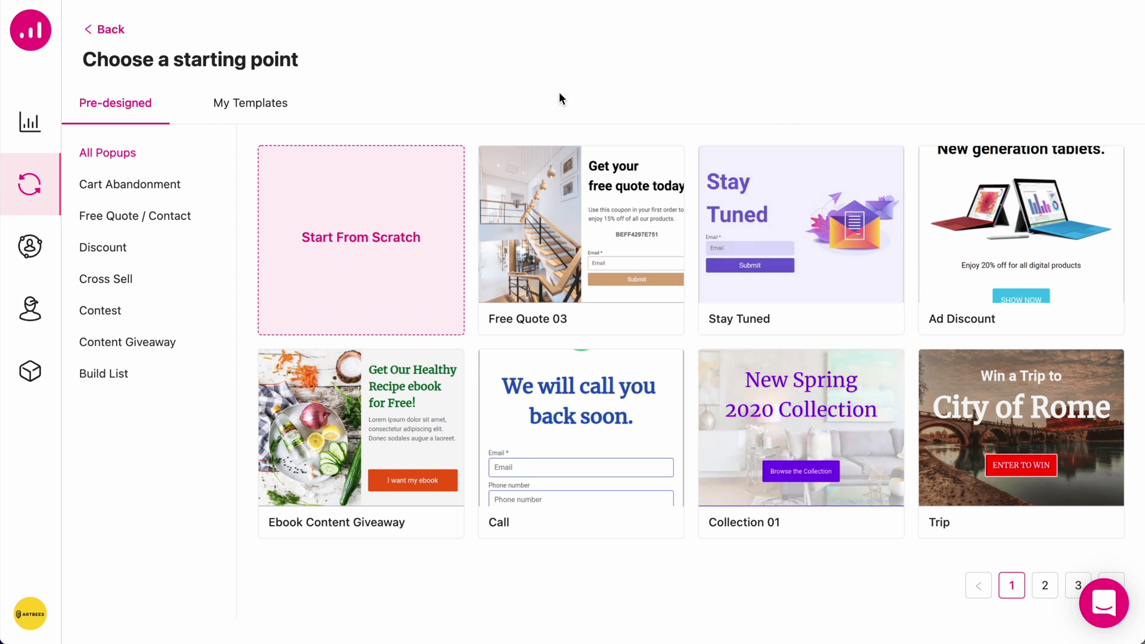
Step: Use the Coupon Discount 02 template from the second page of templates
left_click(1043, 588)
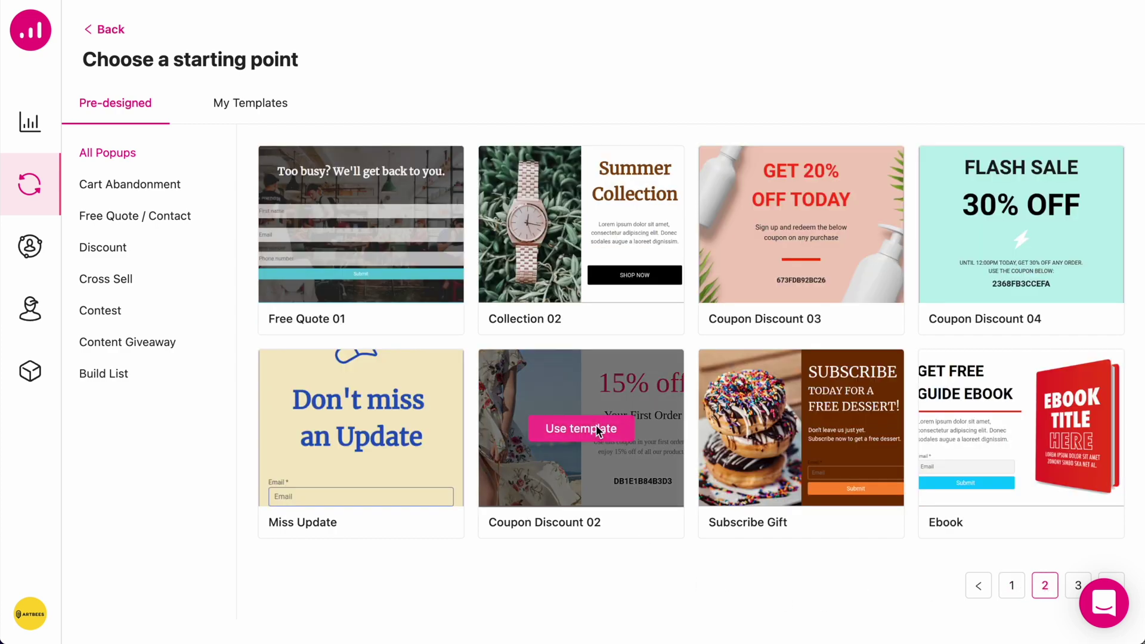
left_click(598, 431)
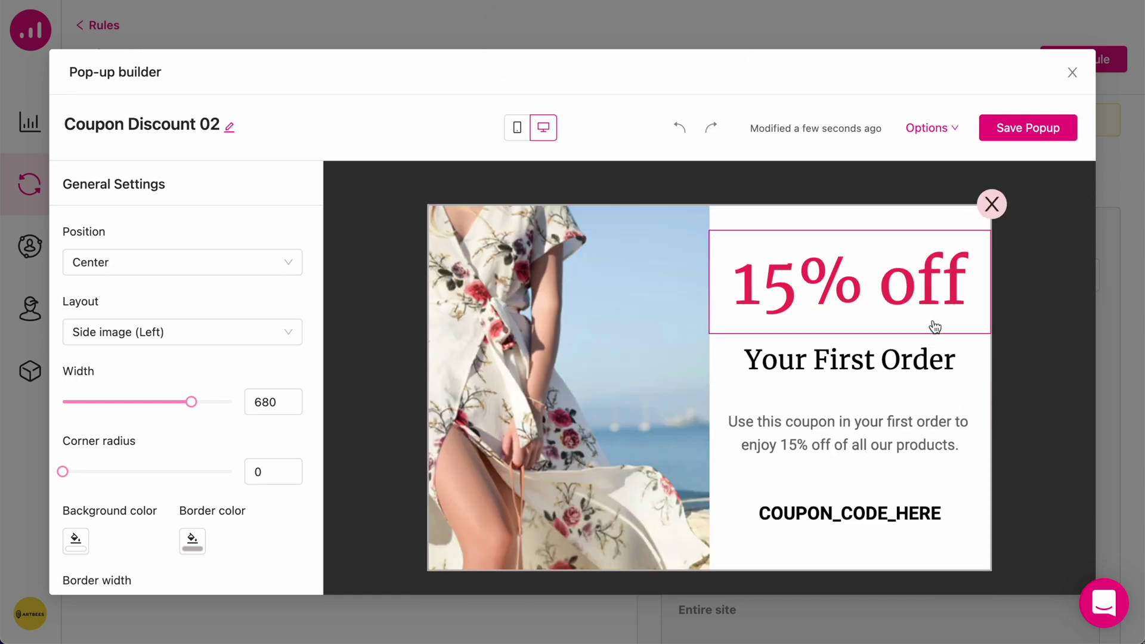
Step: Try changing the headline's discount figure, leaving it at 15% off
left_click(798, 299)
double_click(760, 284)
left_click(760, 284)
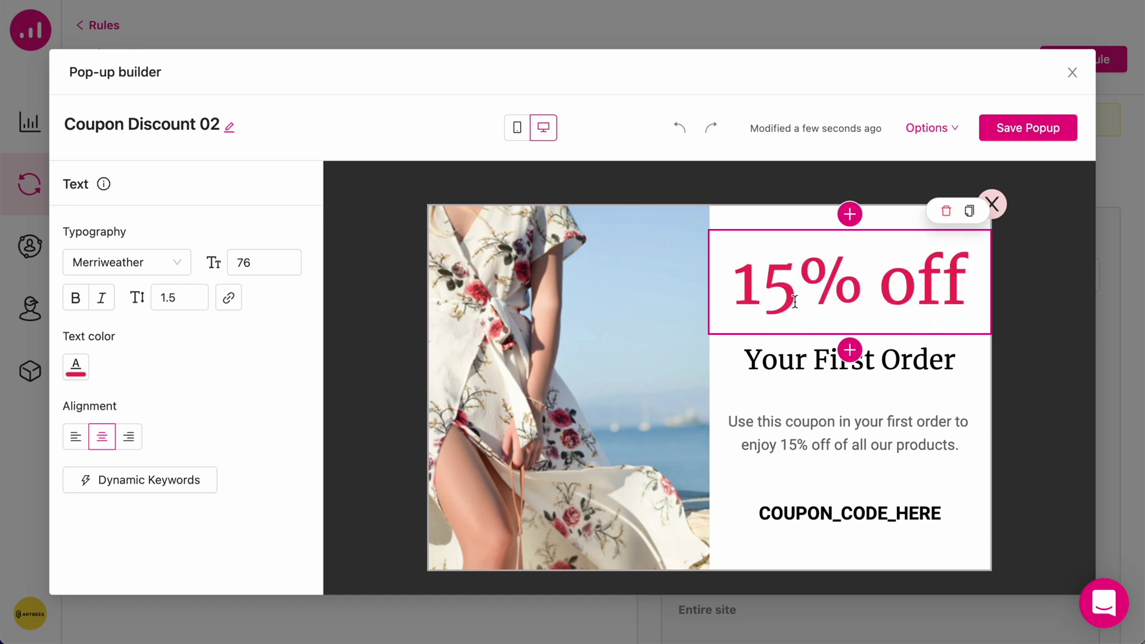
key("BackSpace")
type("2")
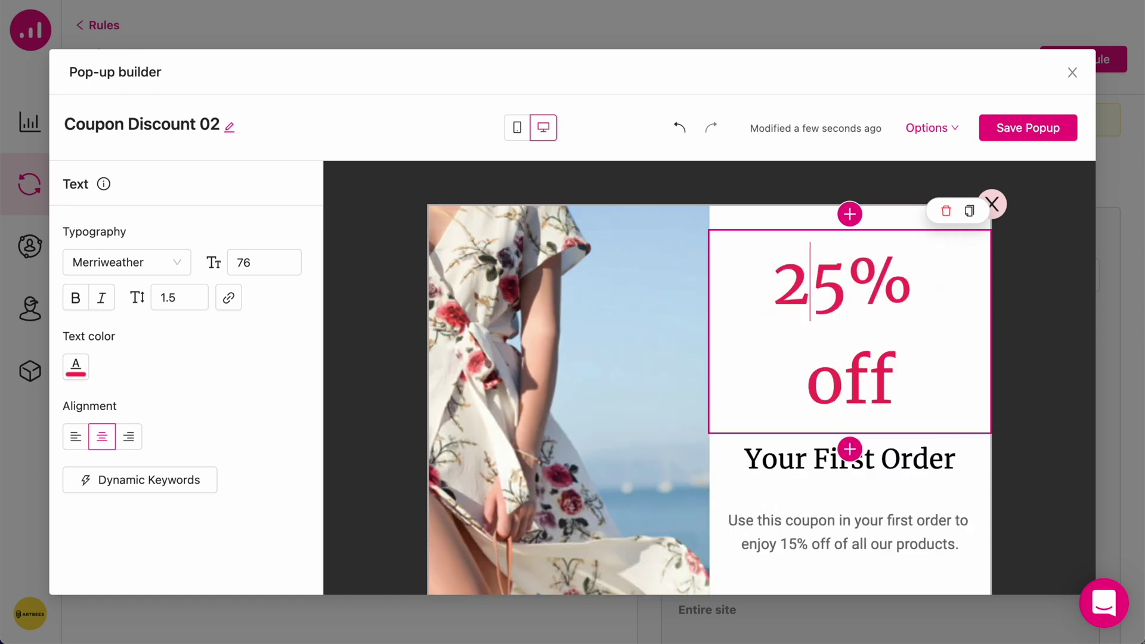
key("BackSpace")
type("1")
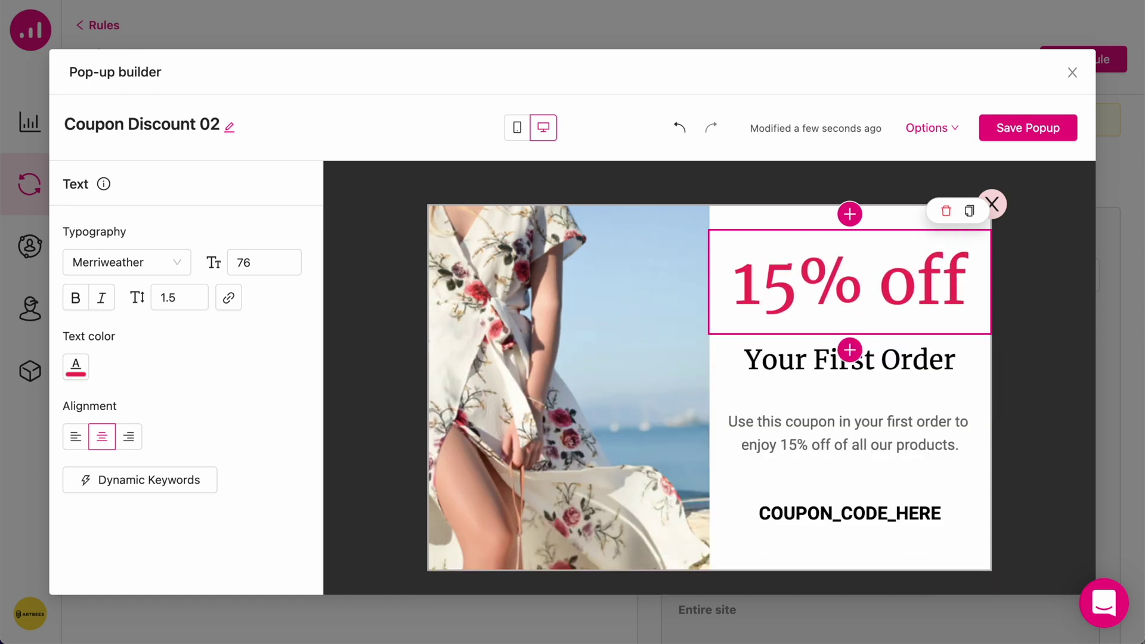
Step: Make the 'Your First Order' heading orange at font size 30
left_click(941, 364)
left_click(292, 269)
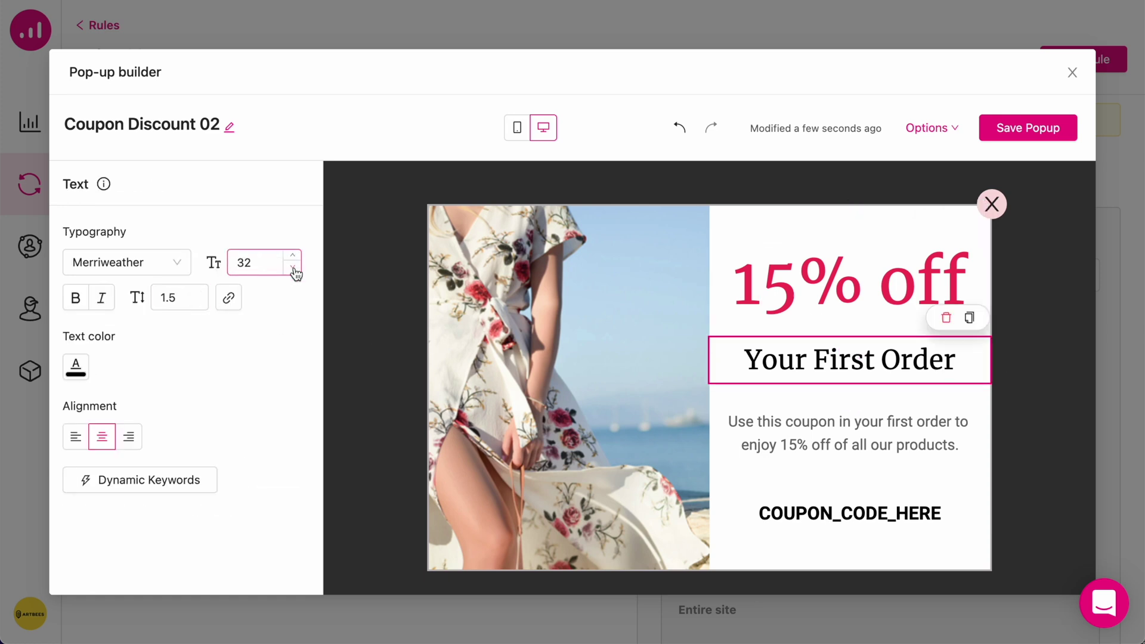
key("BackSpace")
key("BackSpace")
type("25")
key("BackSpace")
key("BackSpace")
type("30")
left_click(75, 367)
left_click(99, 388)
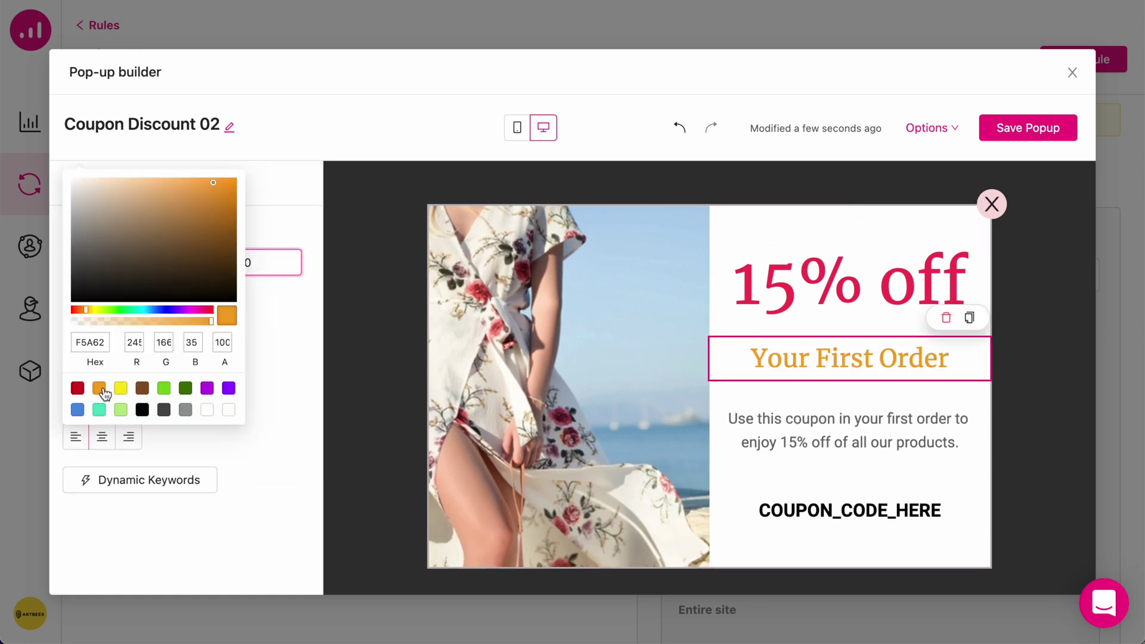
left_click(185, 389)
left_click(291, 368)
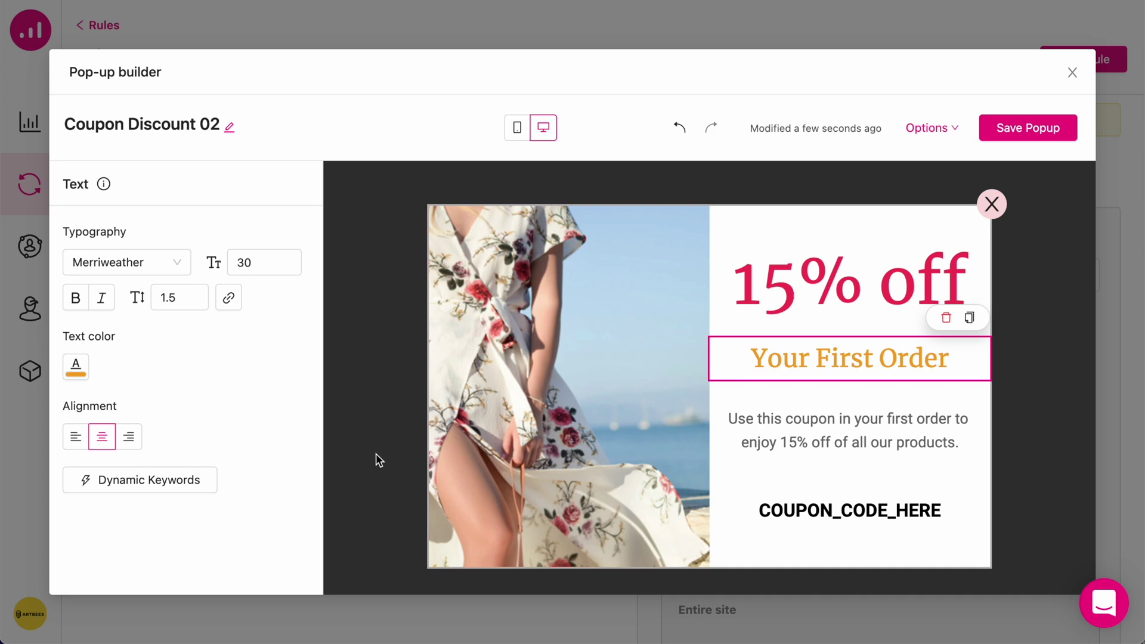
left_click(851, 398)
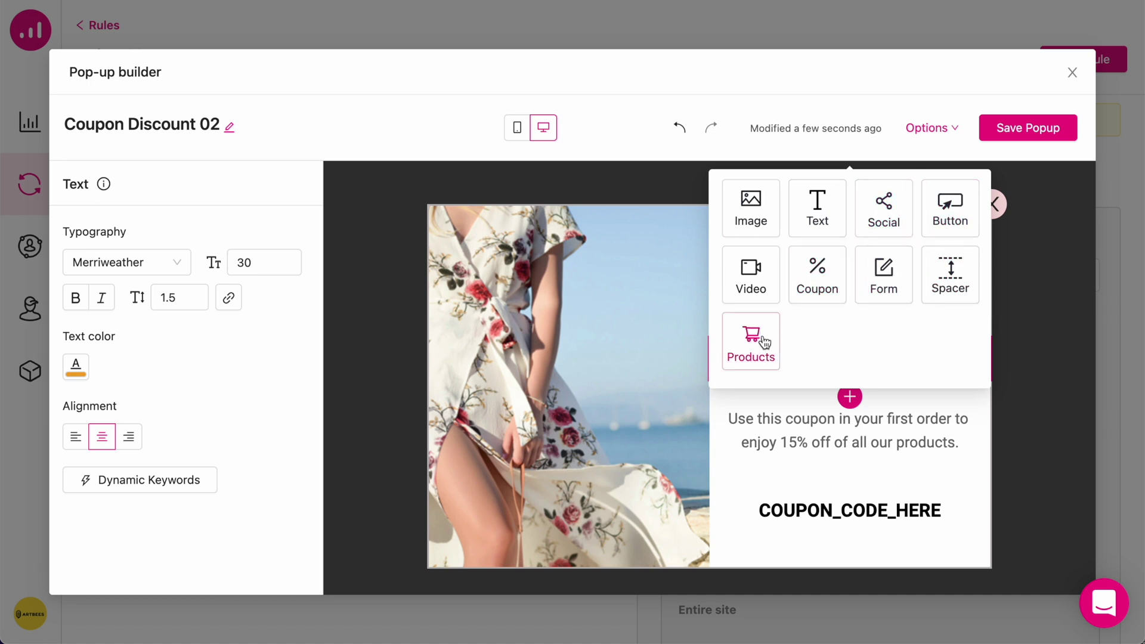
Step: Limit the coupon to Hand Sanitizer and Neck Cream with a 15% discount
left_click(492, 498)
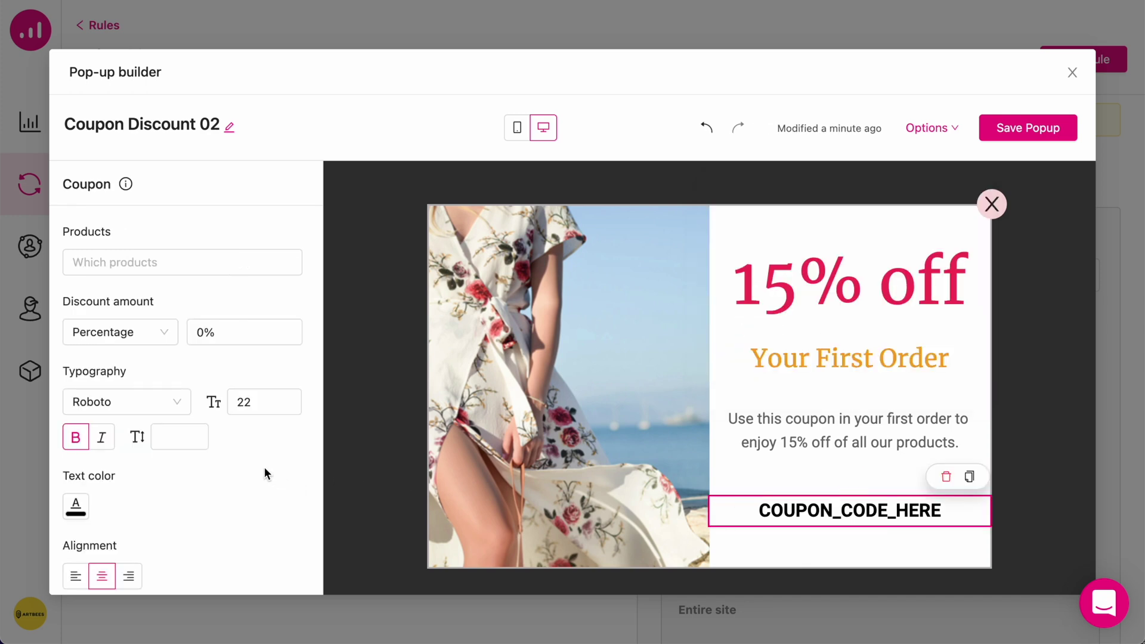
left_click(195, 265)
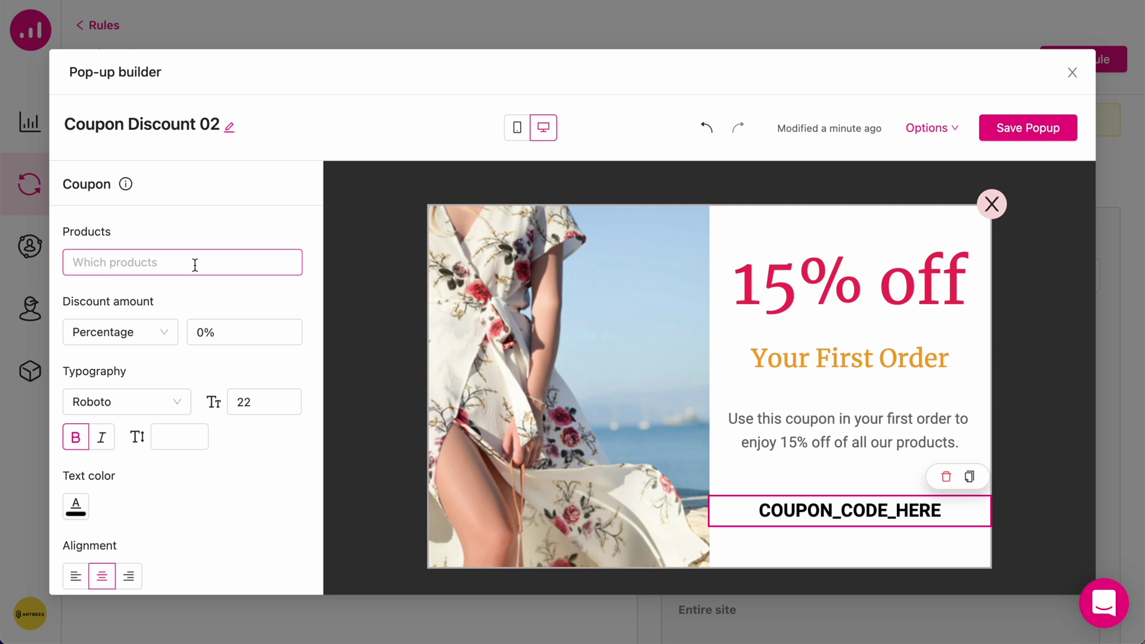
left_click(195, 264)
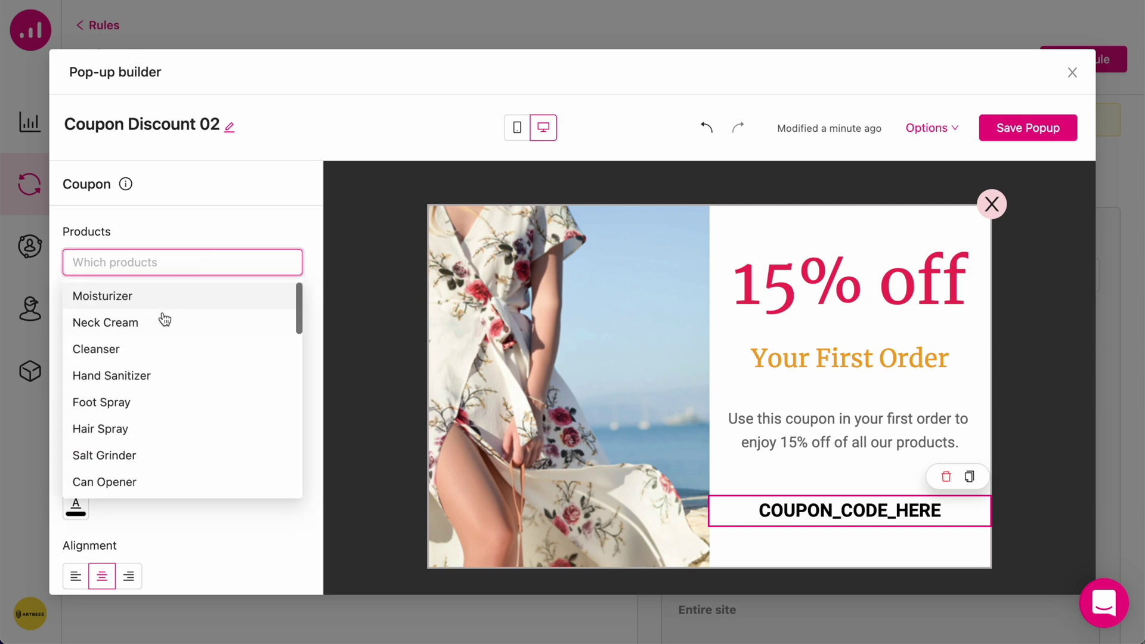
left_click(156, 382)
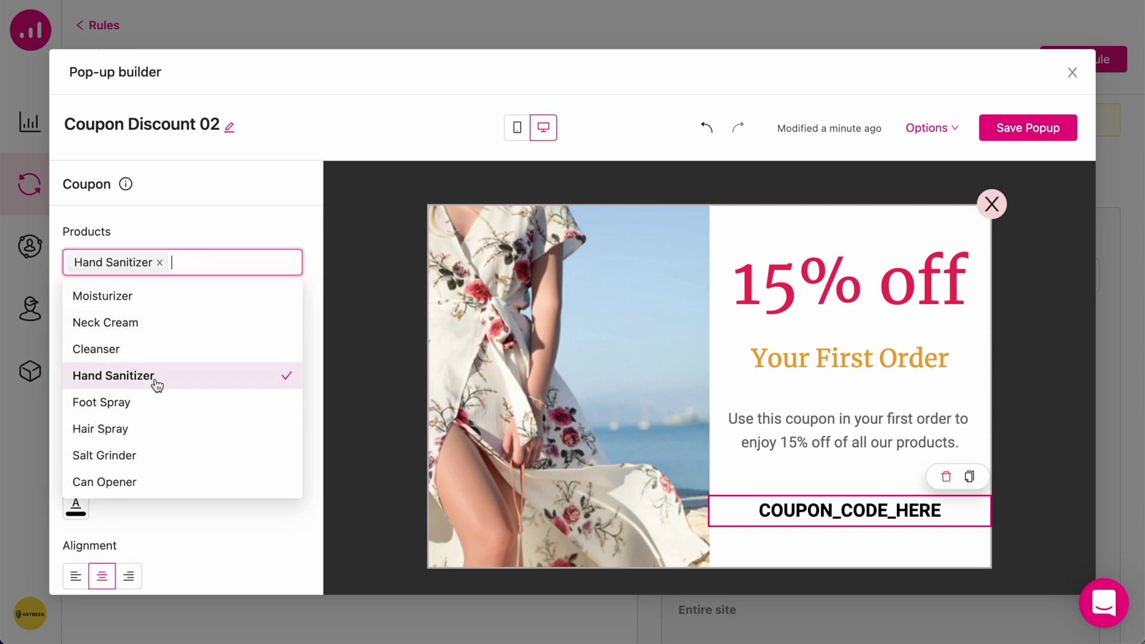
left_click(141, 323)
left_click(199, 240)
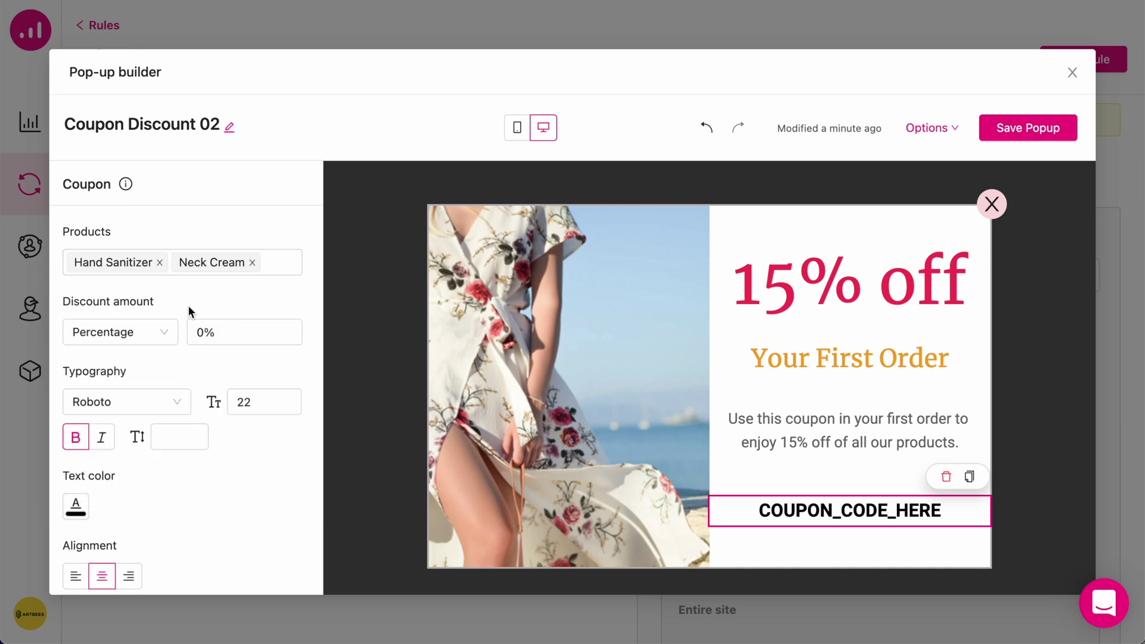
left_click(171, 339)
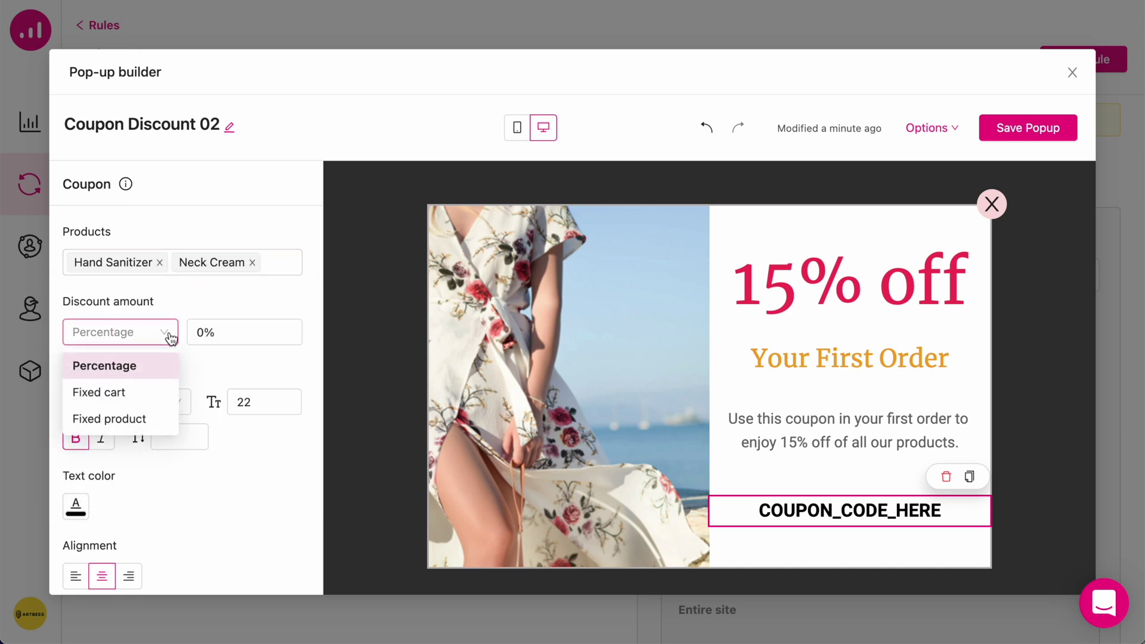
left_click(273, 332)
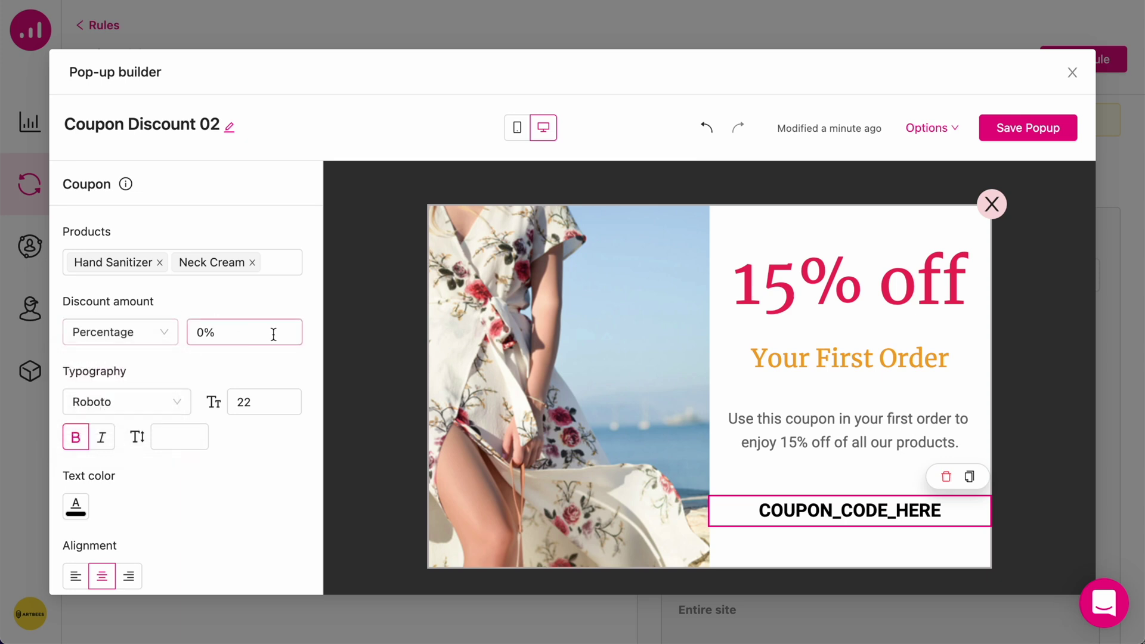
left_click_drag(294, 329, 294, 329)
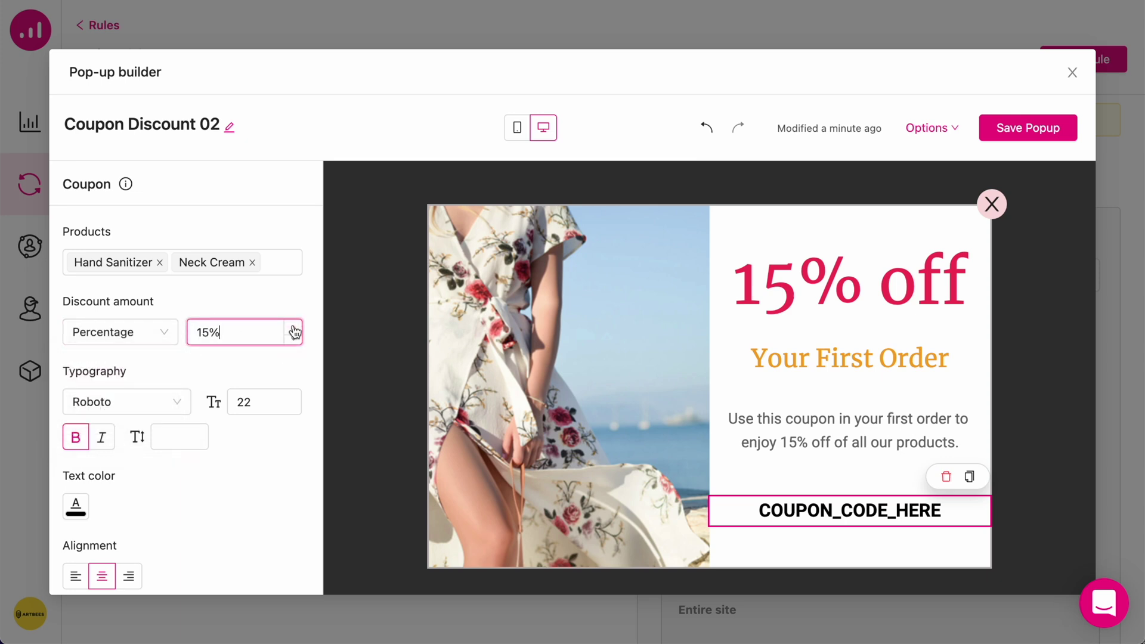
left_click(221, 293)
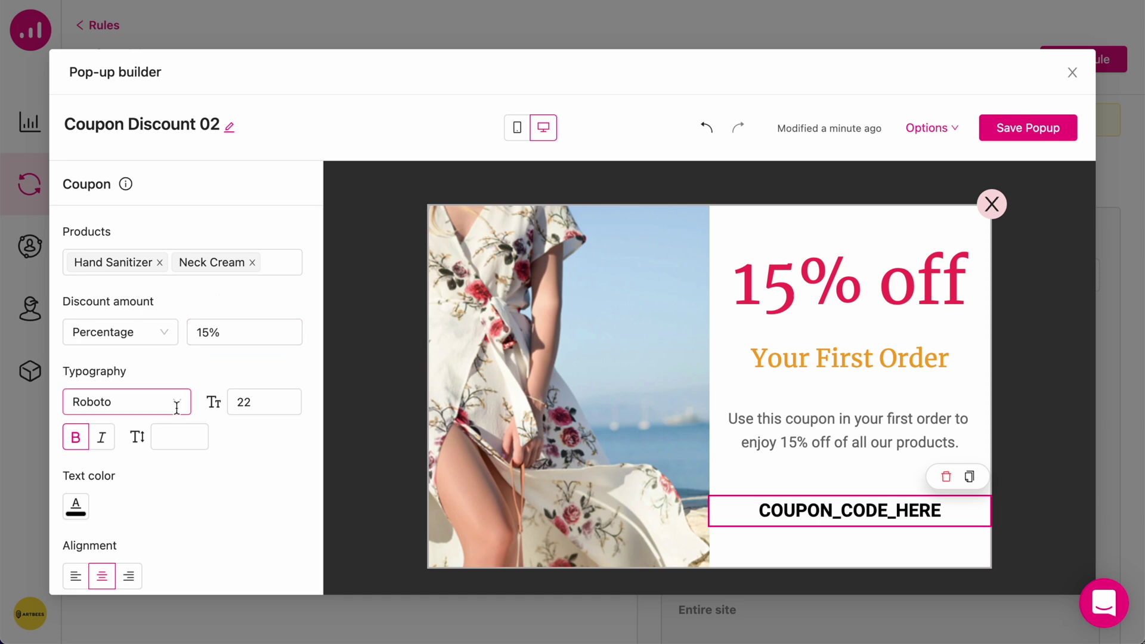
Step: Set the coupon code text size to 23, keeping it centred
left_click(293, 396)
left_click(293, 396)
left_click(292, 396)
left_click(292, 396)
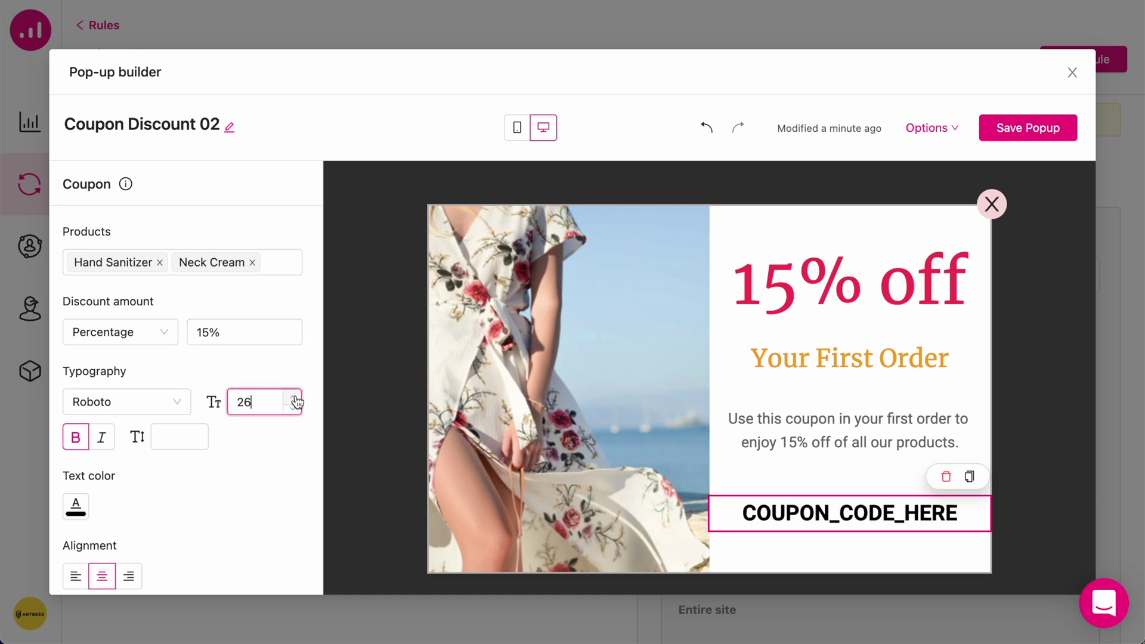
left_click(292, 409)
left_click(292, 408)
left_click(292, 408)
scroll(252, 446, "down", 1)
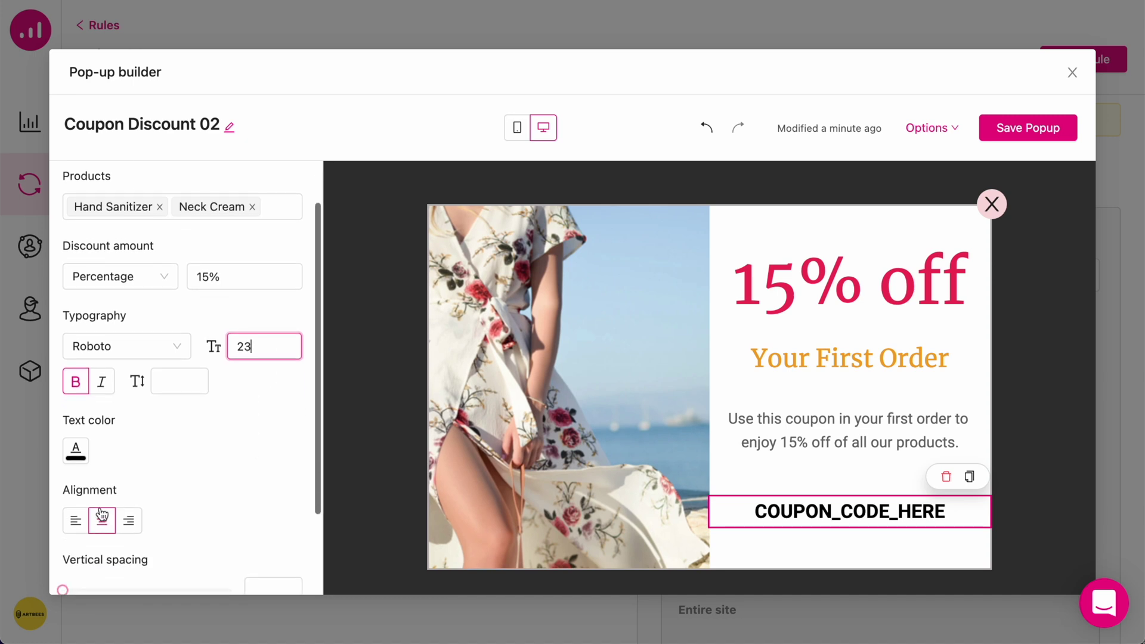
left_click(76, 521)
left_click(102, 521)
Step: Colour the coupon code text red after trying several other colours
left_click(79, 454)
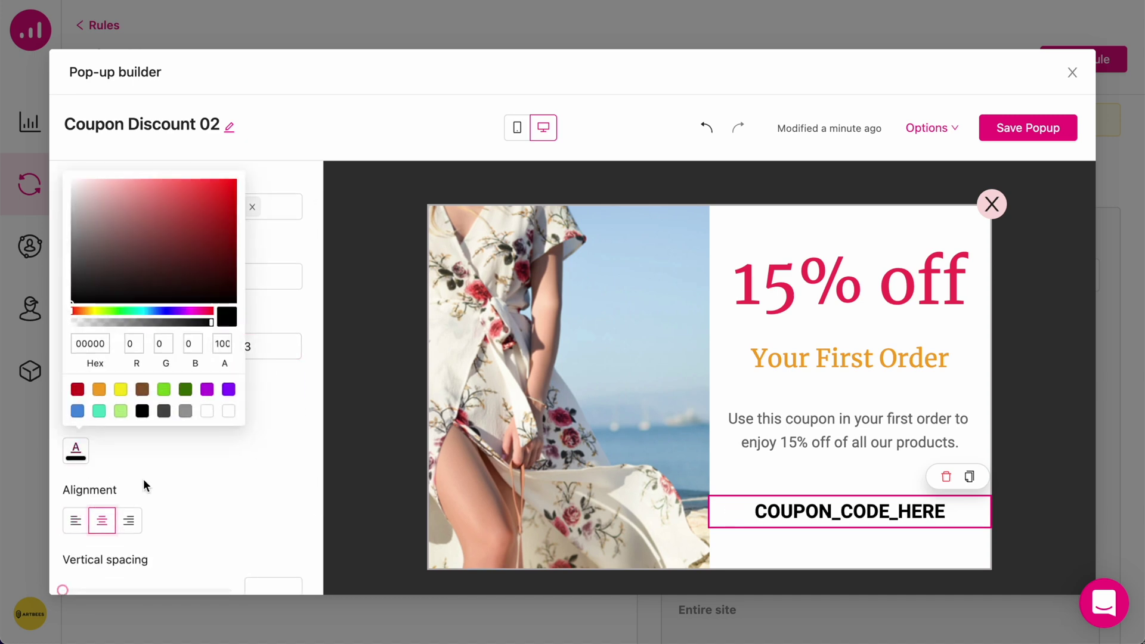
left_click(164, 393)
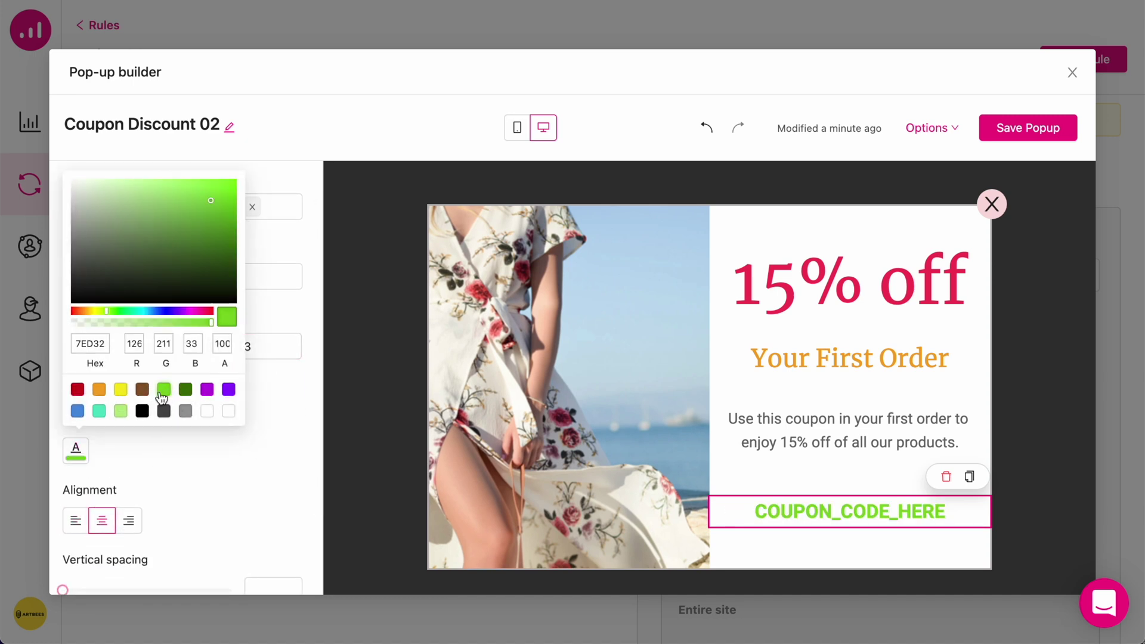
left_click(120, 414)
left_click(99, 411)
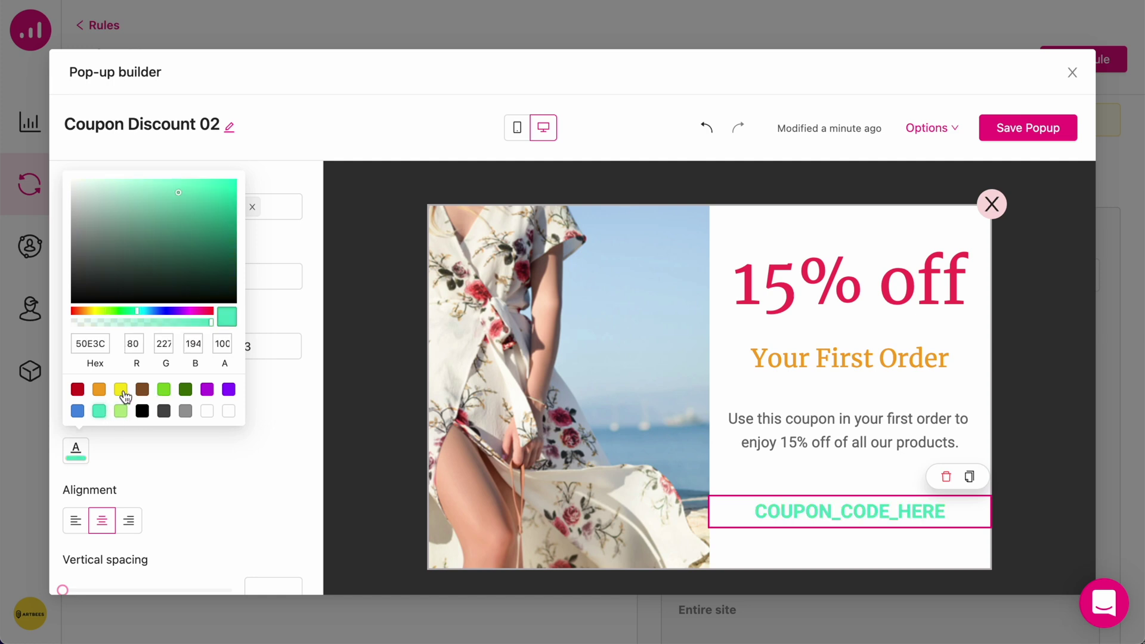
left_click(120, 390)
left_click(165, 457)
left_click(77, 452)
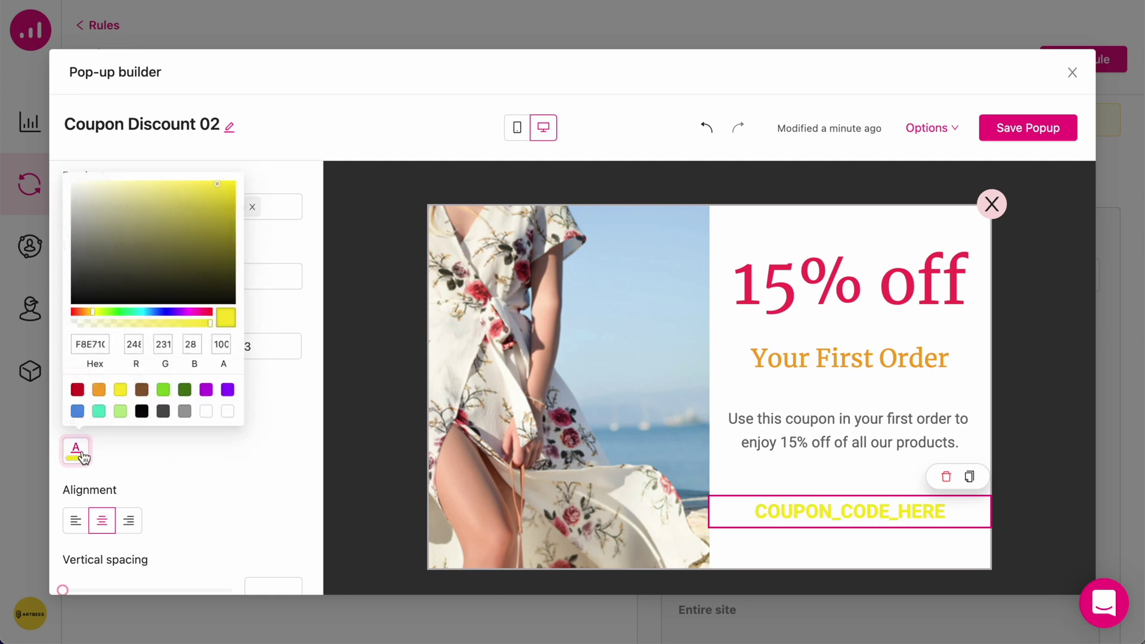
left_click(78, 389)
left_click(256, 442)
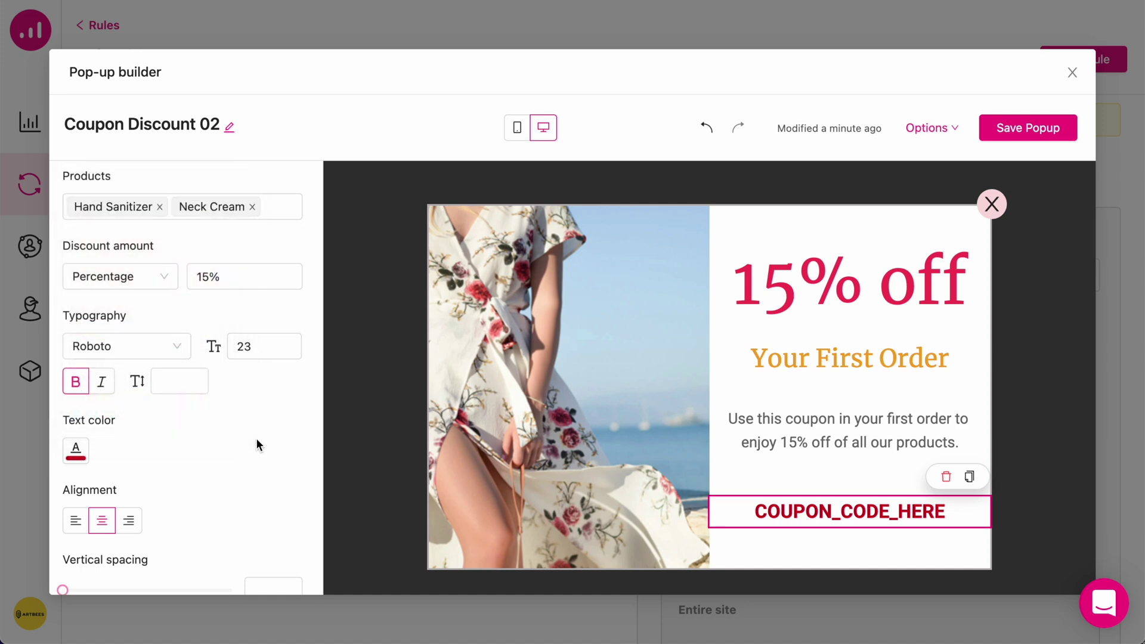
Step: Give the coupon block vertical spacing 4 and preview the popup on mobile
scroll(256, 462, "down", 3)
mouse_move(73, 489)
left_mouse_down()
mouse_move(128, 486)
mouse_move(71, 493)
left_mouse_up()
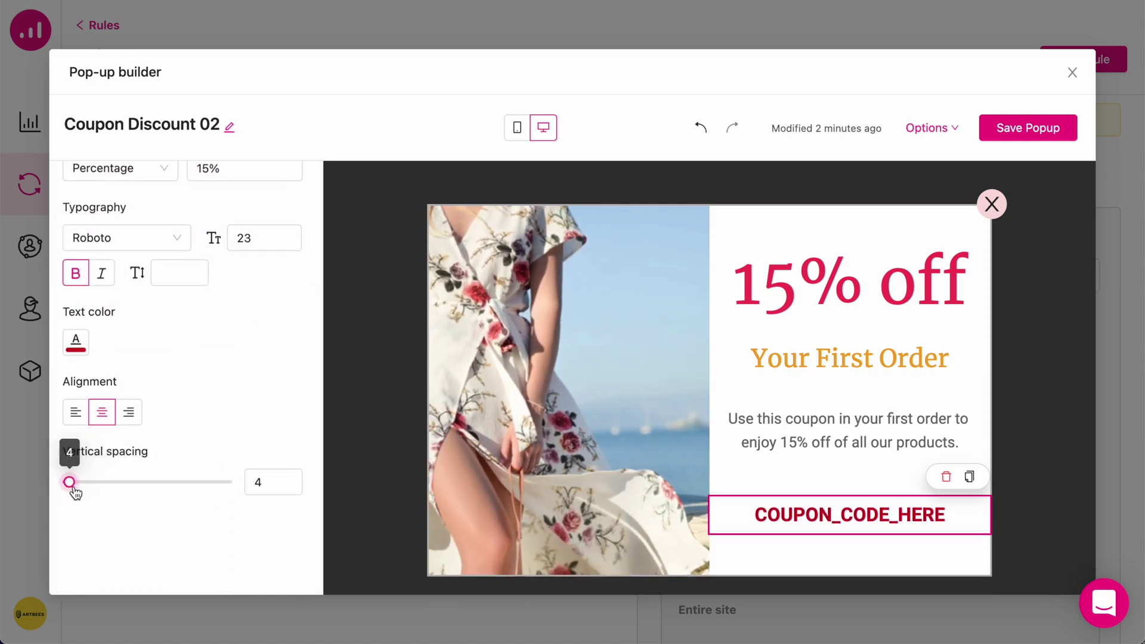
left_click(518, 130)
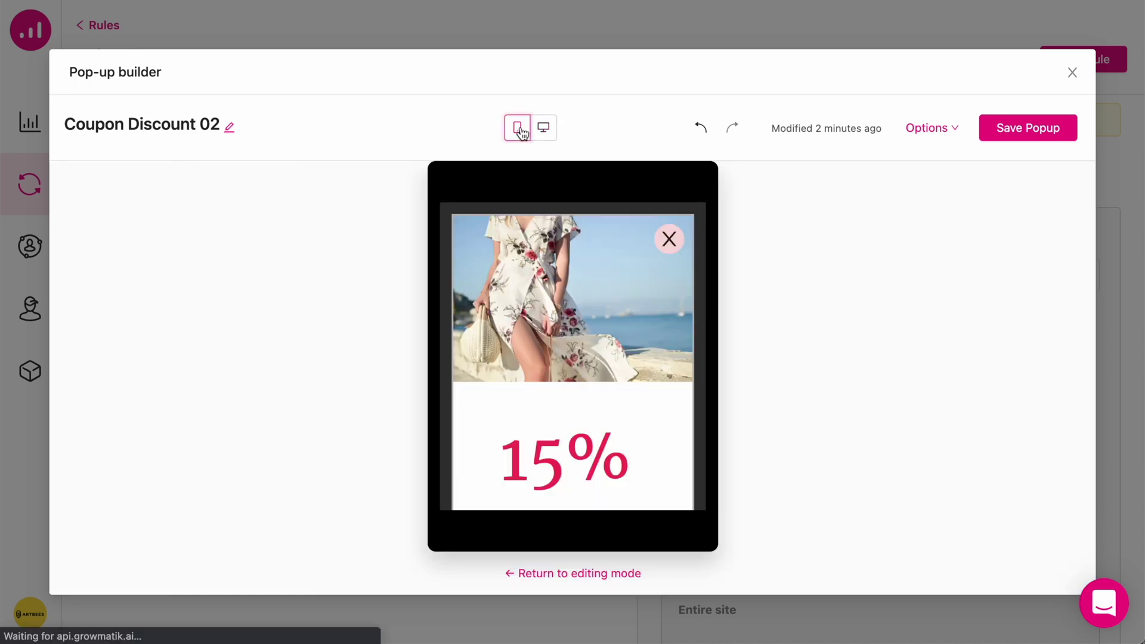
Step: Compare mobile and desktop previews, then save the Coupon Discount 02 popup
left_click(547, 130)
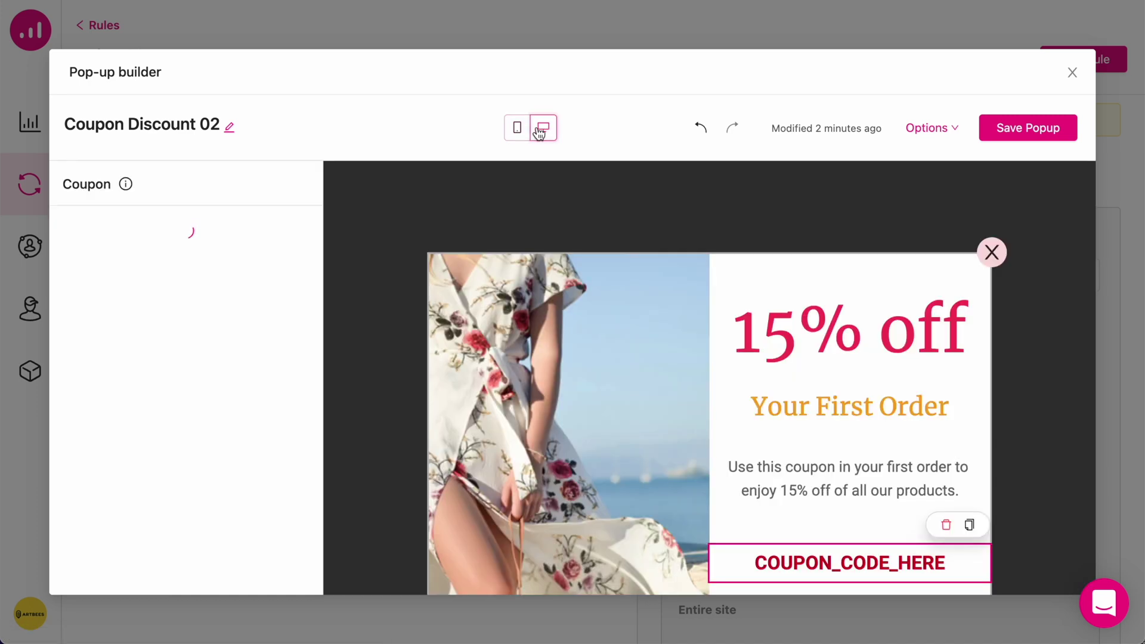
left_click(518, 127)
left_click(544, 129)
left_click(1023, 135)
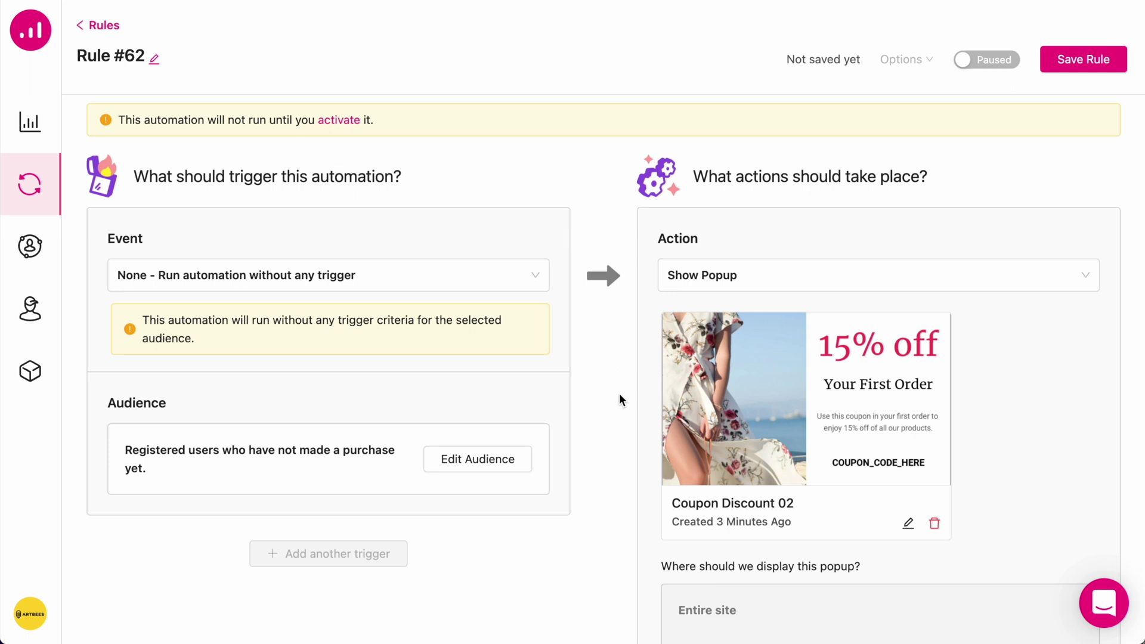
Step: Review the page-exit, entire-site display settings and save Rule #62
scroll(619, 399, "down", 5)
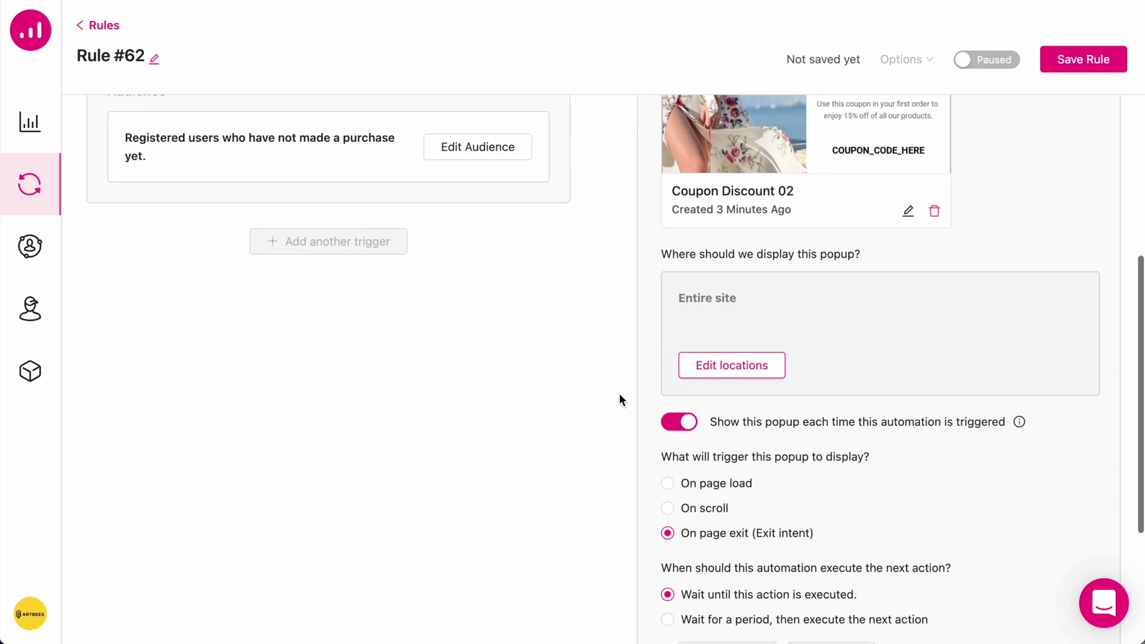
scroll(620, 394, "down", 3)
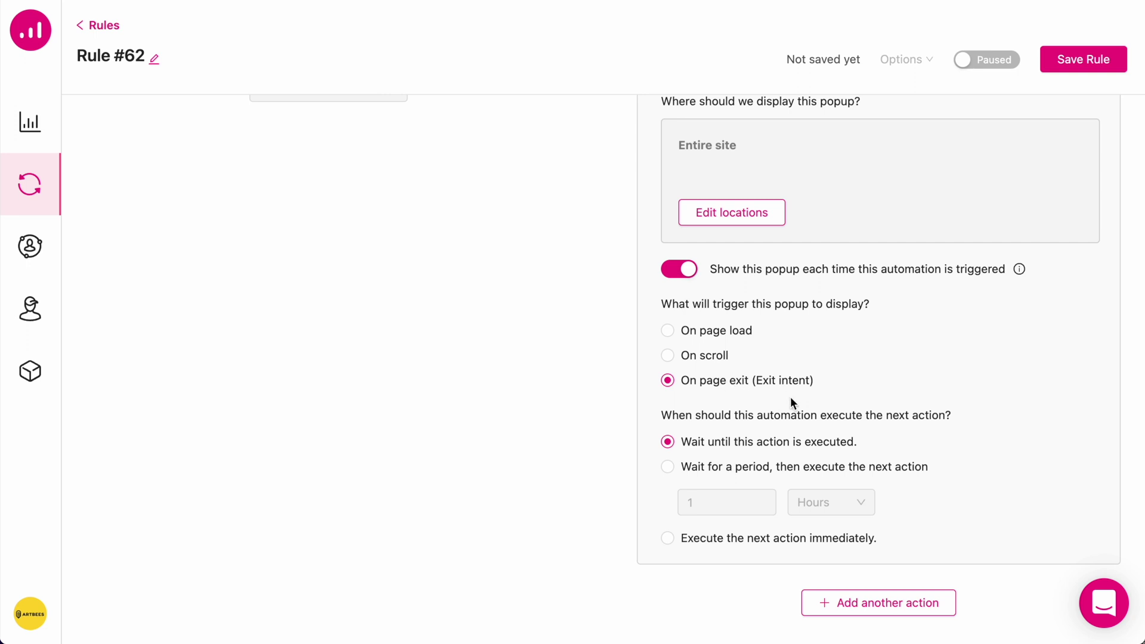
left_click(1087, 68)
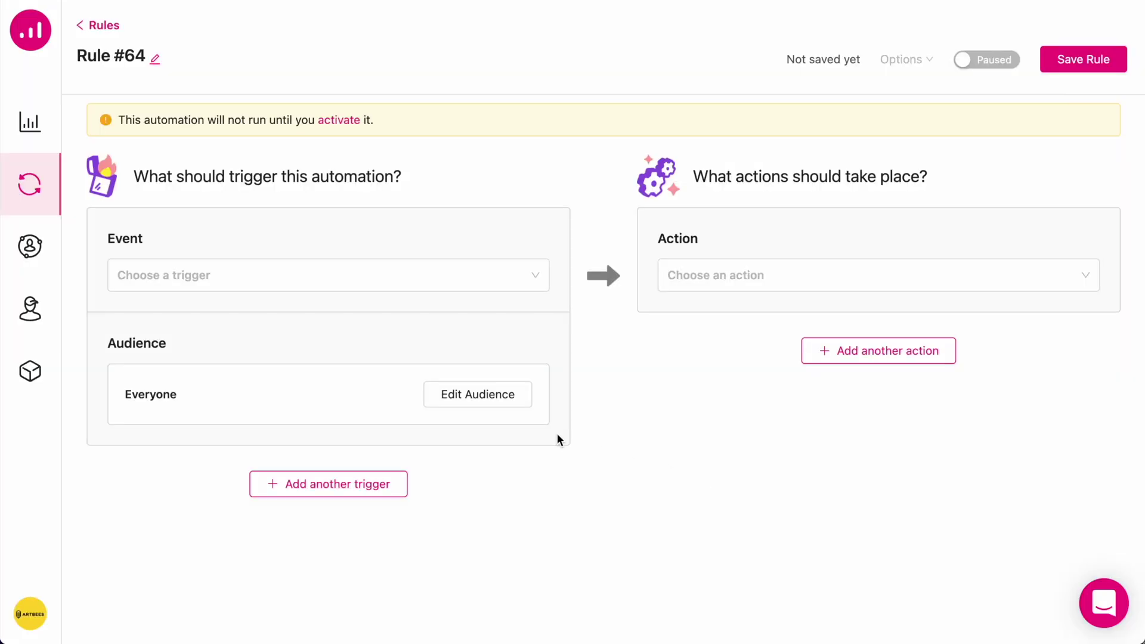
Step: Trigger Rule #64 on Traffic Source with the referring domain appsumo.com
left_click(393, 278)
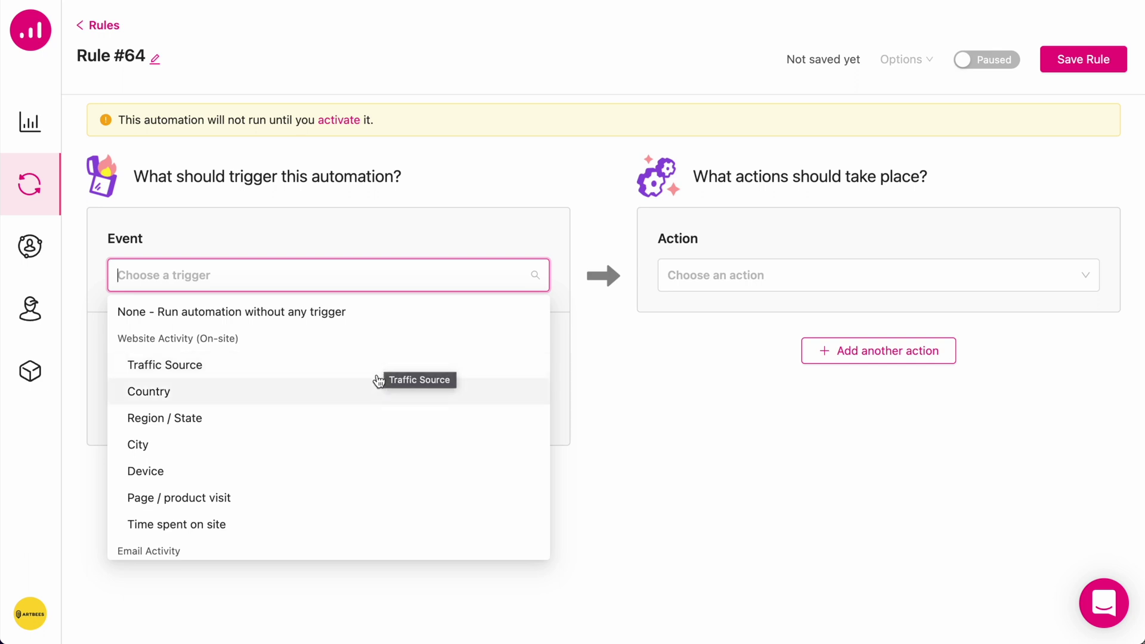
left_click(377, 366)
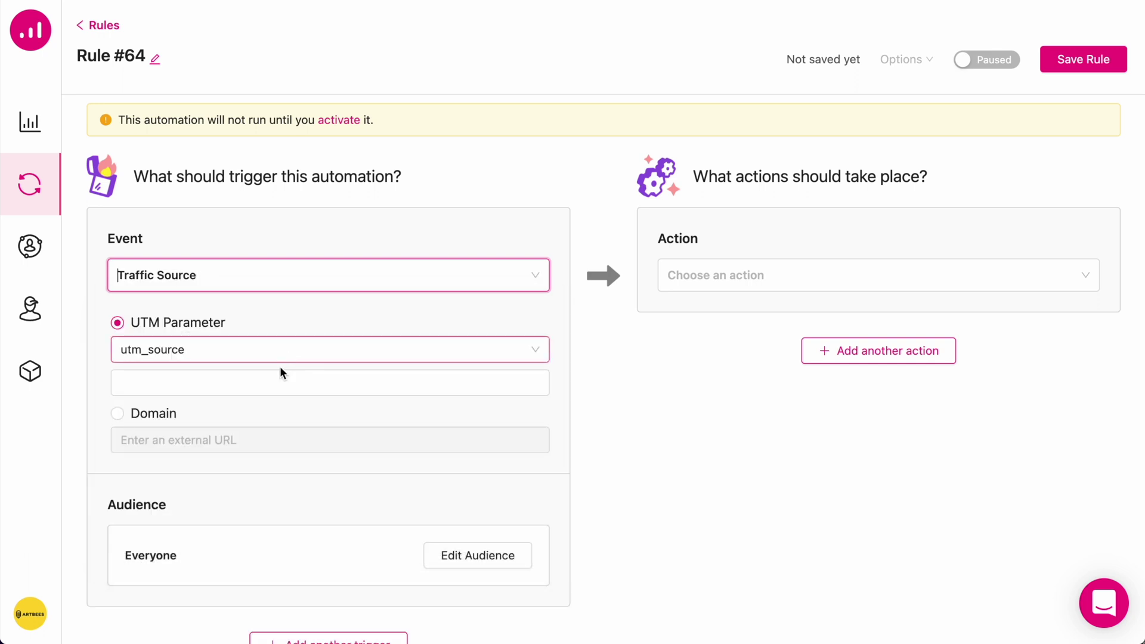
left_click(116, 413)
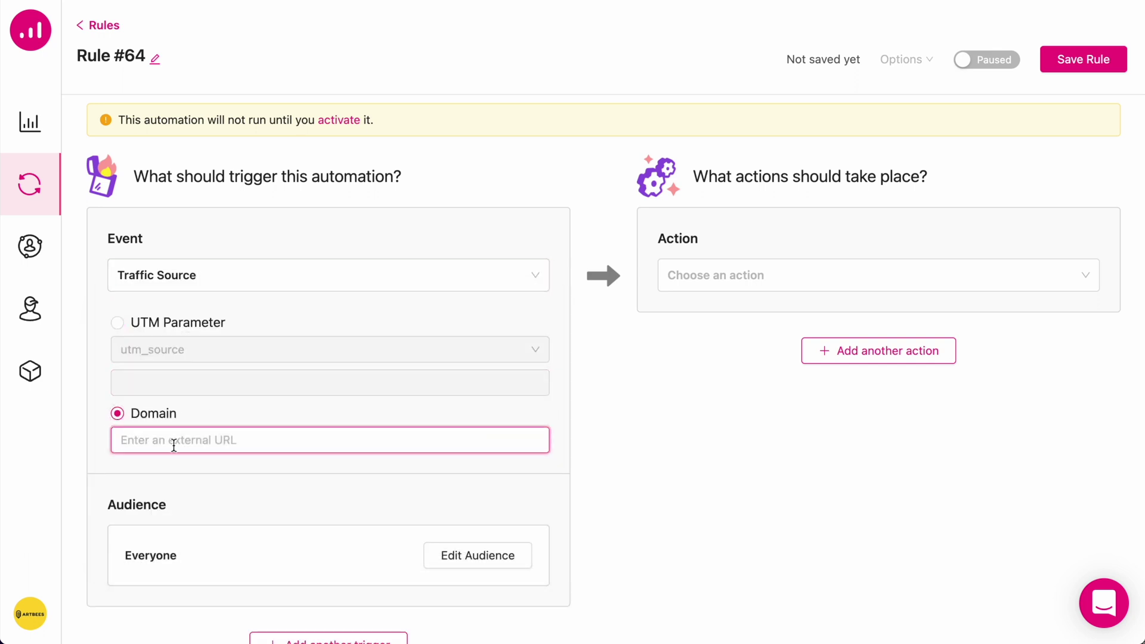
type("appsumo.com")
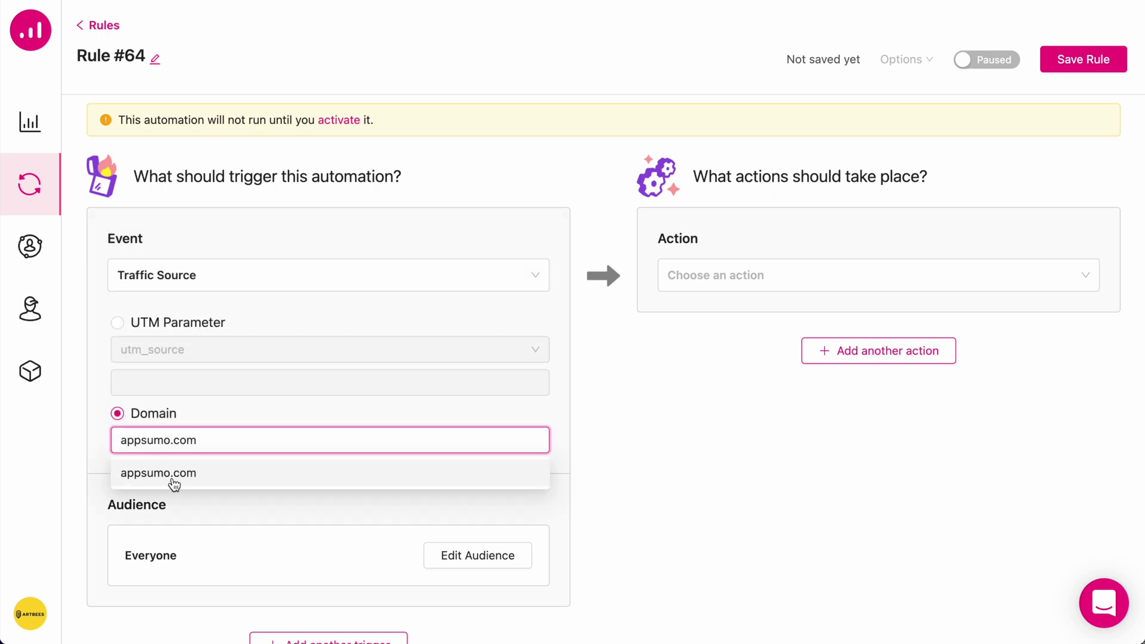
left_click(174, 484)
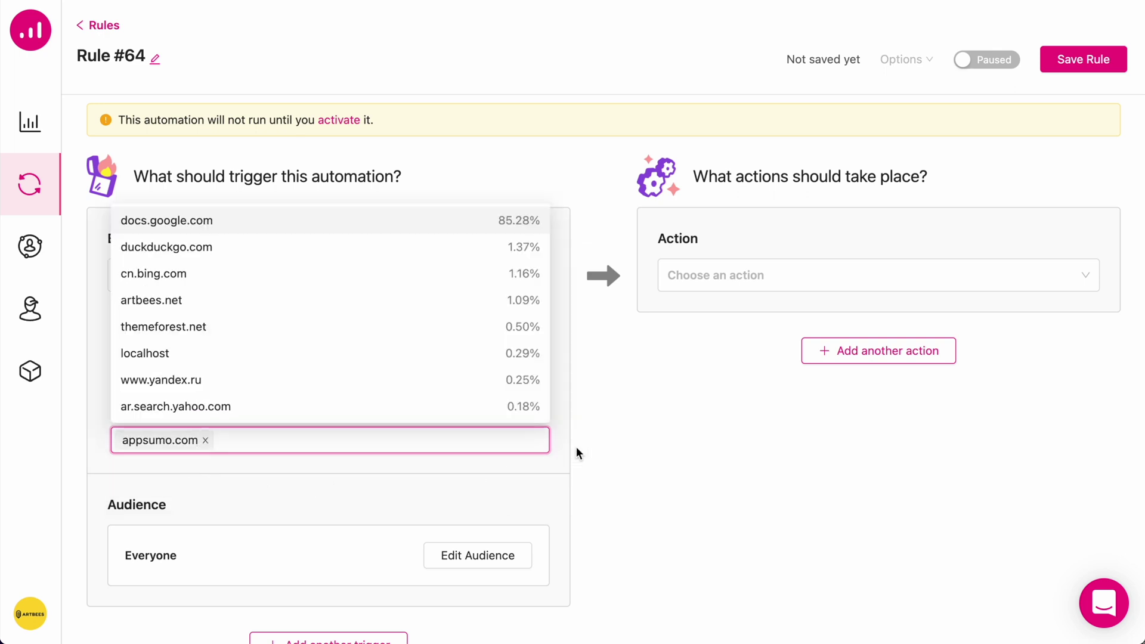
left_click(596, 444)
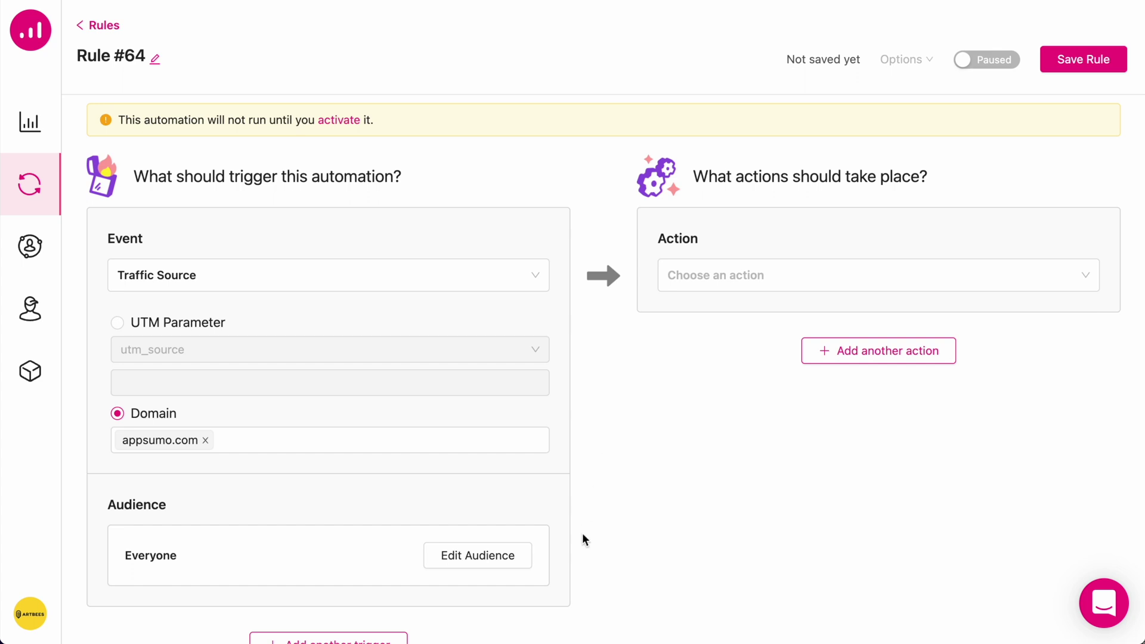
Step: Make Rule #64 personalize the 36674 Landing page and start its personalization
left_click(861, 270)
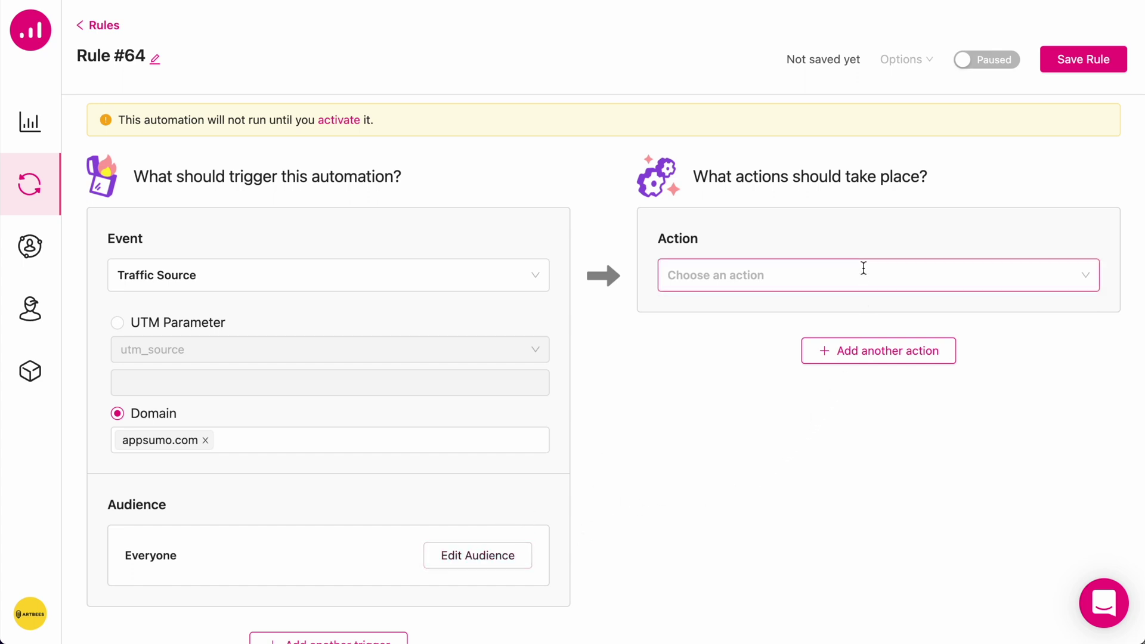
left_click(776, 390)
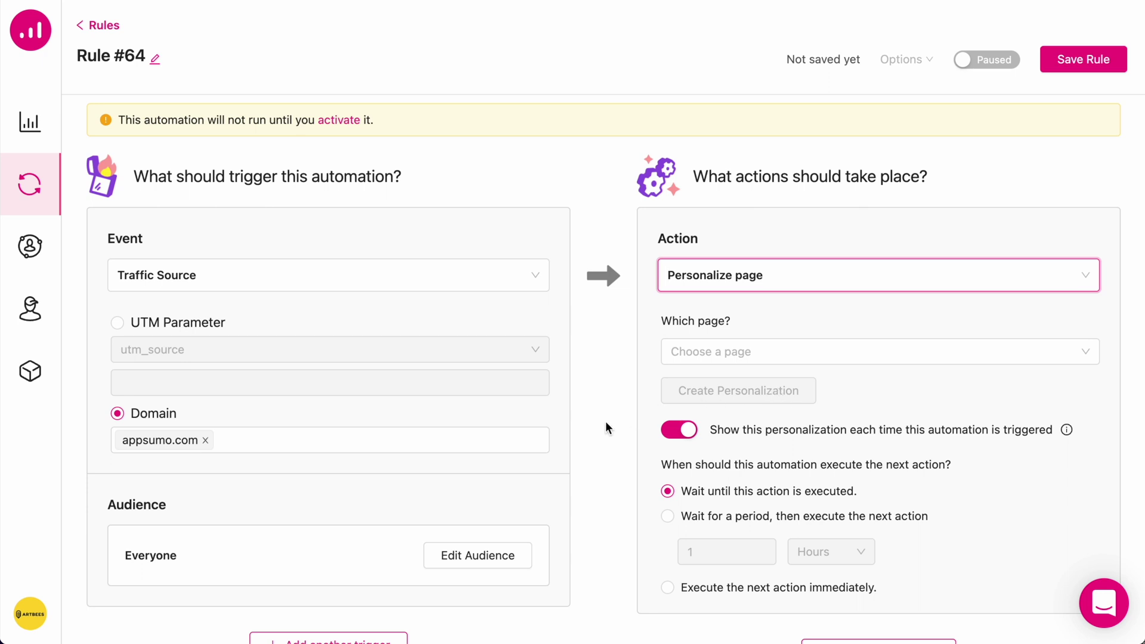
left_click(703, 352)
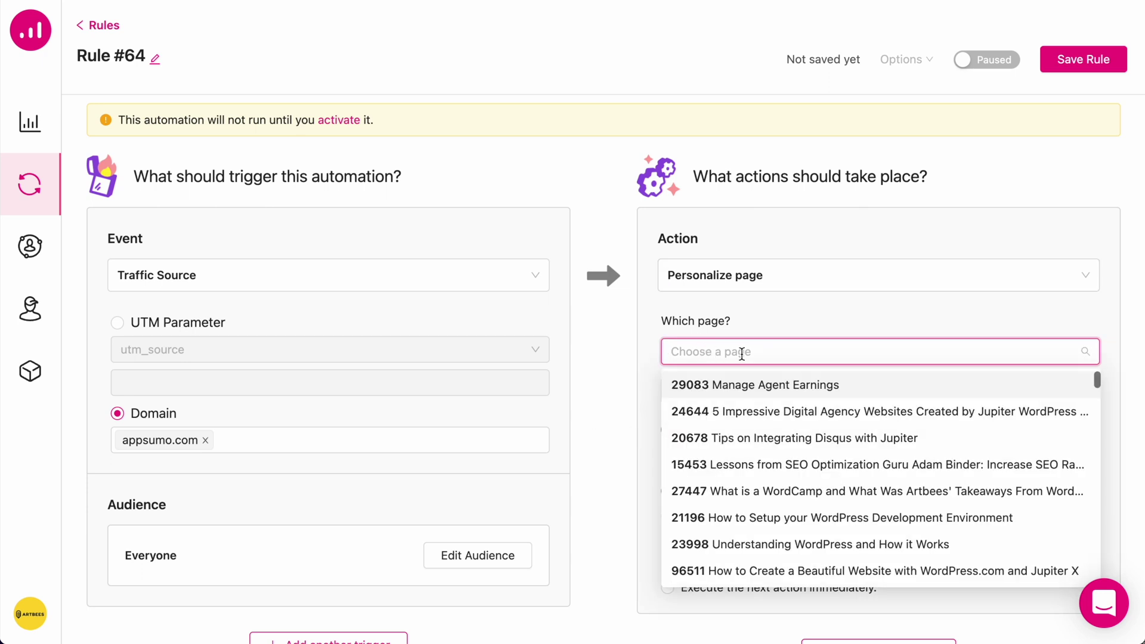
type("landin")
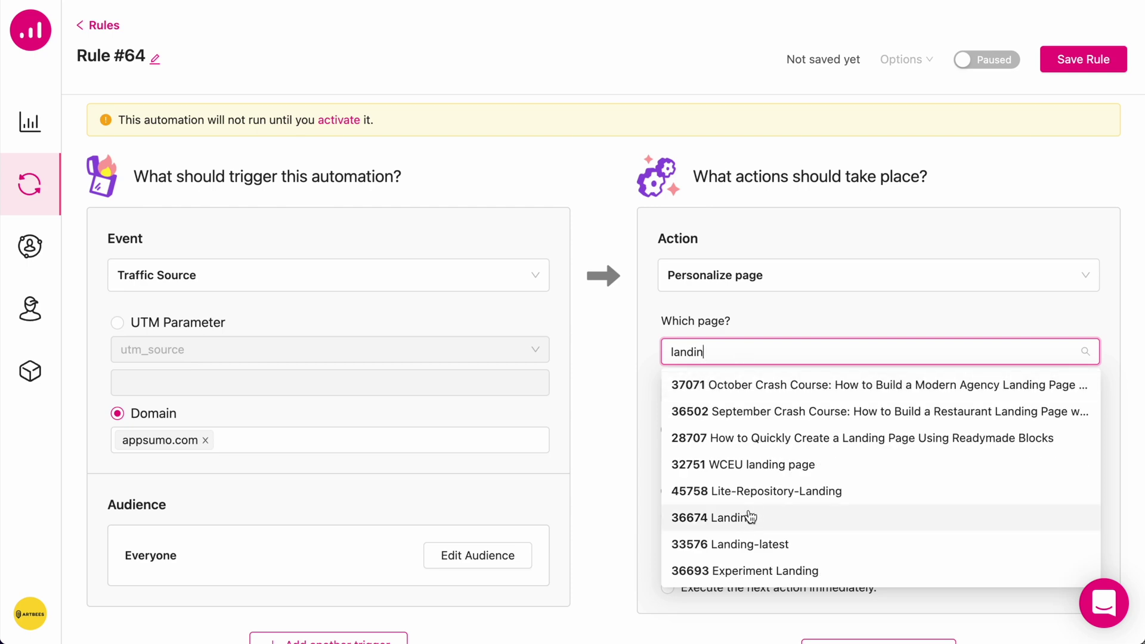
left_click(748, 518)
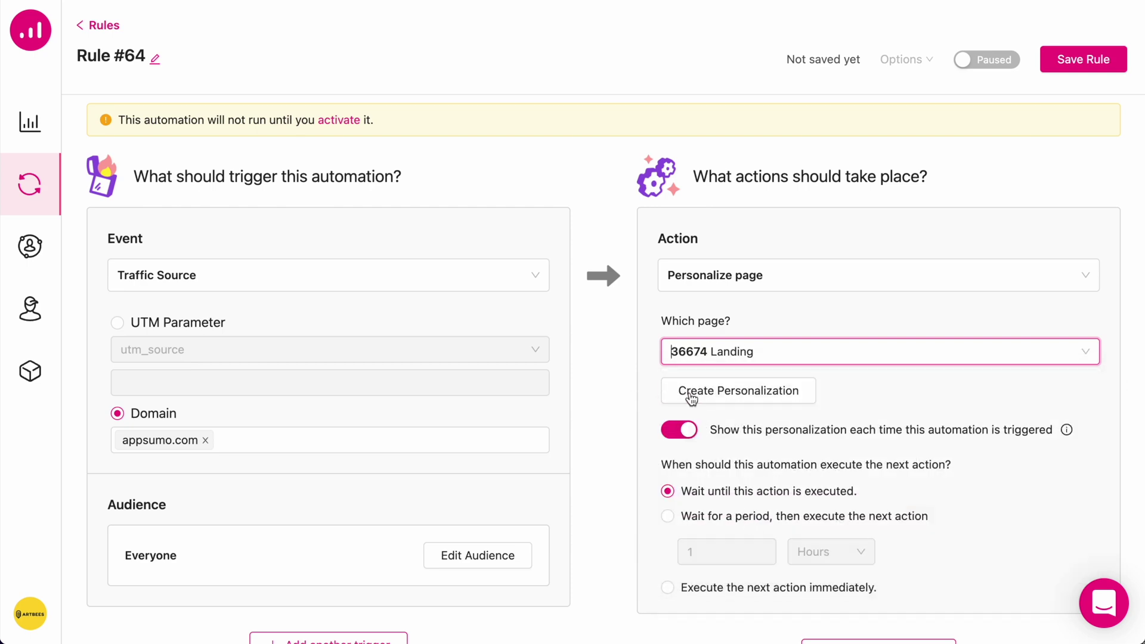
left_click(690, 397)
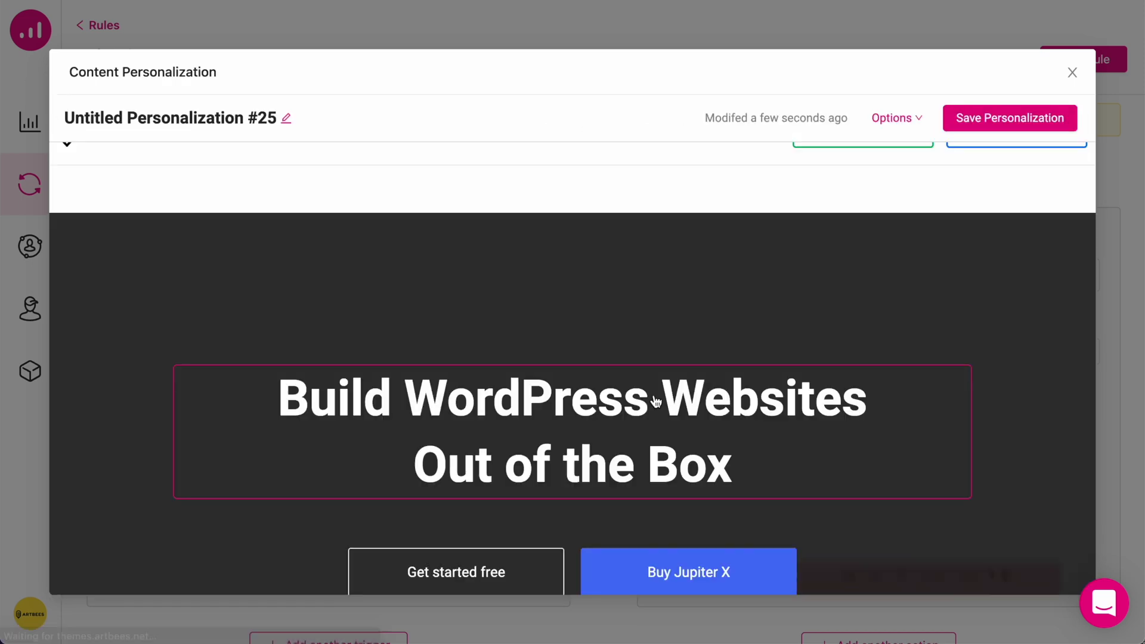
Step: Replace the hero headline 'Build WordPress Websites Out of the Box' with 'Hello Sumoling!'
scroll(655, 411, "down", 3)
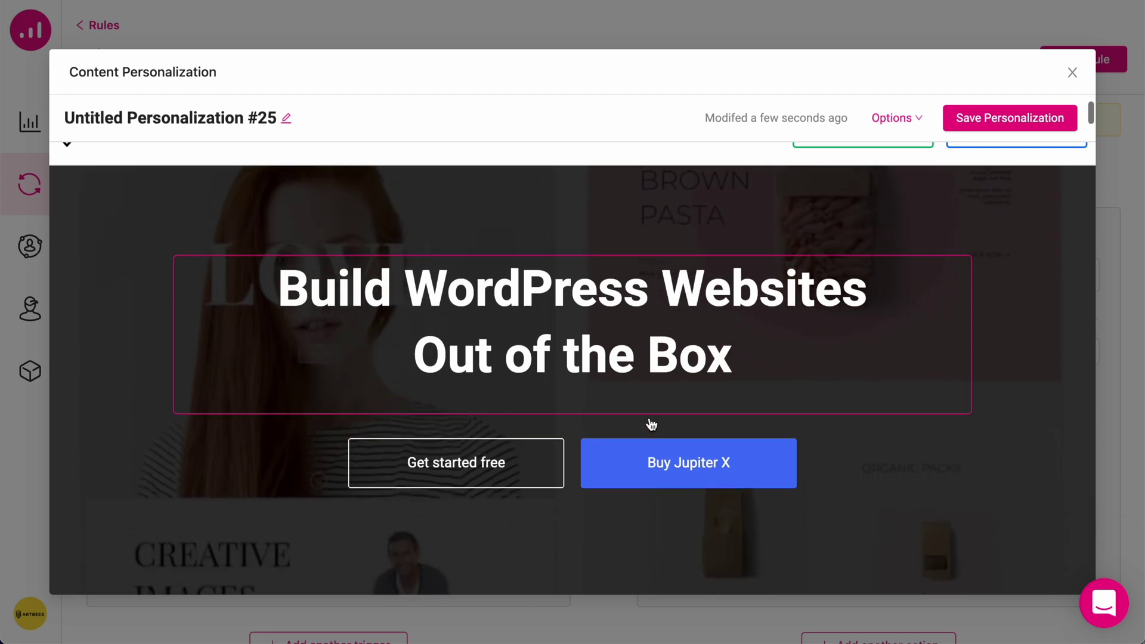
left_click(569, 327)
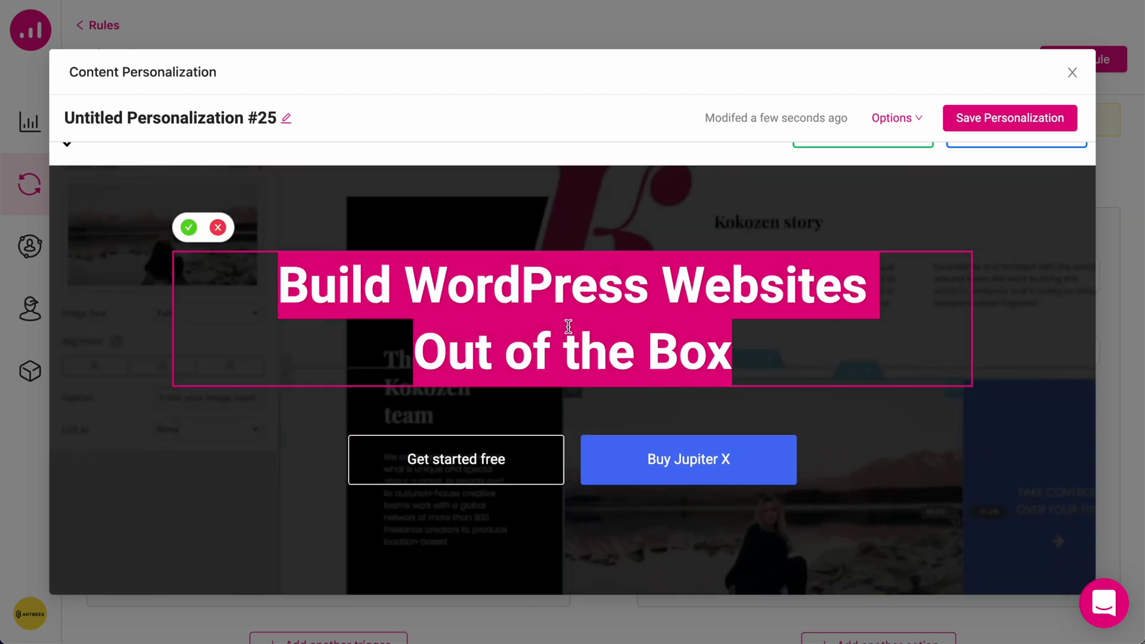
type("Hello Sumoling!")
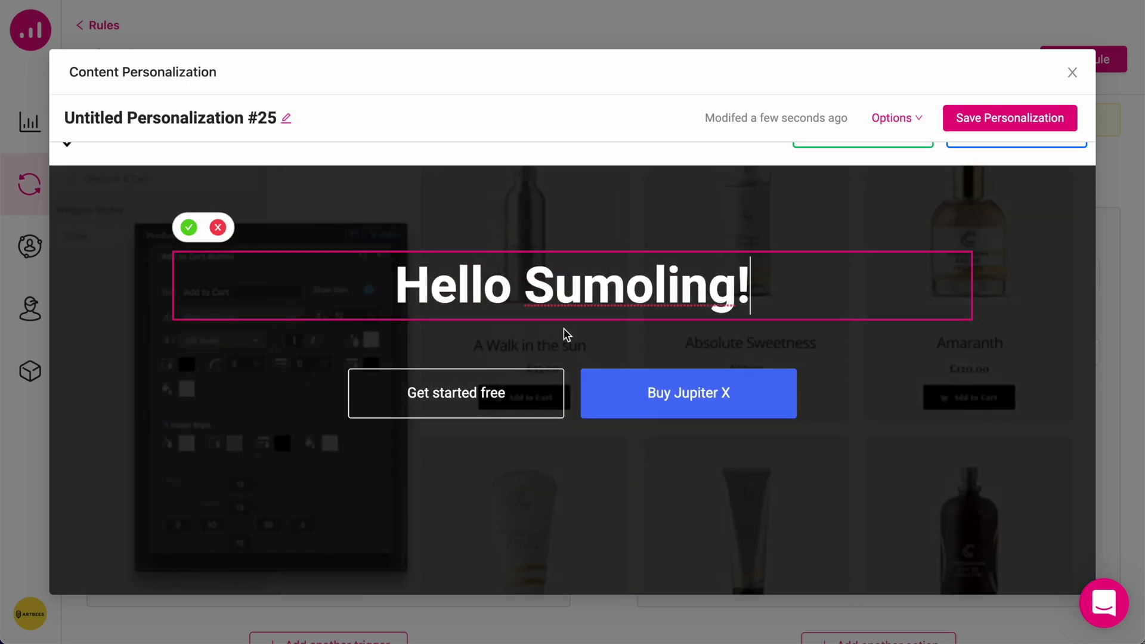
left_click(189, 227)
scroll(236, 356, "down", 2)
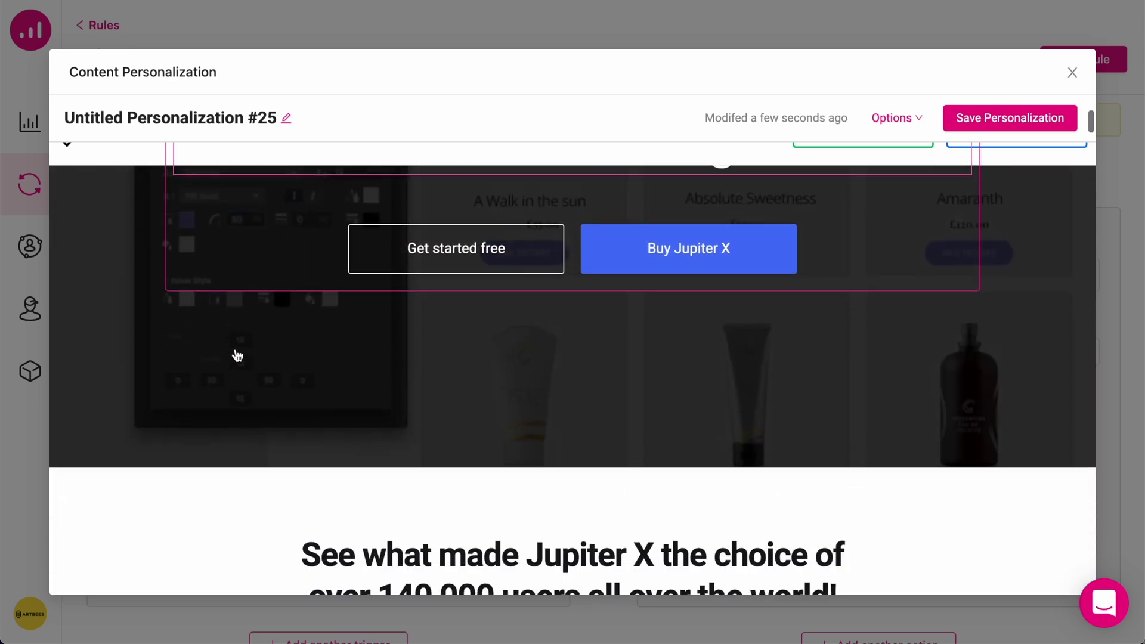
scroll(237, 356, "down", 3)
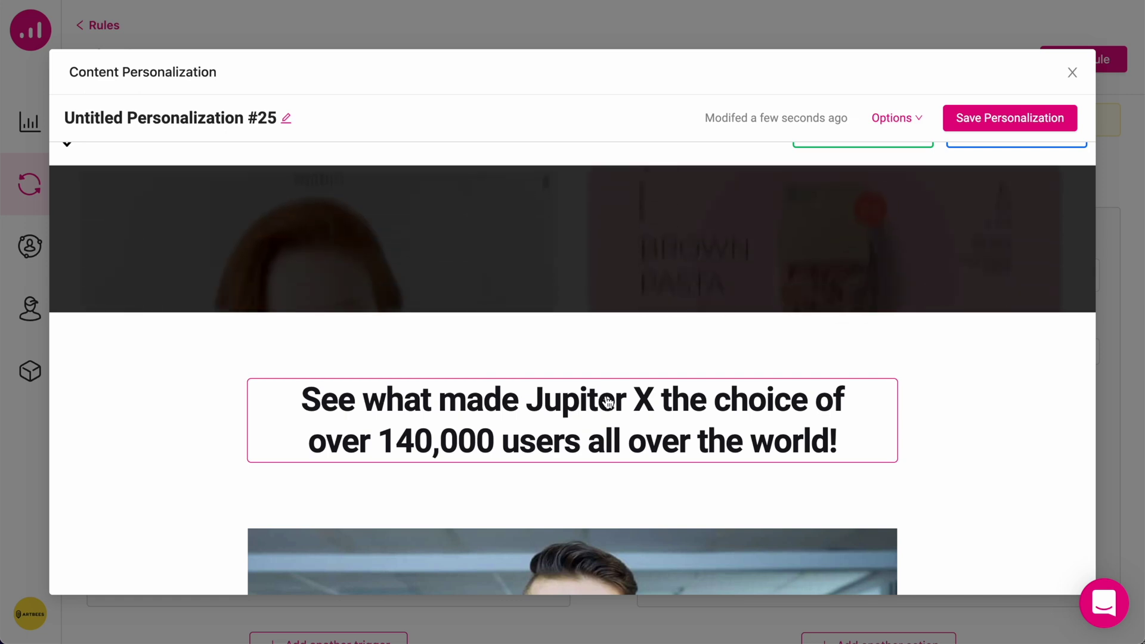
Step: Insert a three-product grid above the headline and set its content to Discounted Products
left_click(572, 361)
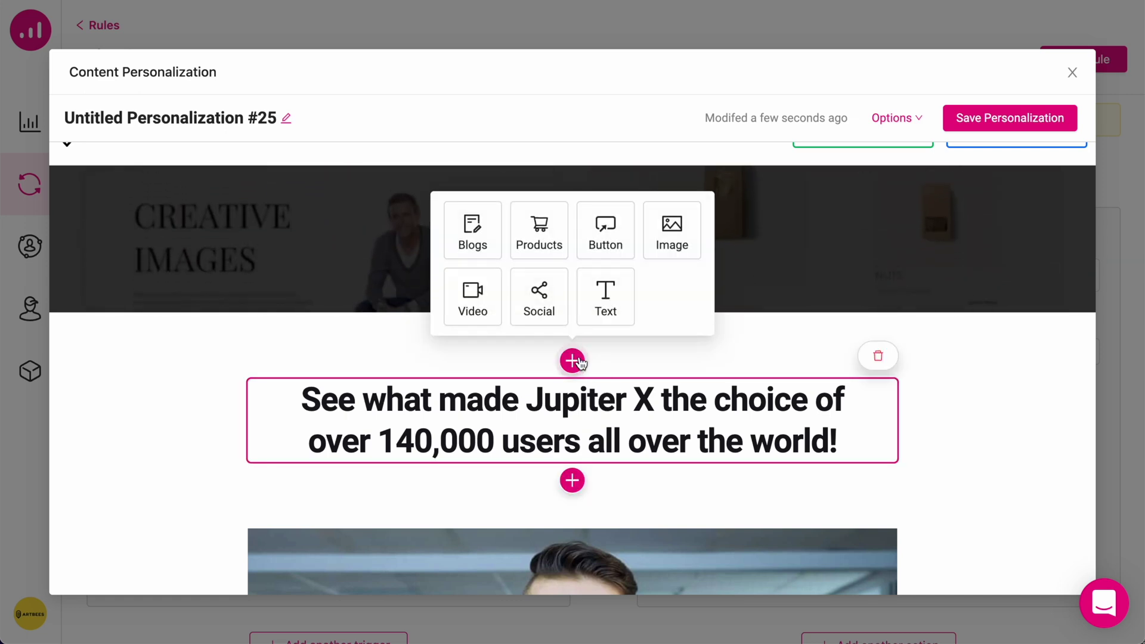
left_click(542, 238)
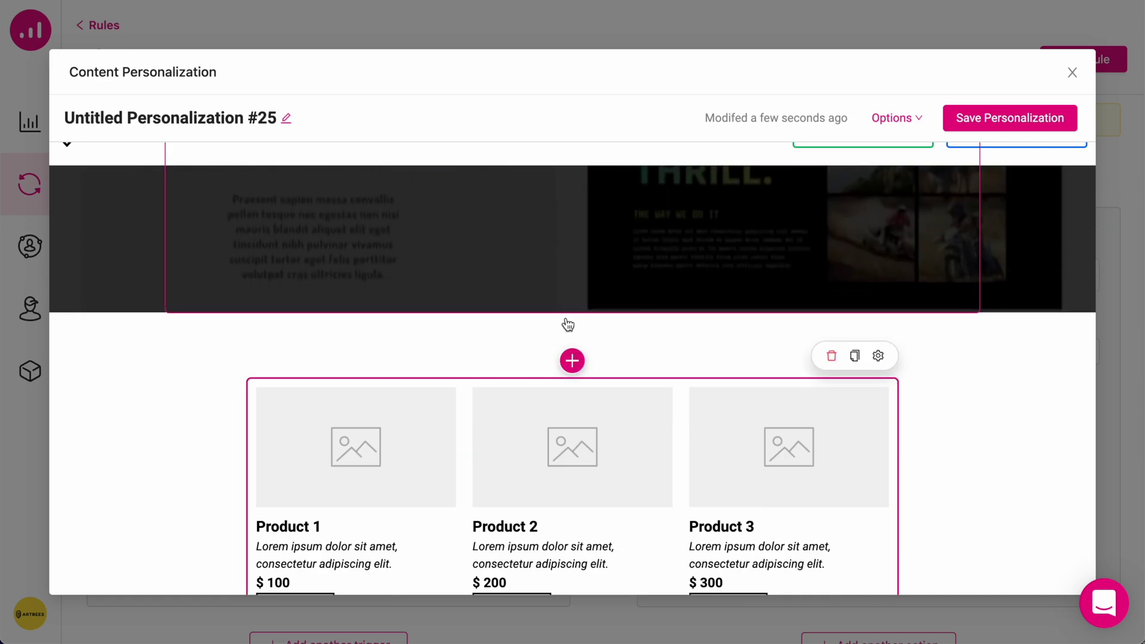
scroll(583, 401, "down", 2)
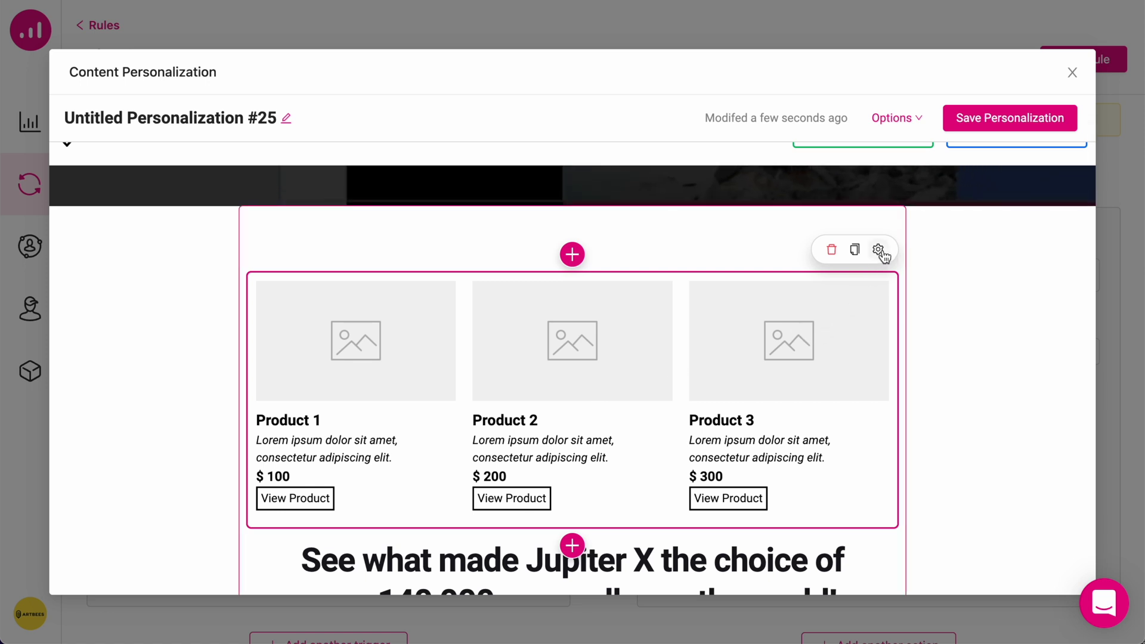
left_click(879, 250)
left_click(694, 291)
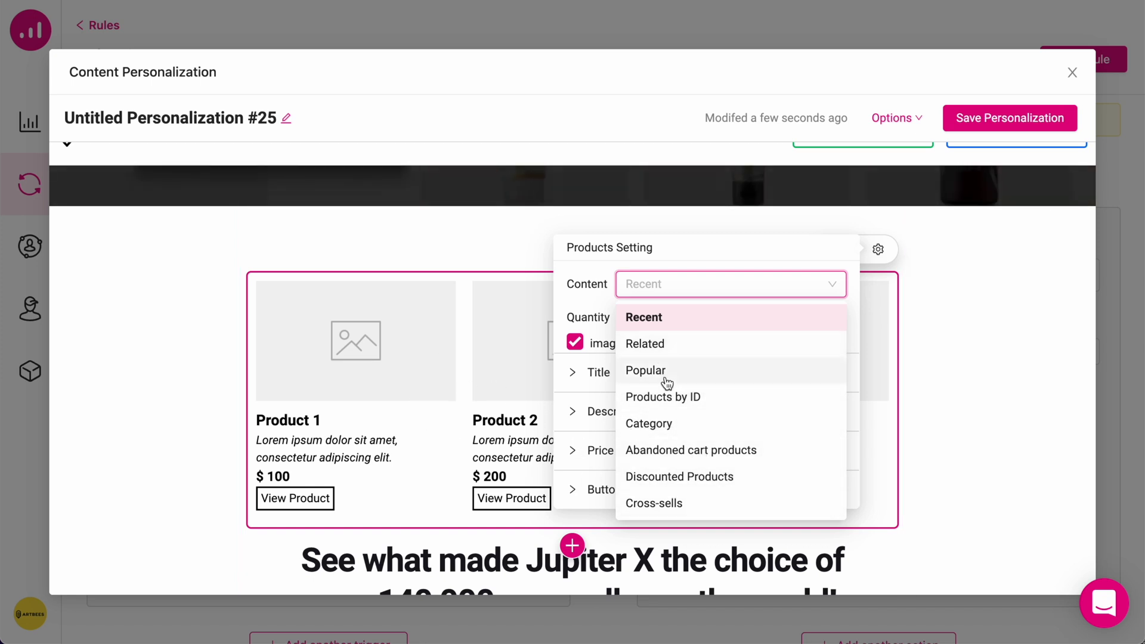
left_click(673, 477)
Step: Try 2 and 5 products and 2 columns, then return the grid to 3 products in 3 columns
left_click(667, 318)
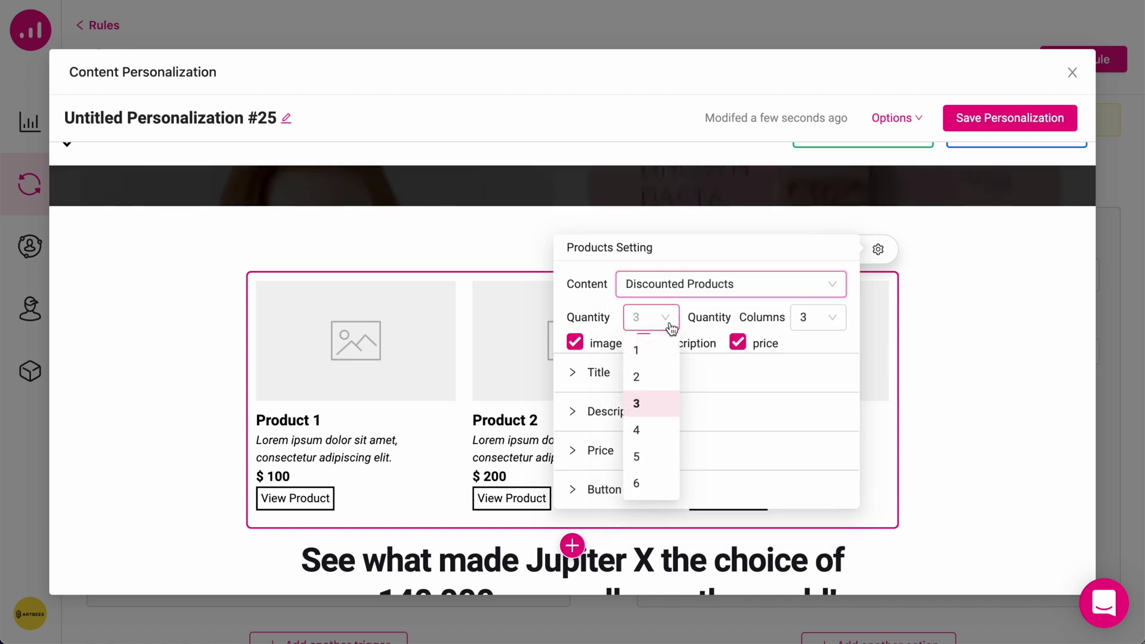
left_click(652, 377)
left_click(665, 319)
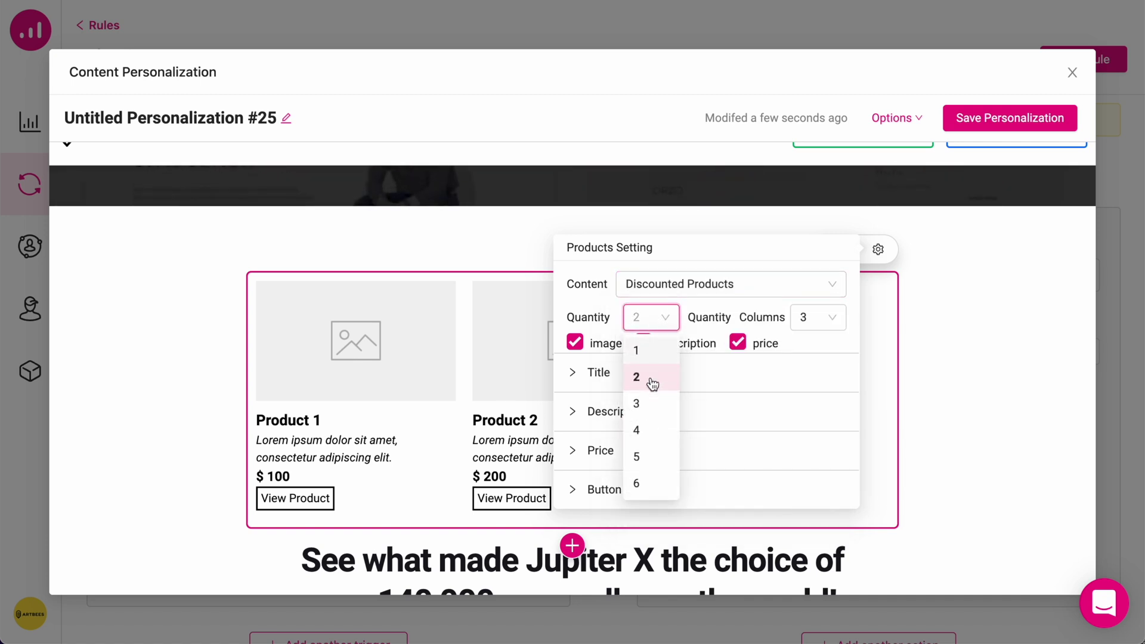
left_click(640, 456)
left_click(666, 318)
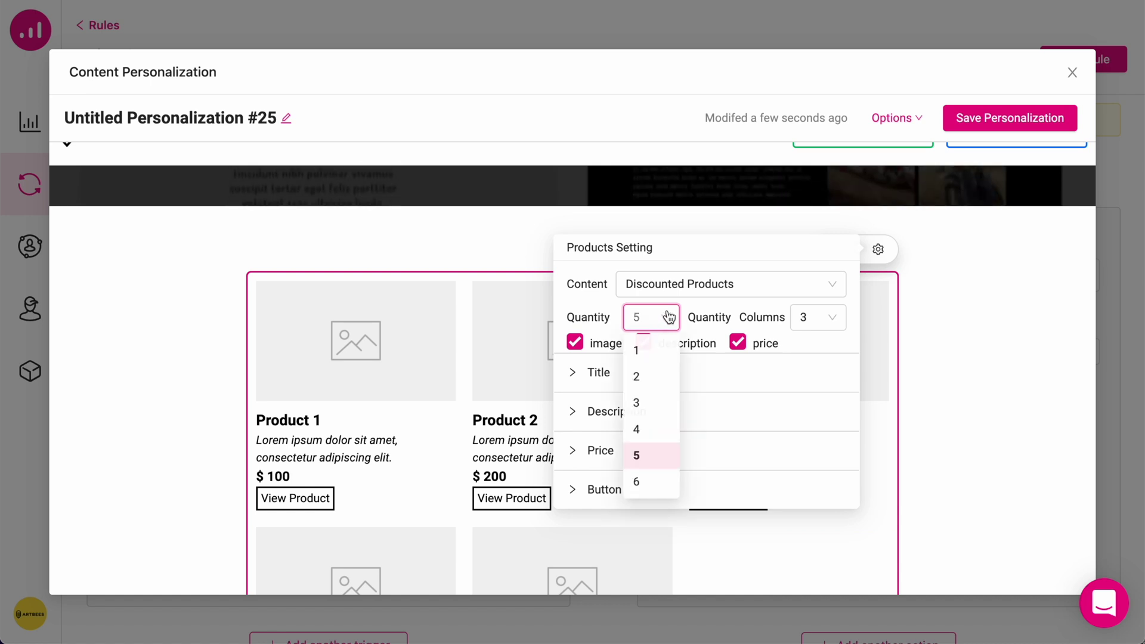
left_click(643, 404)
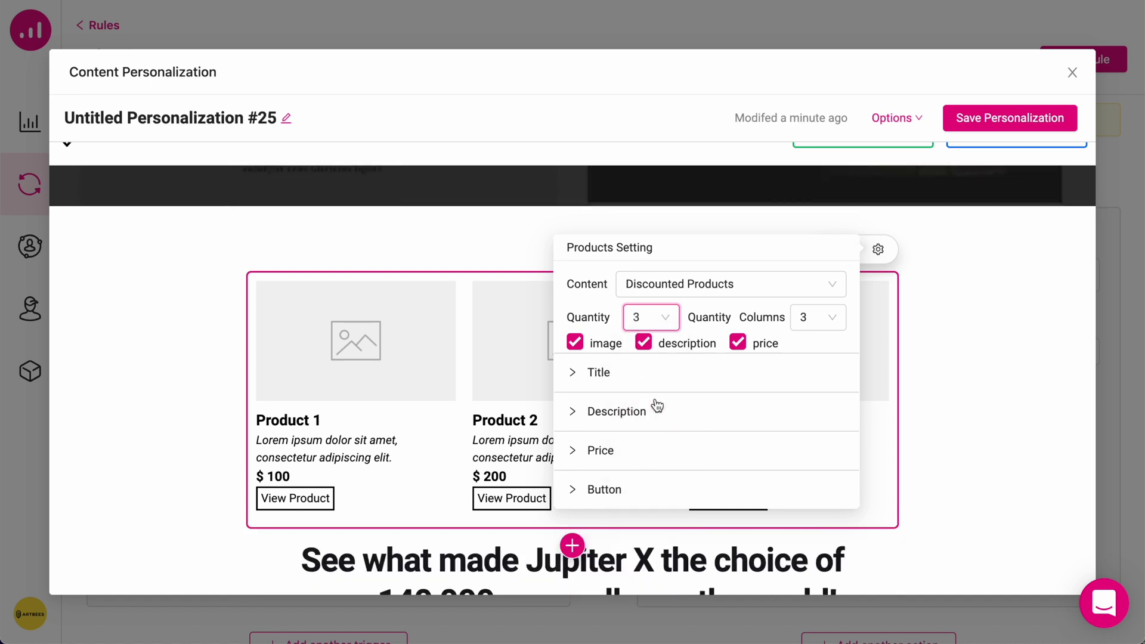
left_click(834, 320)
left_click(807, 377)
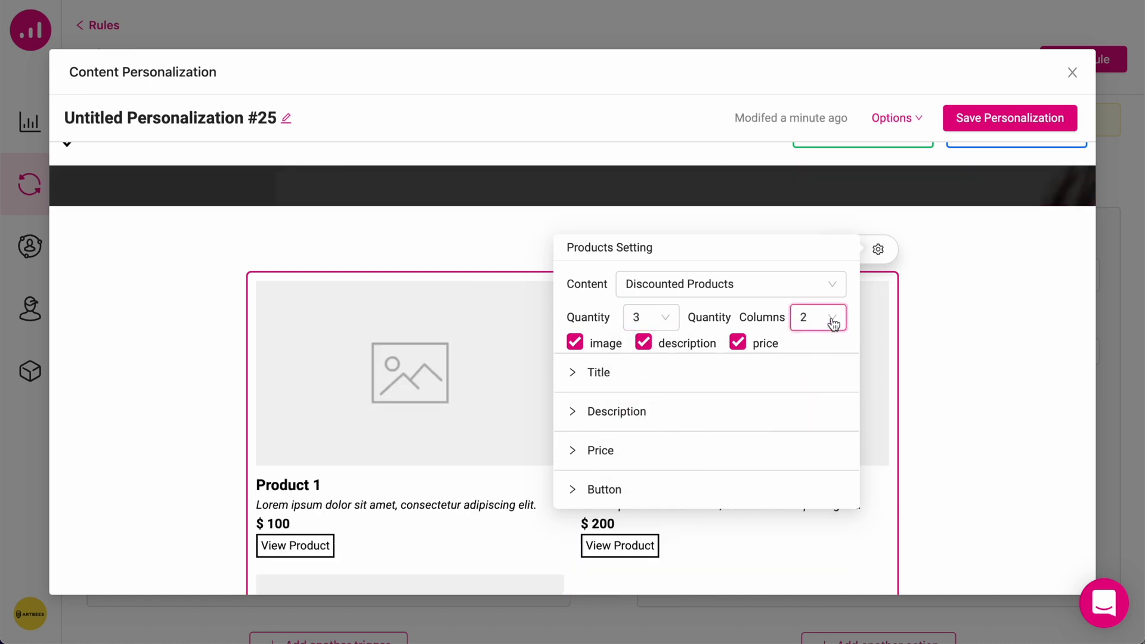
left_click(834, 320)
left_click(806, 404)
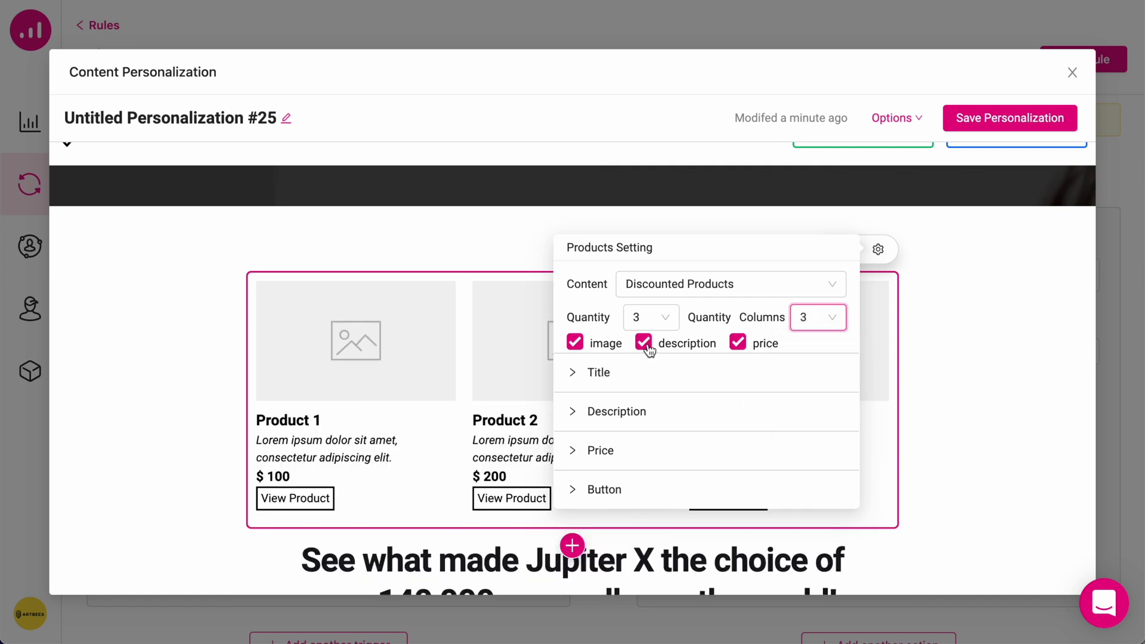
Step: Toggle the product images and descriptions off and back on
scroll(651, 358, "down", 2)
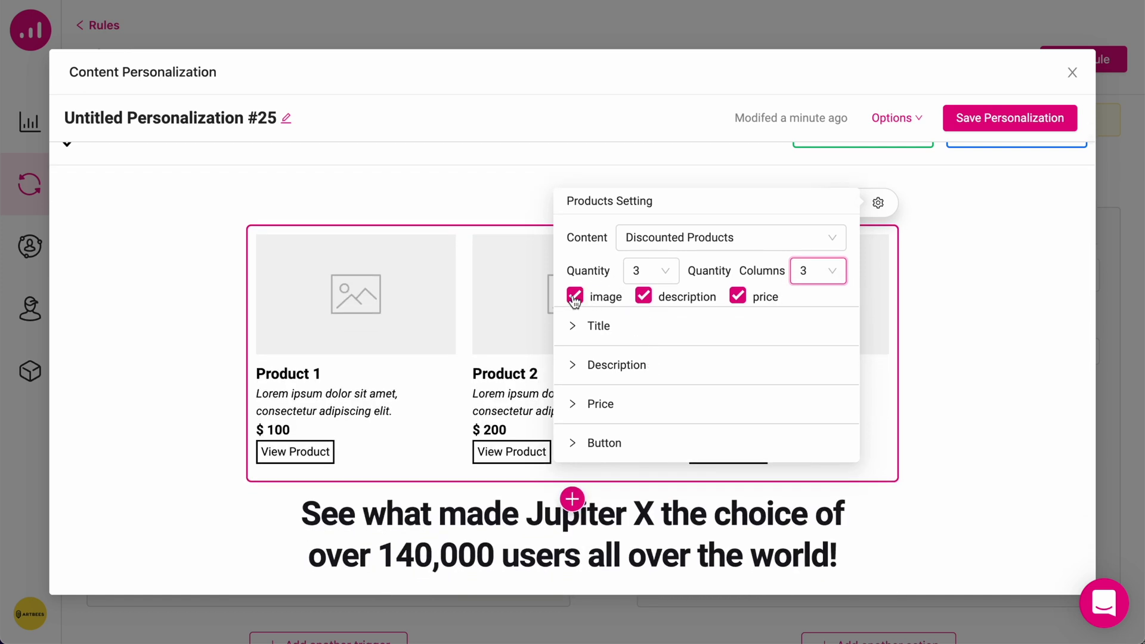
left_click(574, 296)
left_click(574, 296)
left_click(644, 296)
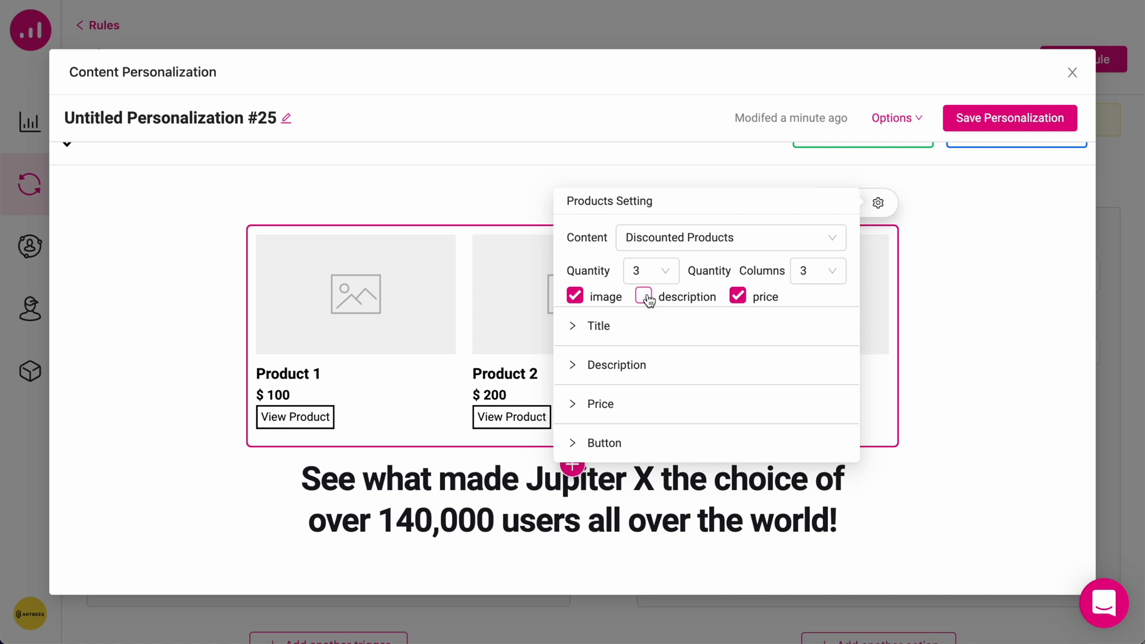
left_click(644, 296)
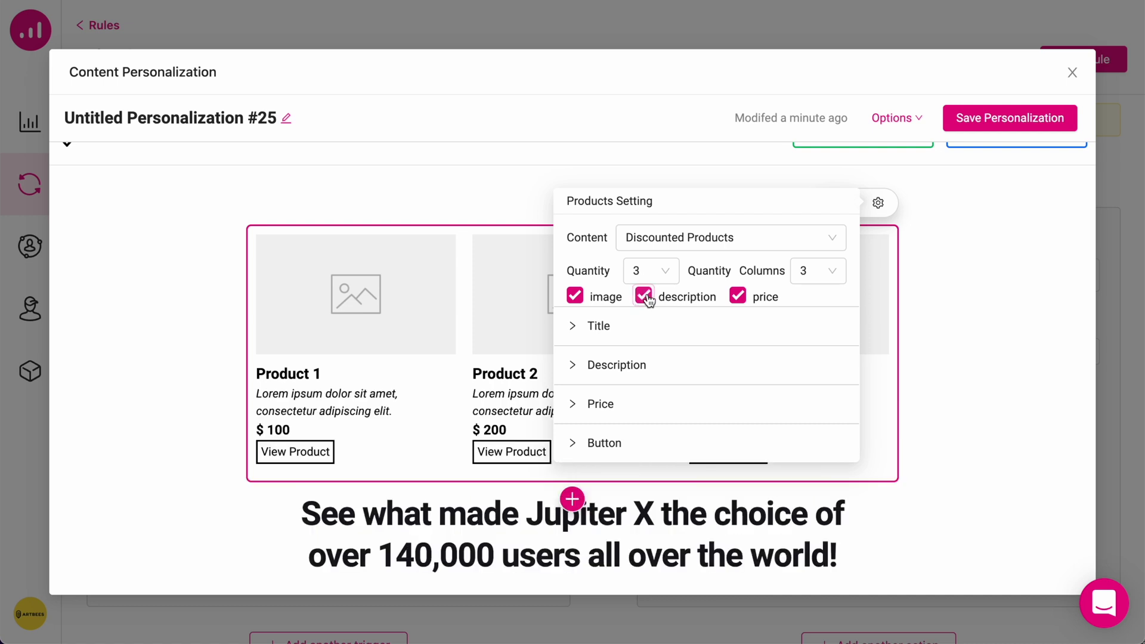
Step: Set the product title font size to 24 after trying sizes 11 and 18
left_click(626, 338)
left_click(740, 362)
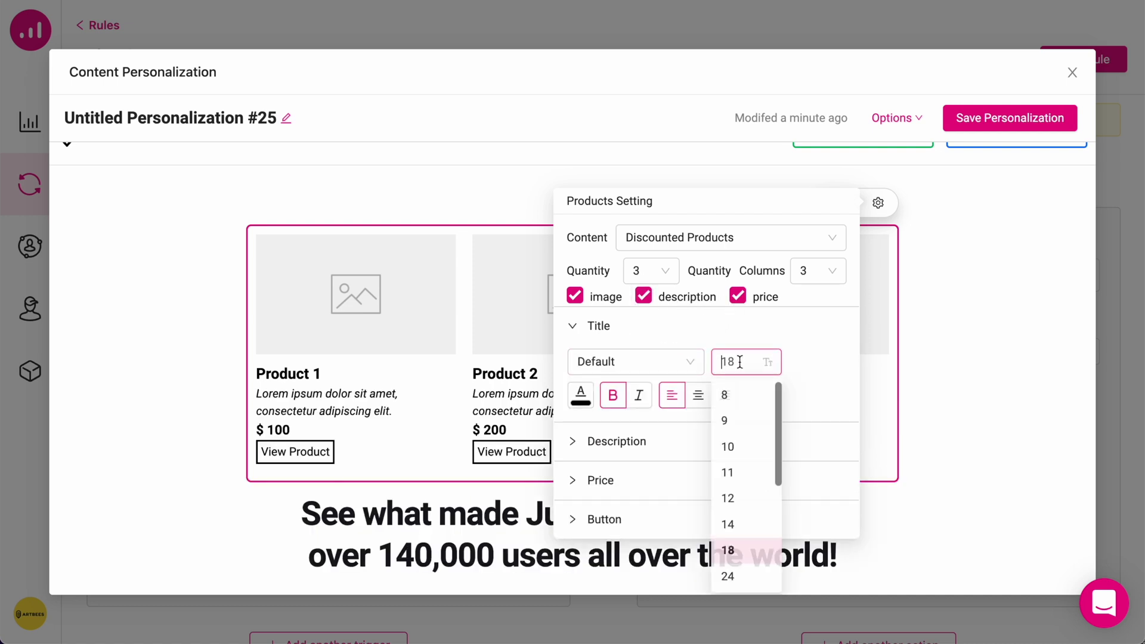
left_click(736, 476)
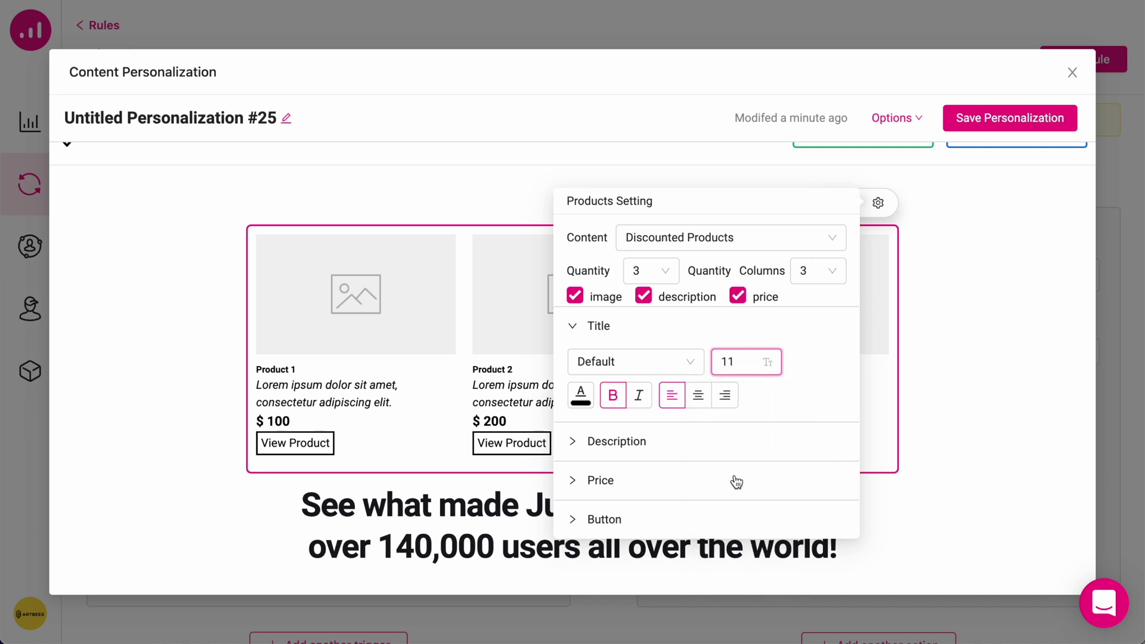
left_click(740, 364)
left_click(738, 544)
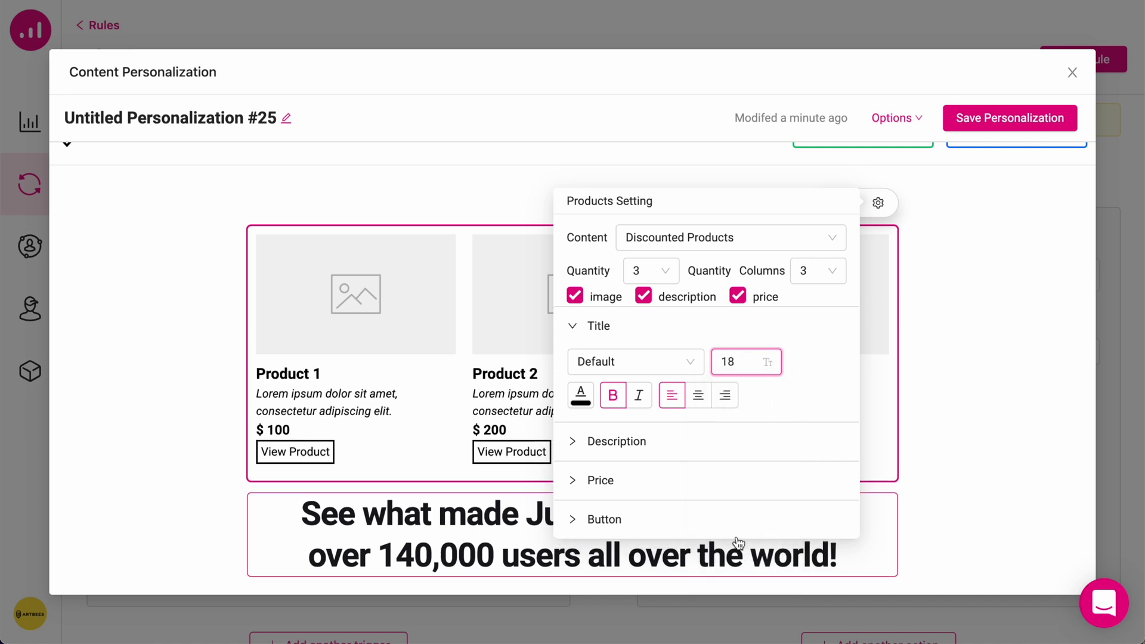
left_click(740, 357)
left_click(729, 581)
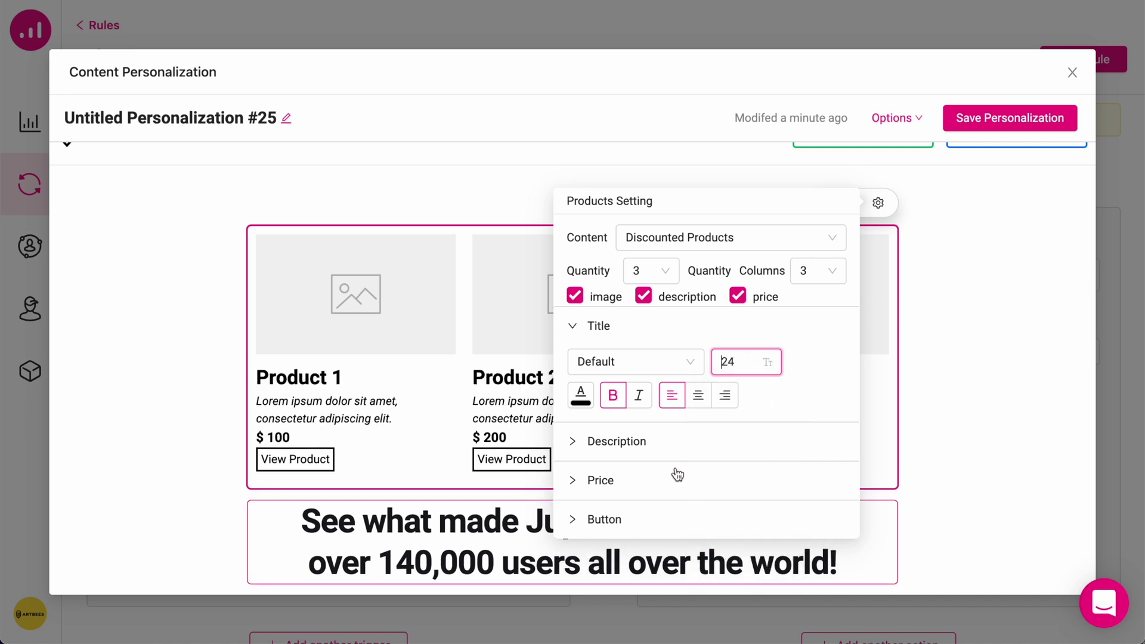
Step: Make the product titles teal after trying several other colour swatches
left_click(580, 398)
left_click(604, 335)
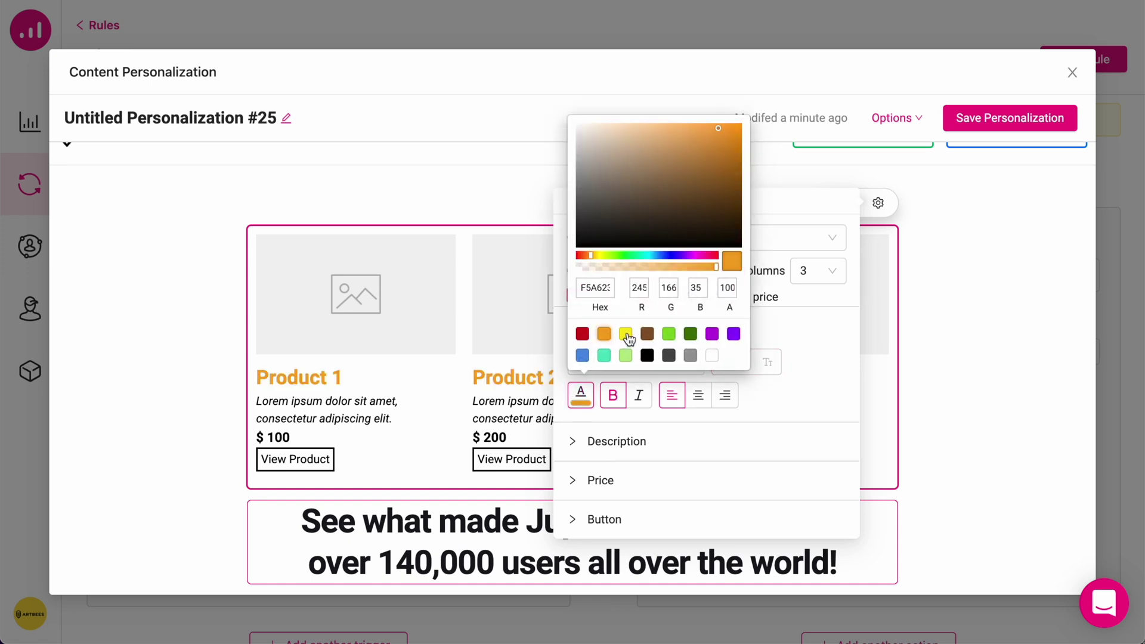
left_click(626, 334)
left_click(648, 334)
left_click(669, 334)
left_click(691, 334)
left_click(713, 334)
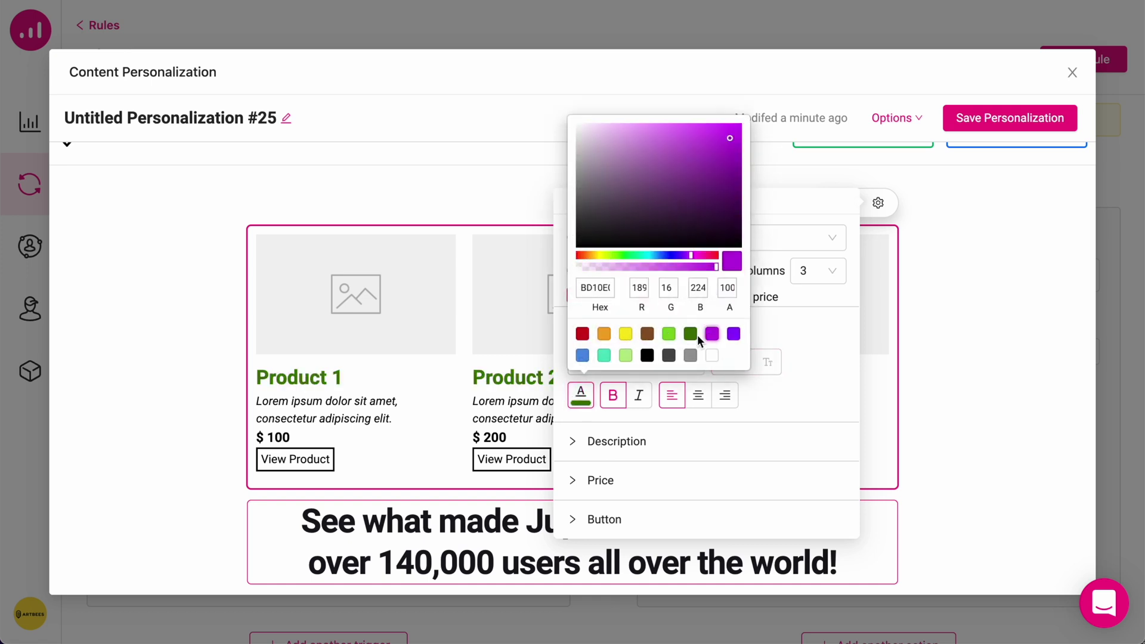
left_click(604, 355)
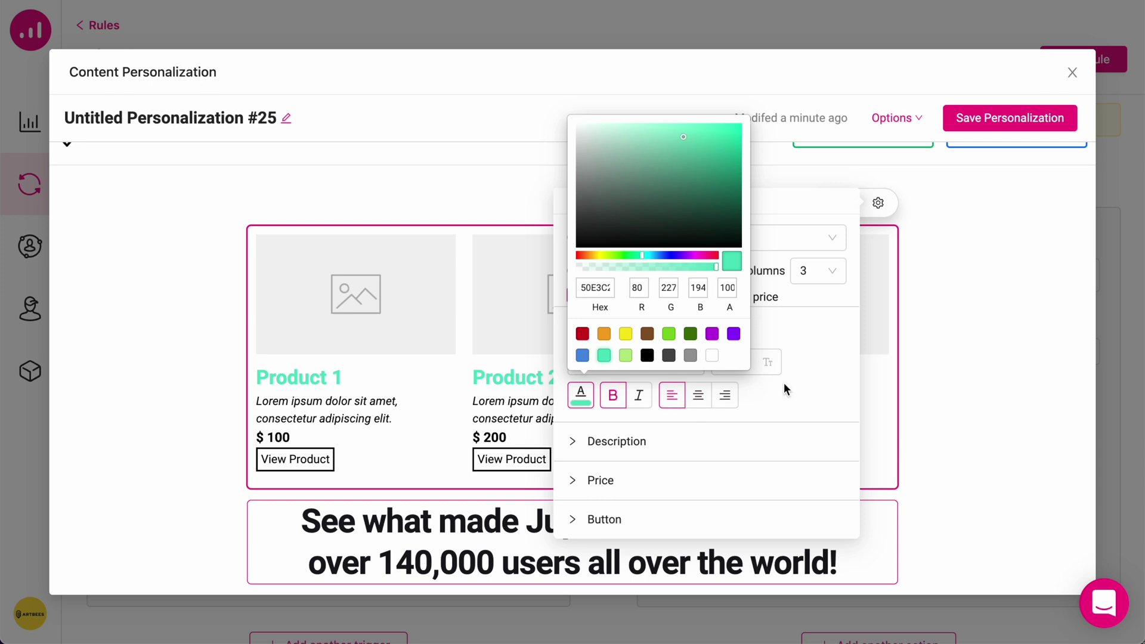
left_click(797, 409)
Step: Close the Products Setting panel and leave the editor for the empty Rule #64
scroll(640, 481, "down", 1)
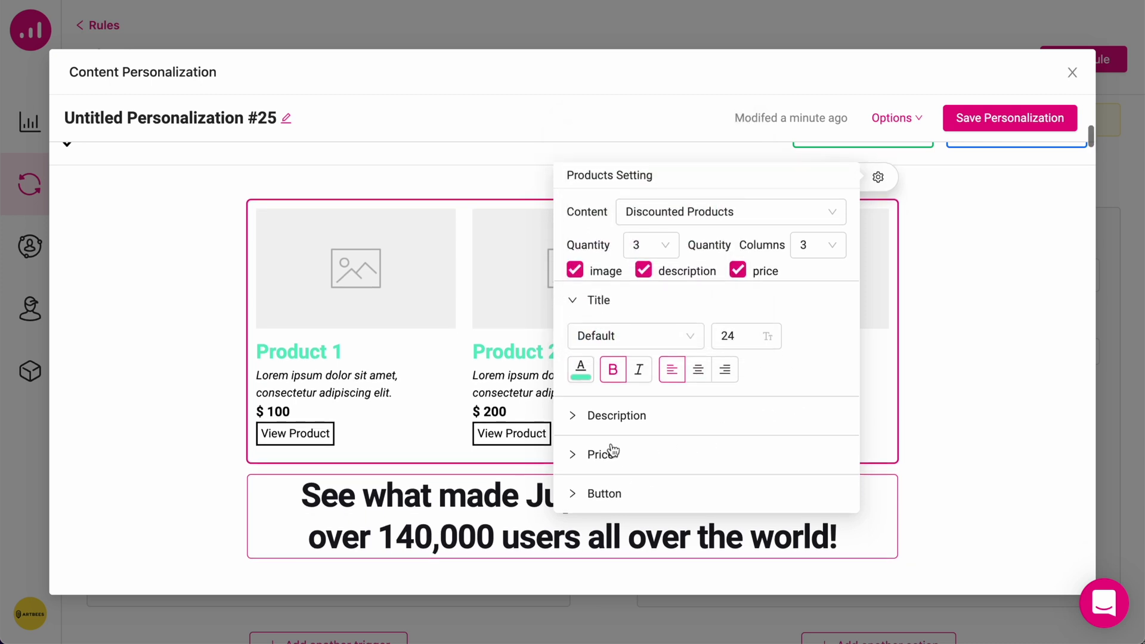
scroll(785, 381, "up", 1)
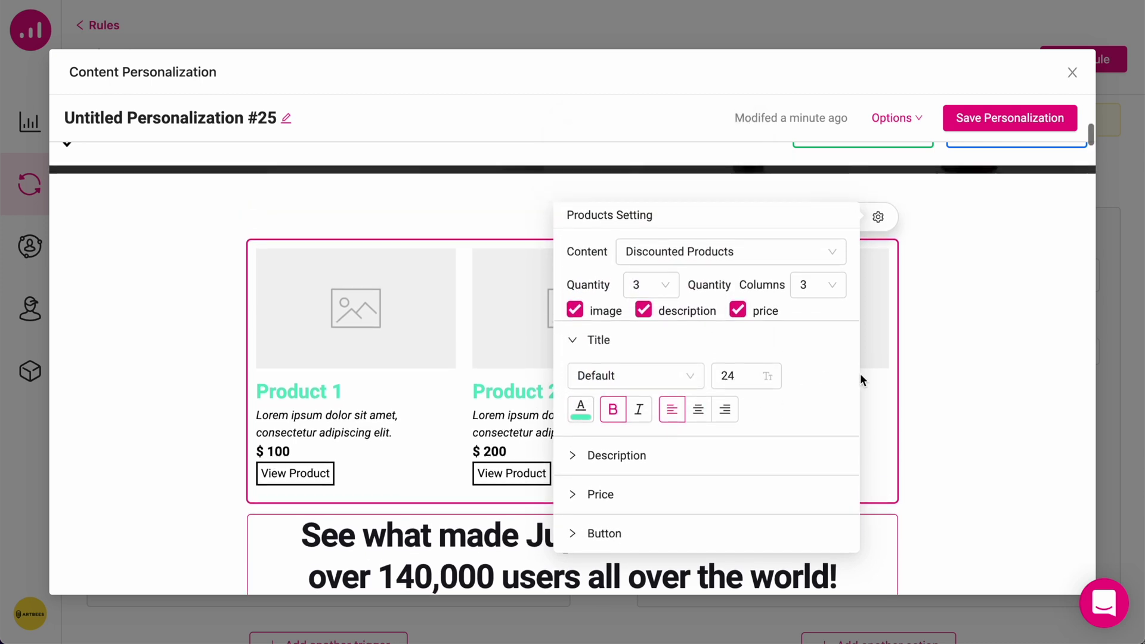
left_click(1008, 372)
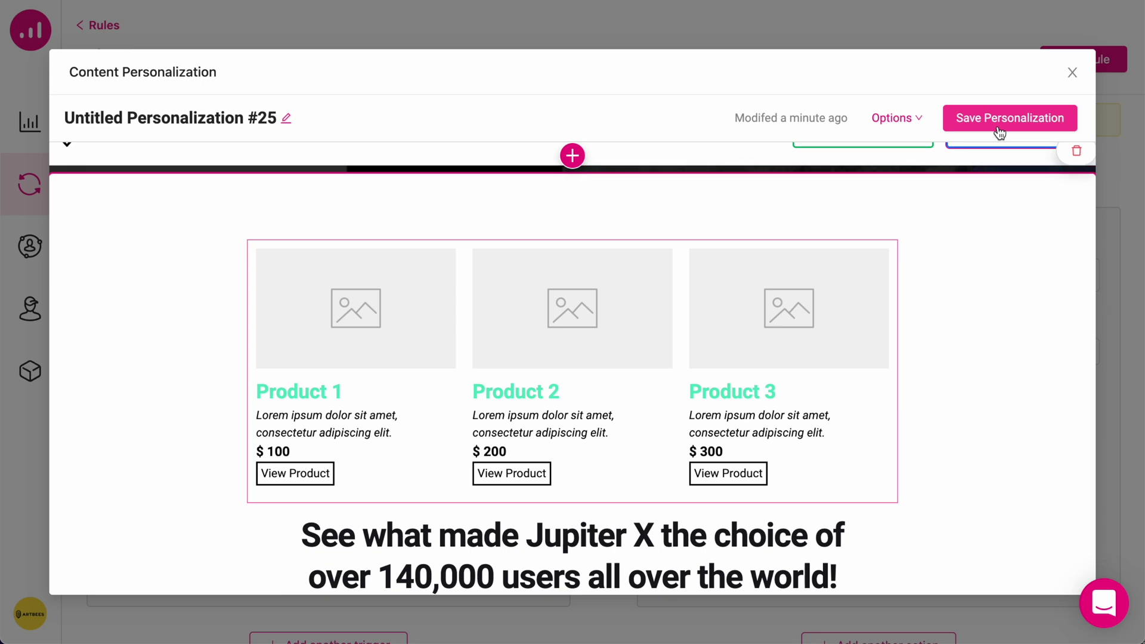
scroll(903, 286, "up", 10)
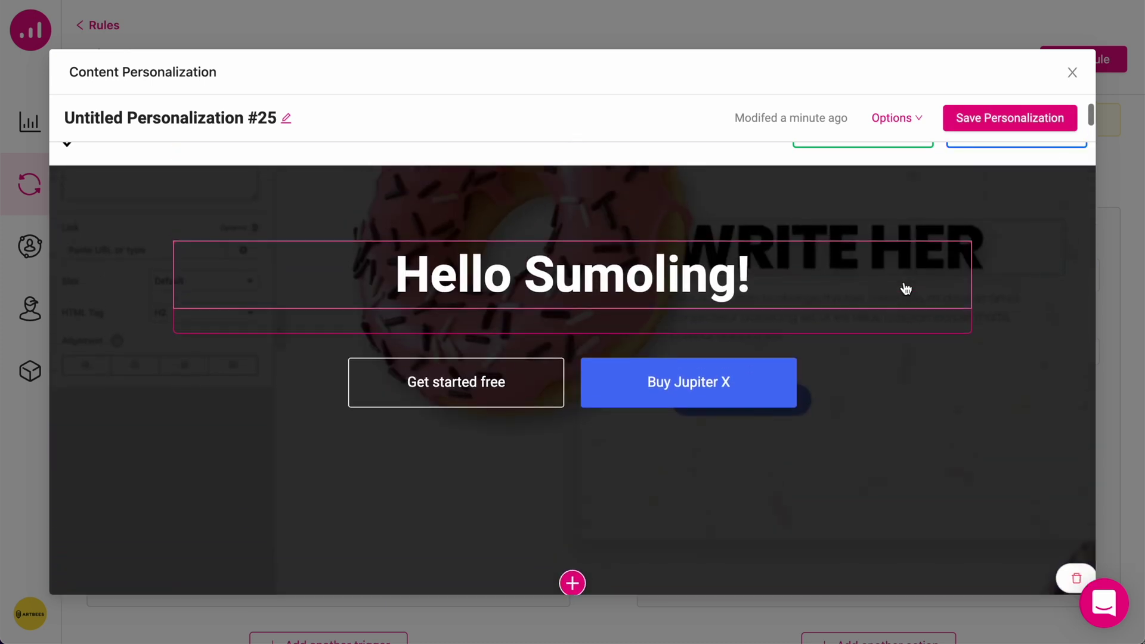
scroll(906, 288, "up", 2)
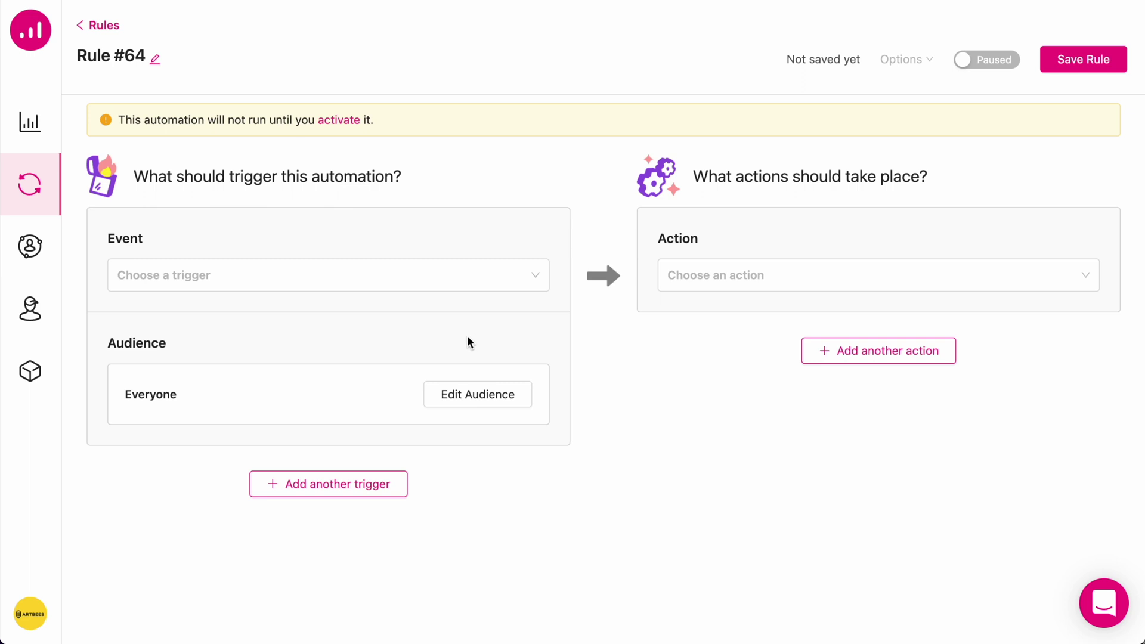
Step: Set the rule's trigger event to Order Placed
left_click(366, 288)
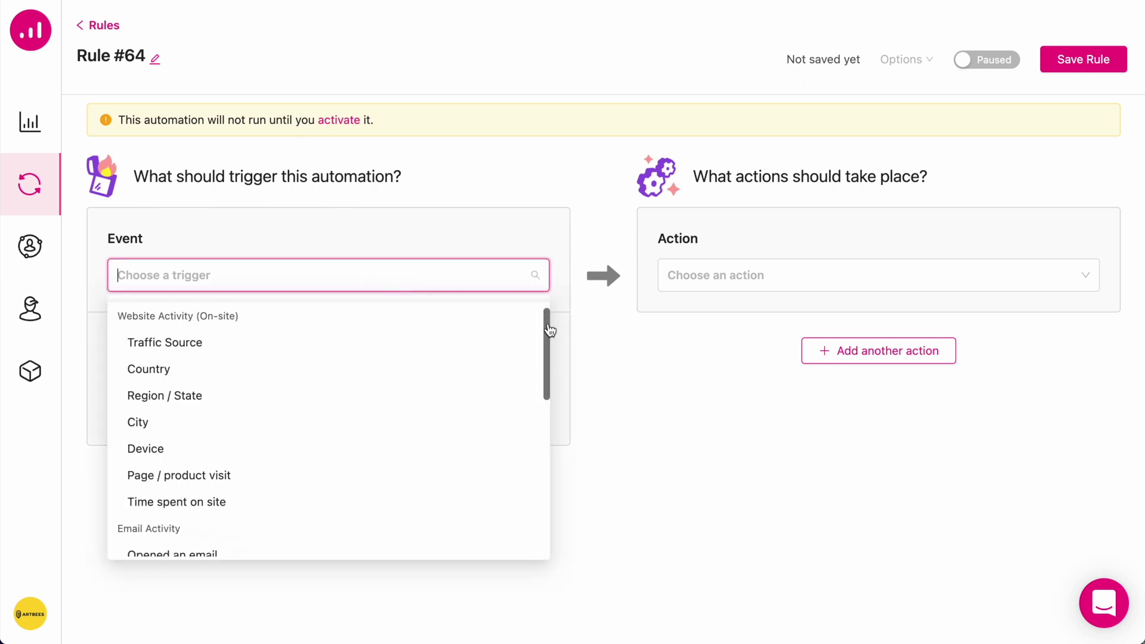
left_click_drag(550, 330, 549, 466)
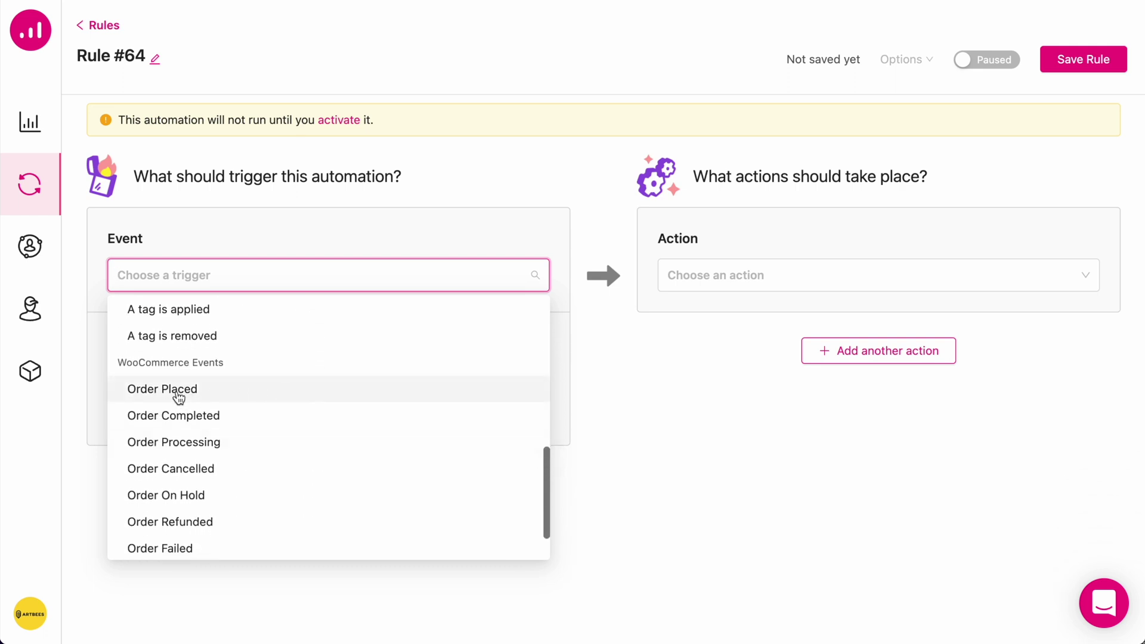
left_click(179, 396)
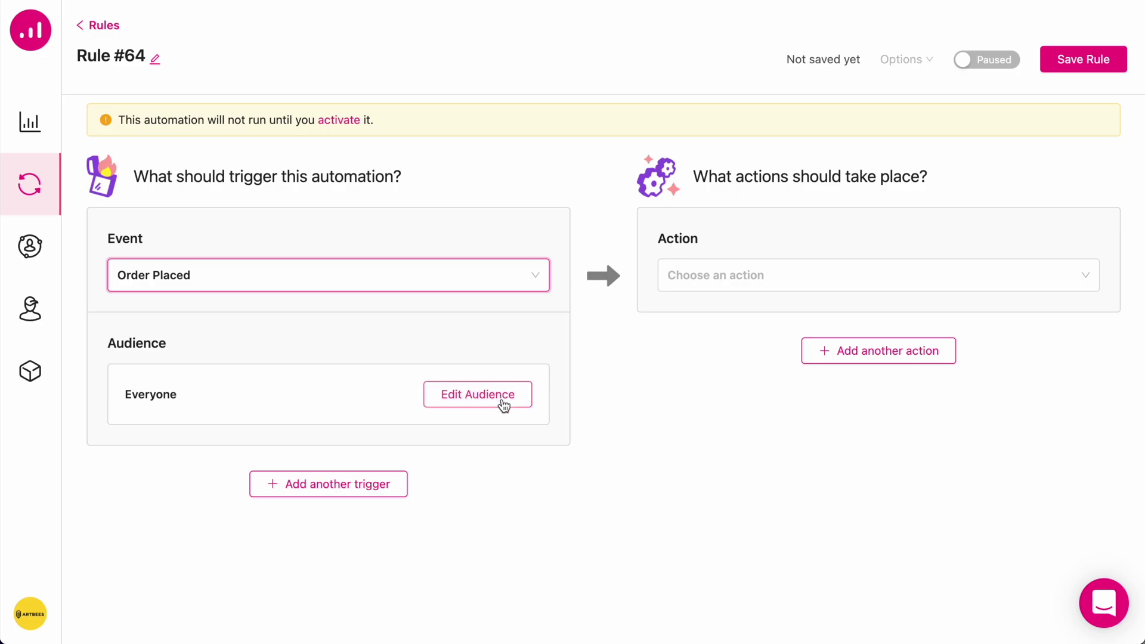
Step: Limit the audience with a Total Spent filter: is 1000, over all time
left_click(503, 404)
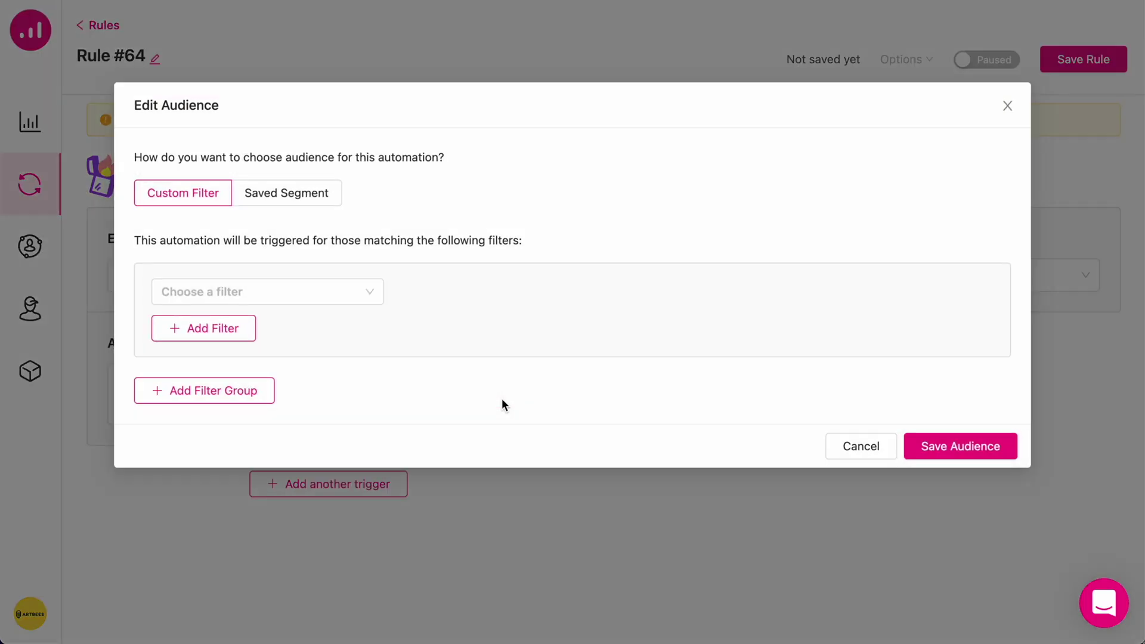
left_click(335, 292)
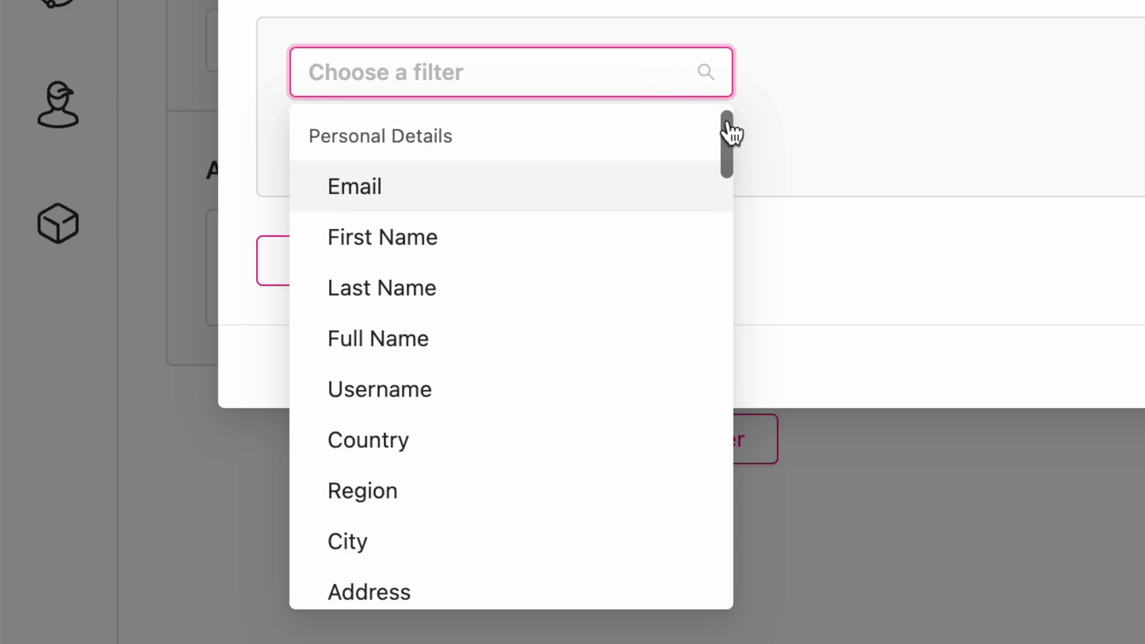
left_click_drag(734, 139, 728, 435)
left_click(454, 531)
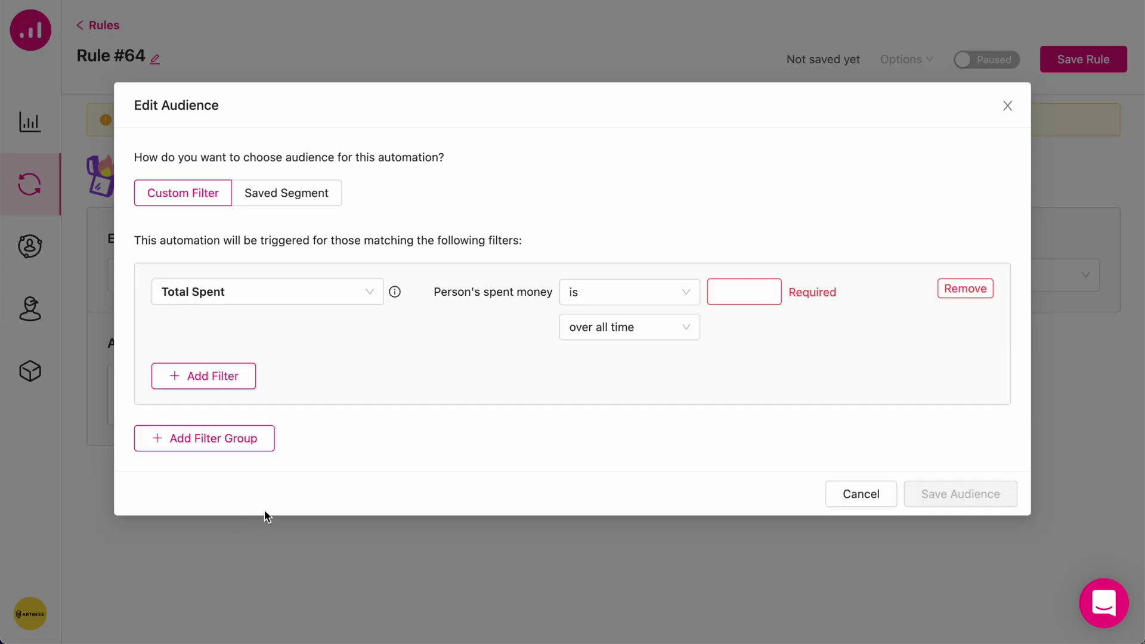
left_click(689, 301)
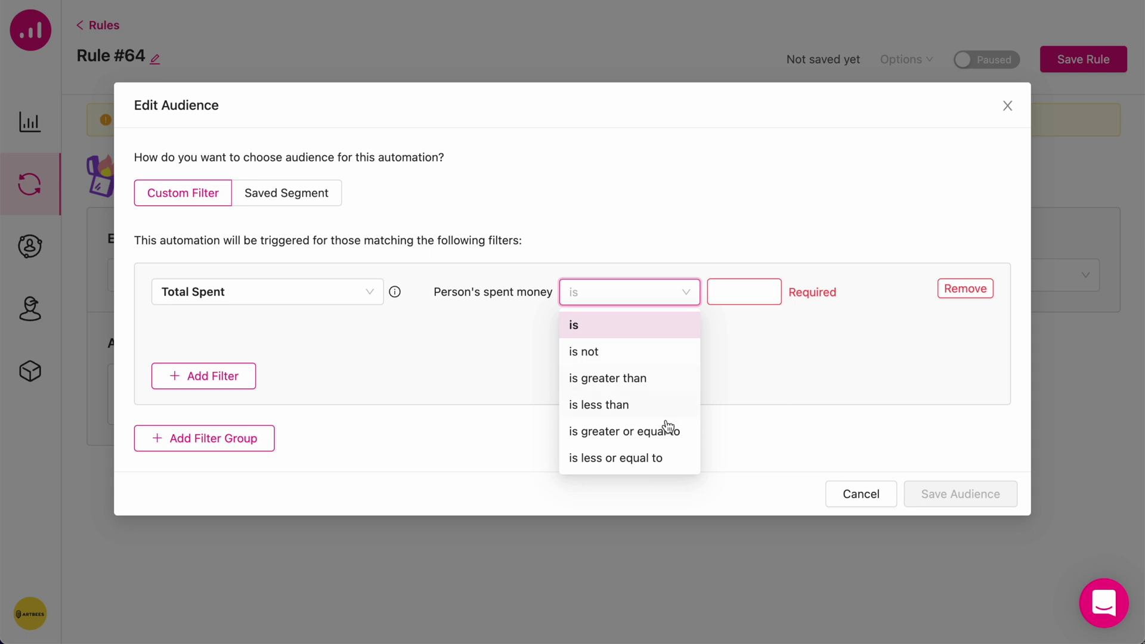
left_click(760, 285)
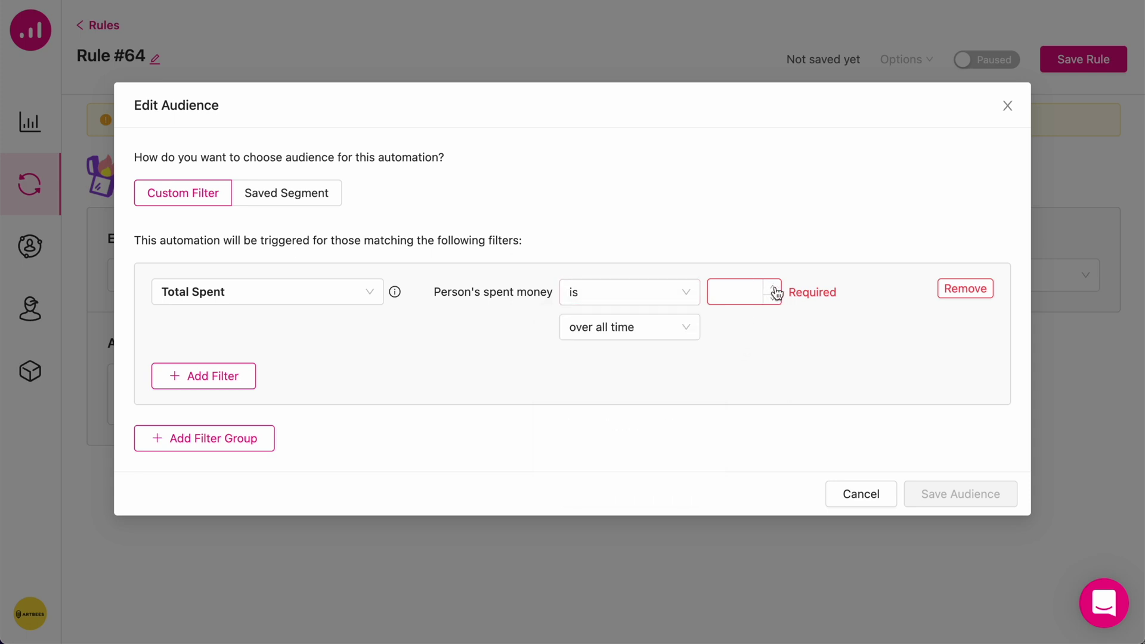
type("2")
left_click_drag(742, 290, 702, 290)
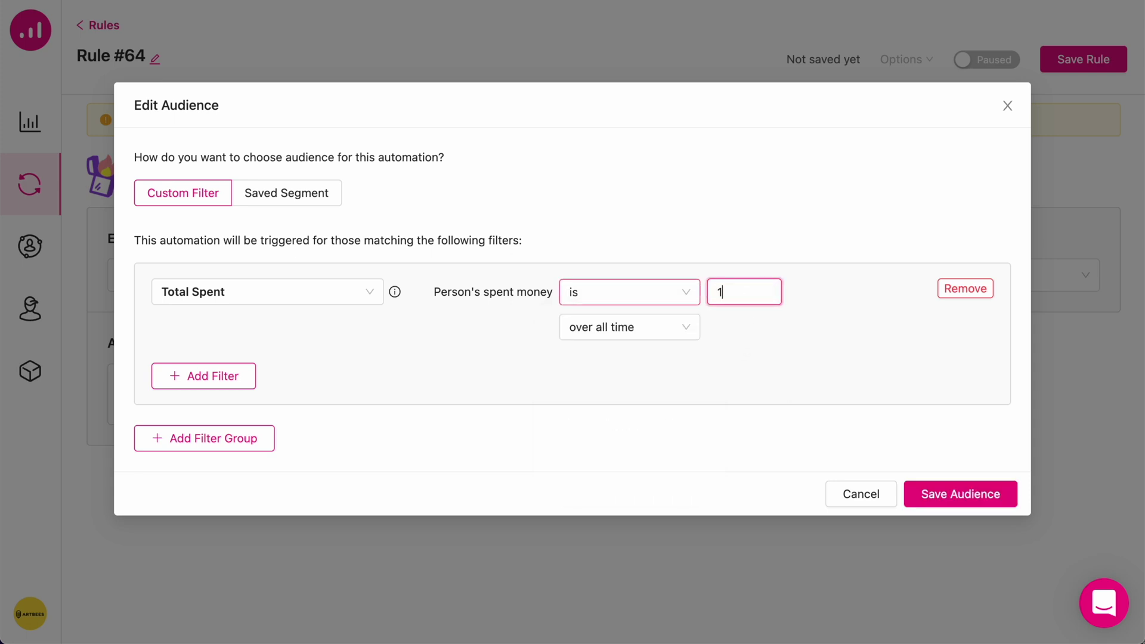
left_click(685, 334)
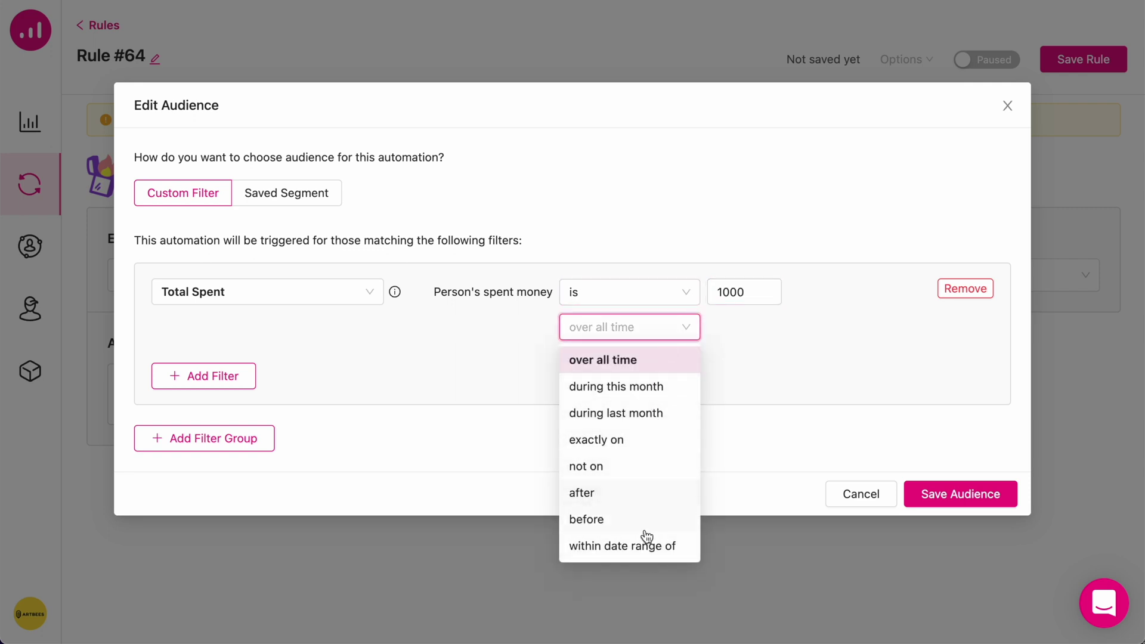
left_click(751, 363)
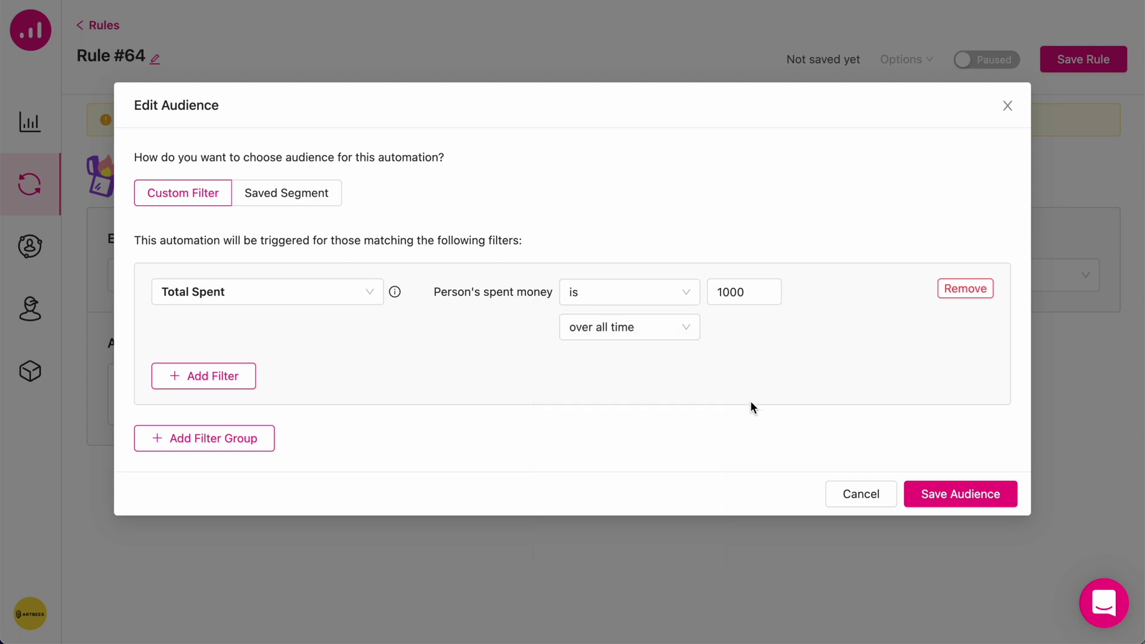
left_click(957, 500)
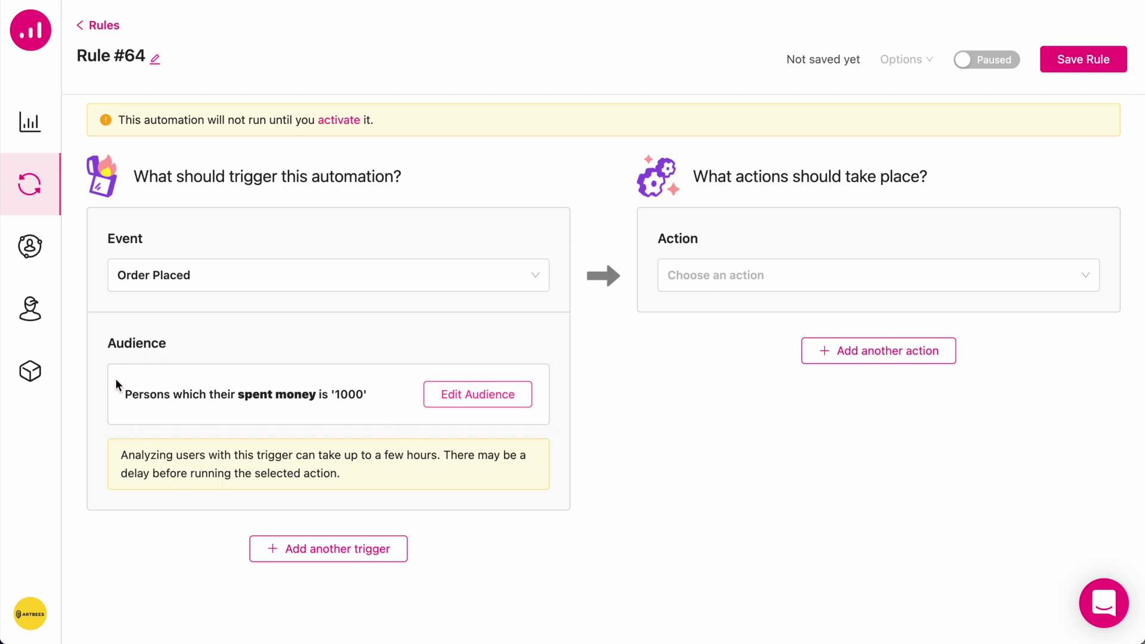
Step: Add a Send Email action with subject 'This goes best with {{LAST_PURCHASED_ITEMS}}!'
left_click(712, 275)
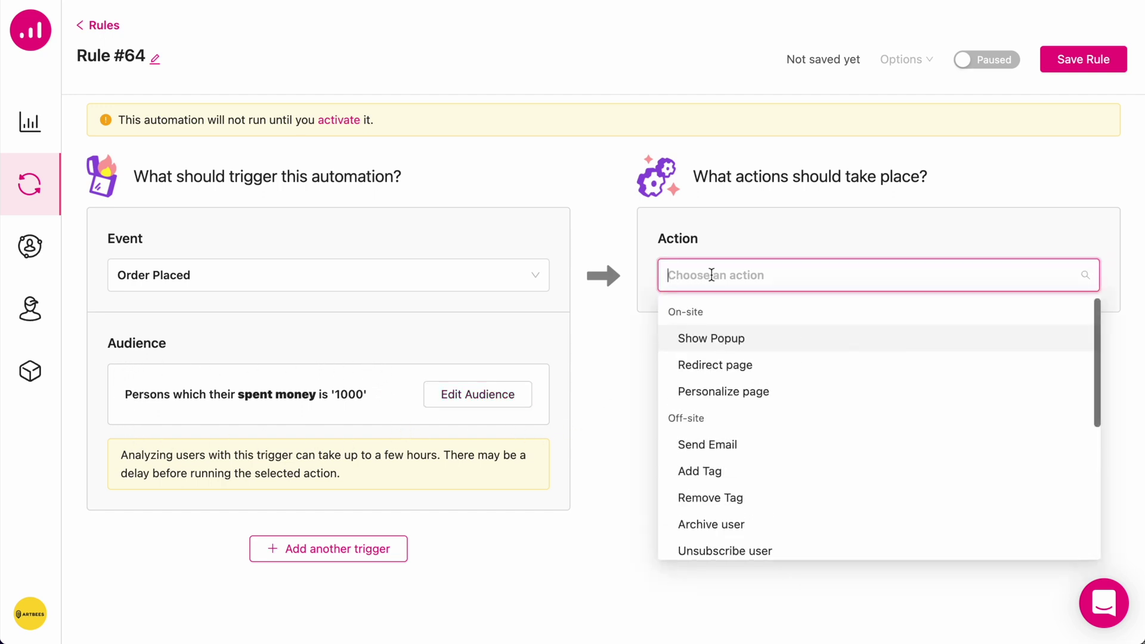
left_click(708, 445)
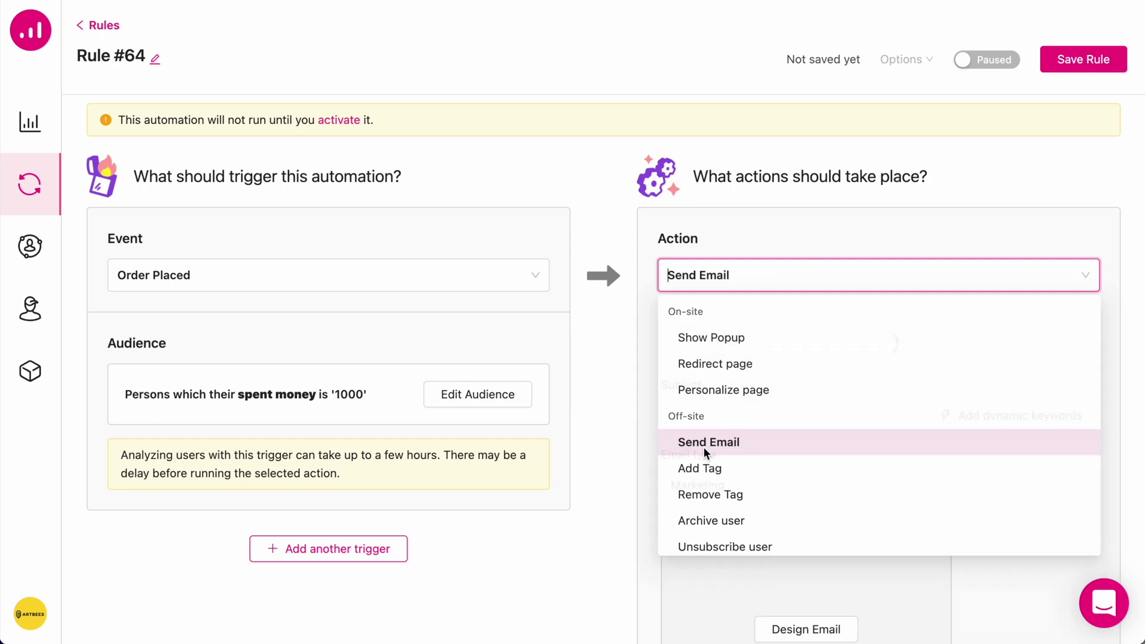
left_click(746, 491)
type("This ")
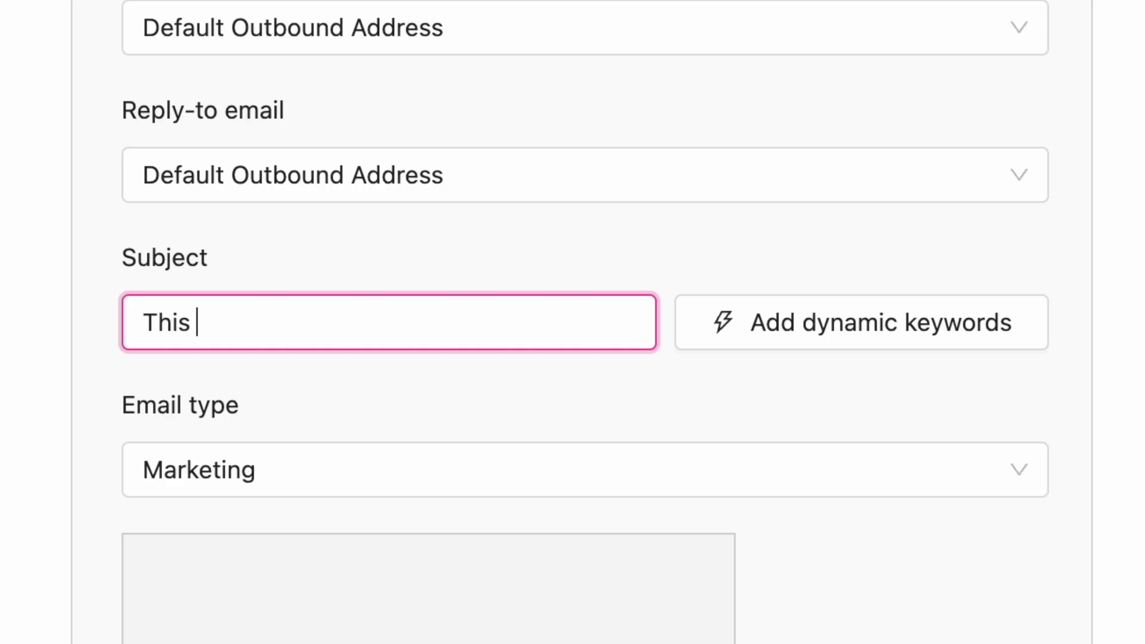
type("goes best with")
left_click(847, 323)
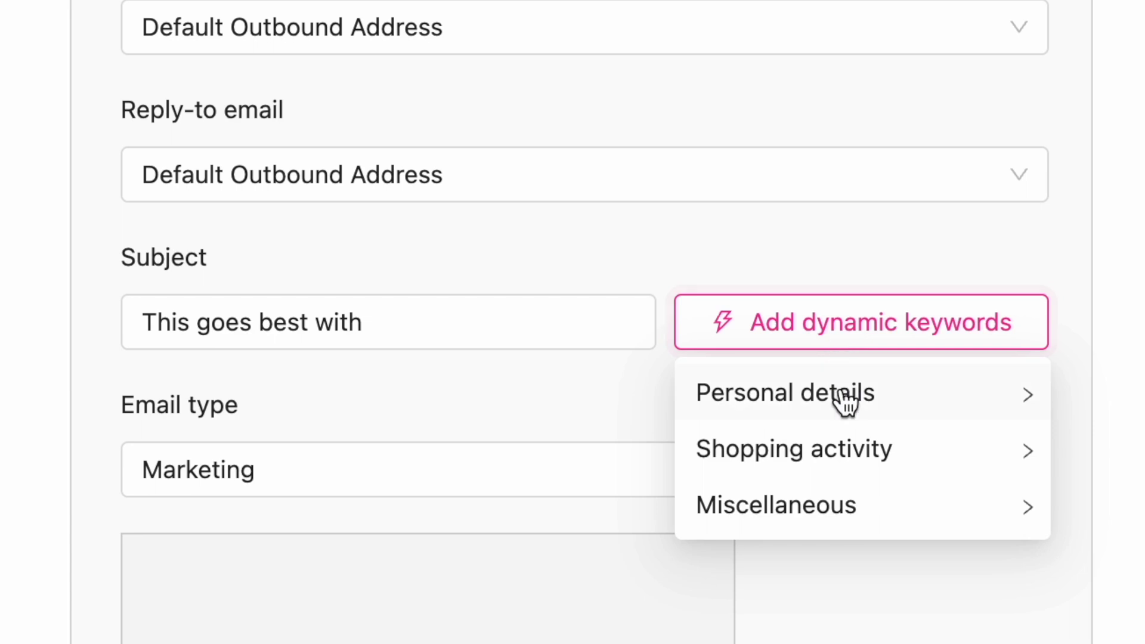
mouse_move(854, 477)
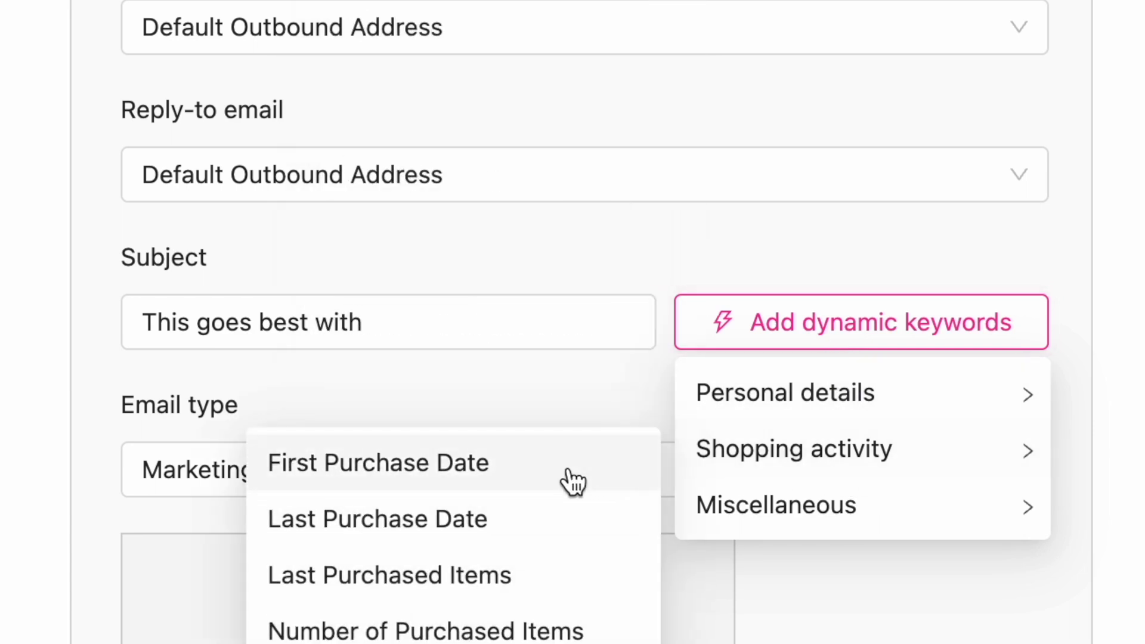
left_click(441, 588)
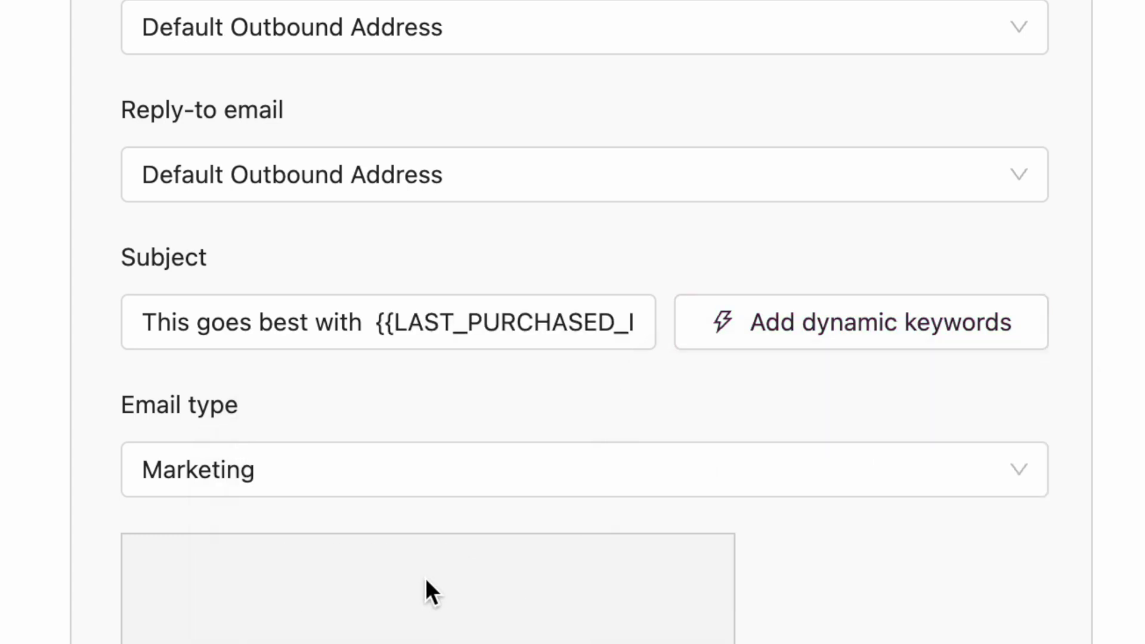
left_click(417, 348)
key("End")
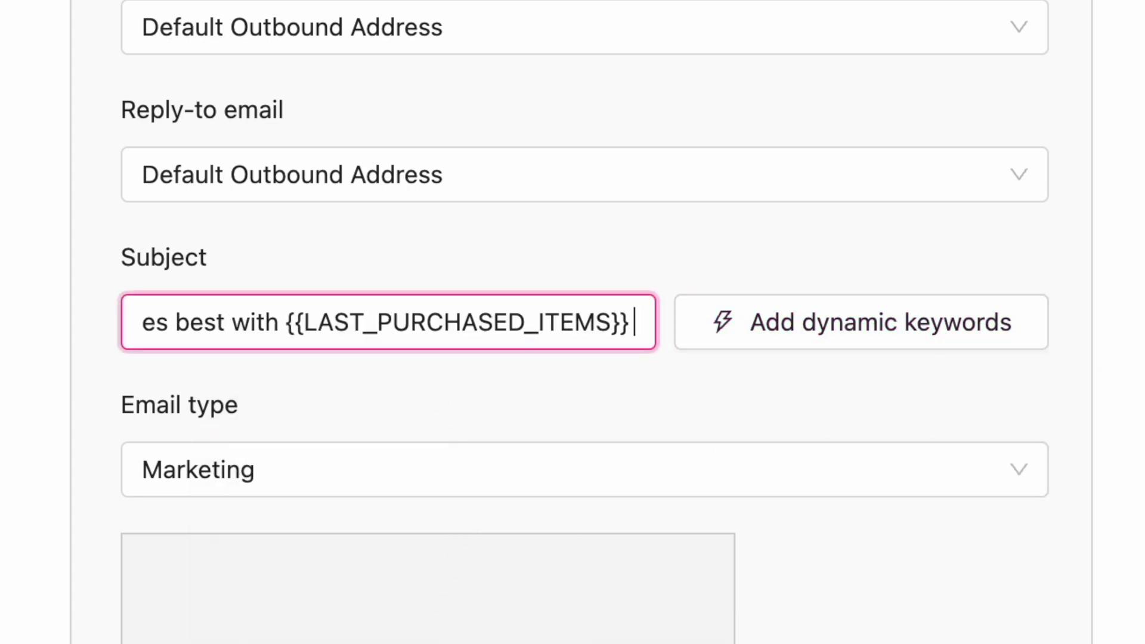
type("!")
key("Left")
key("BackSpace")
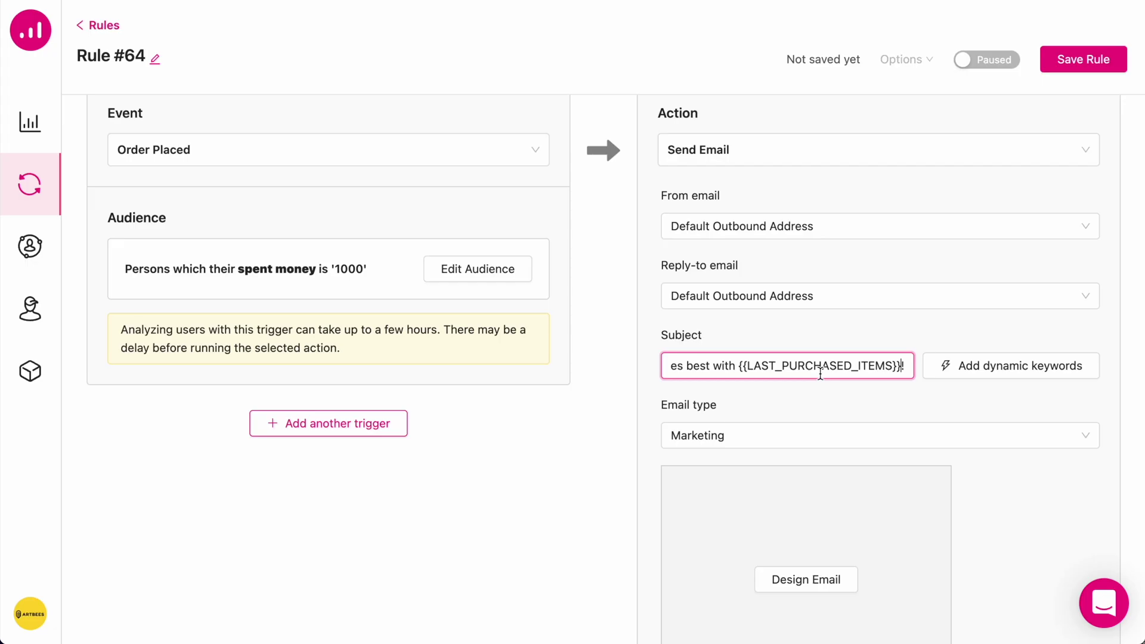
Step: Set the email type to Transactional
left_click(785, 442)
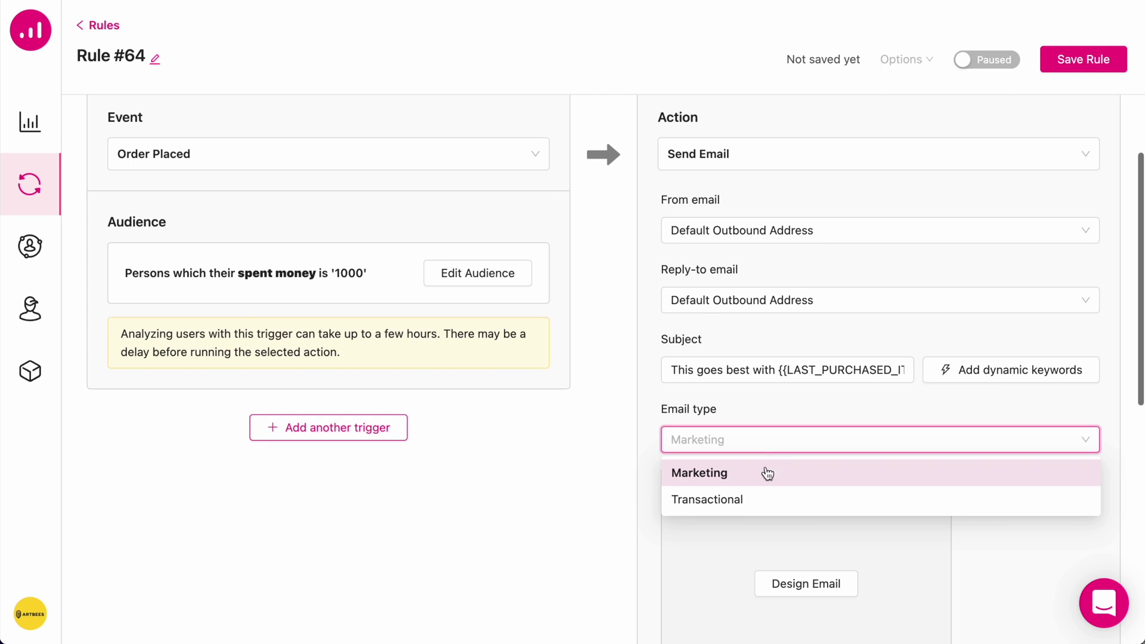
left_click(719, 501)
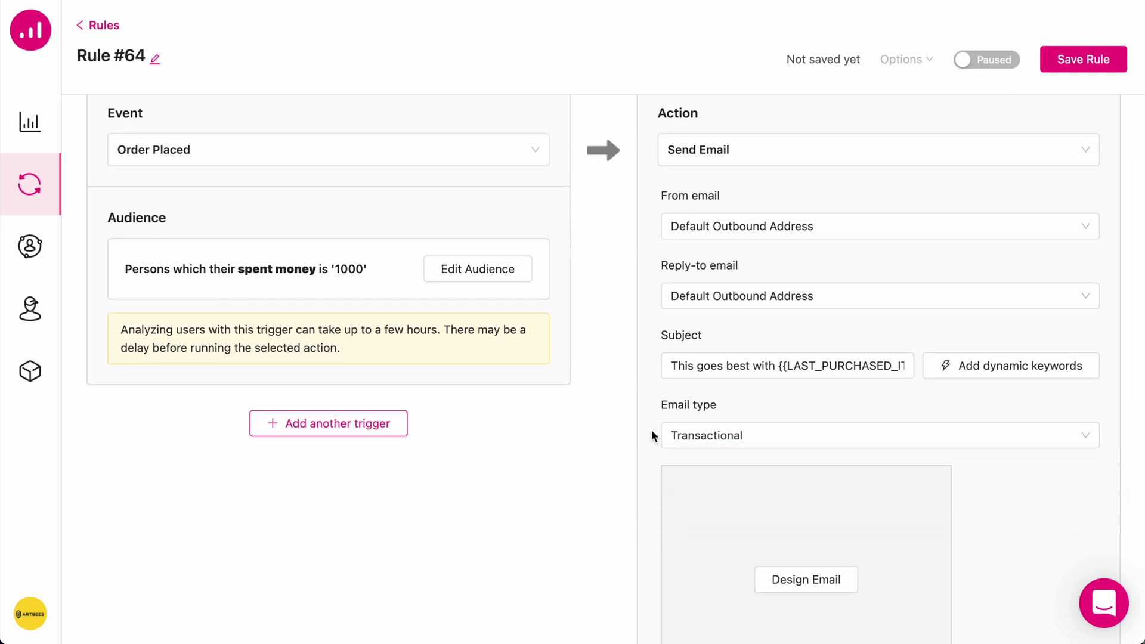
scroll(654, 435, "down", 3)
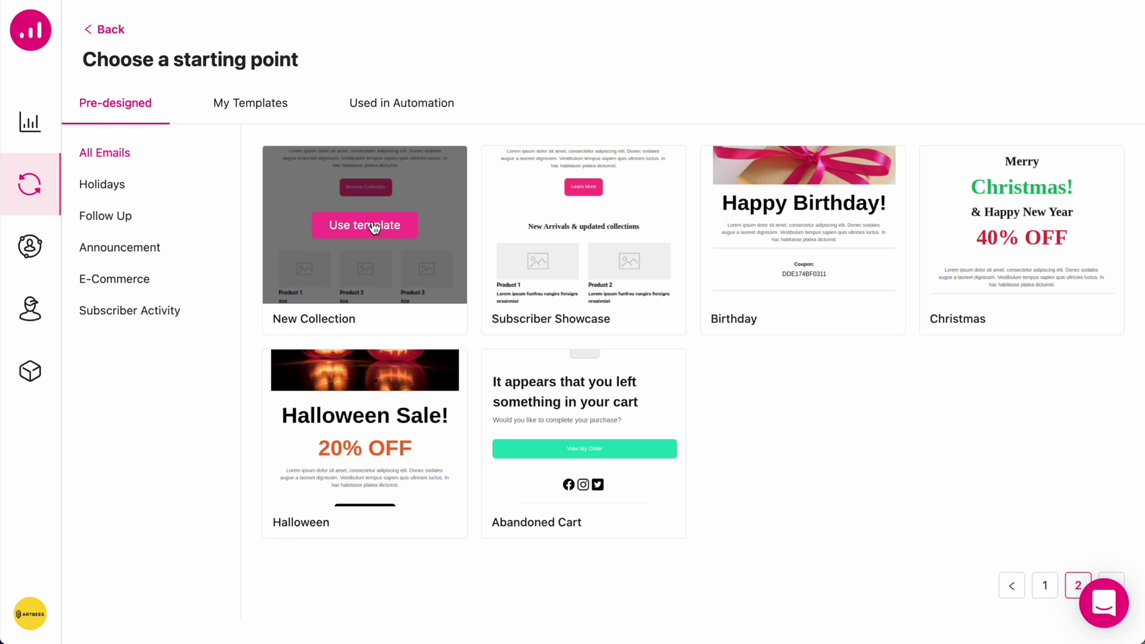
Step: Start from the New Collection template and delete the header photo and LOGO placeholder
left_click(373, 226)
scroll(381, 316, "down", 3)
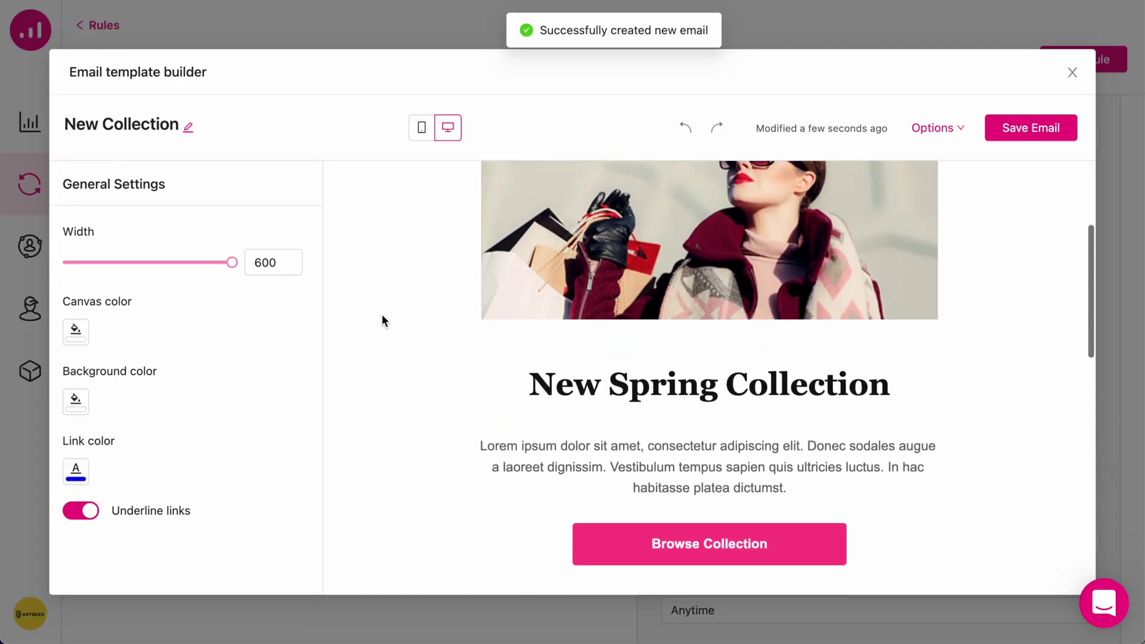
scroll(475, 302, "up", 3)
left_click(645, 295)
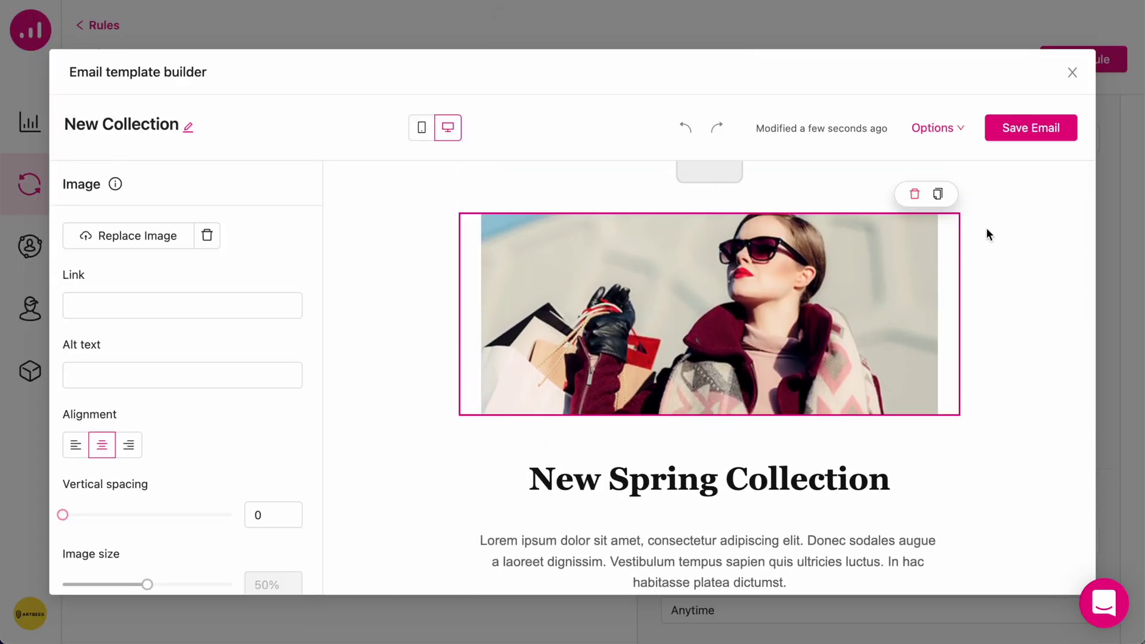
left_click(915, 194)
scroll(811, 217, "up", 2)
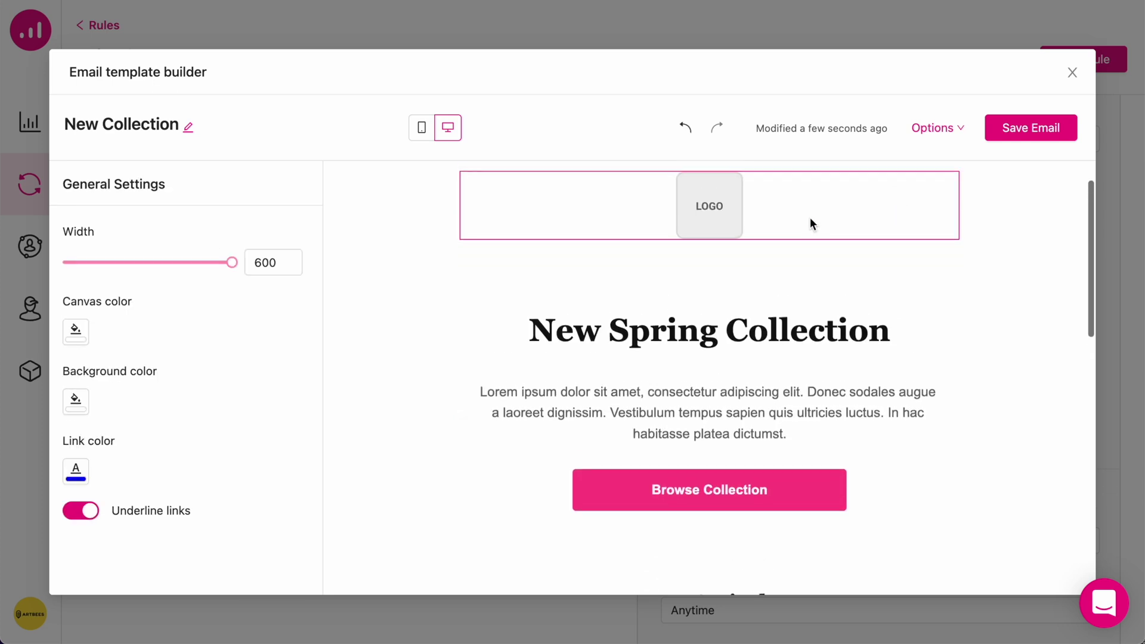
left_click(722, 210)
left_click(916, 197)
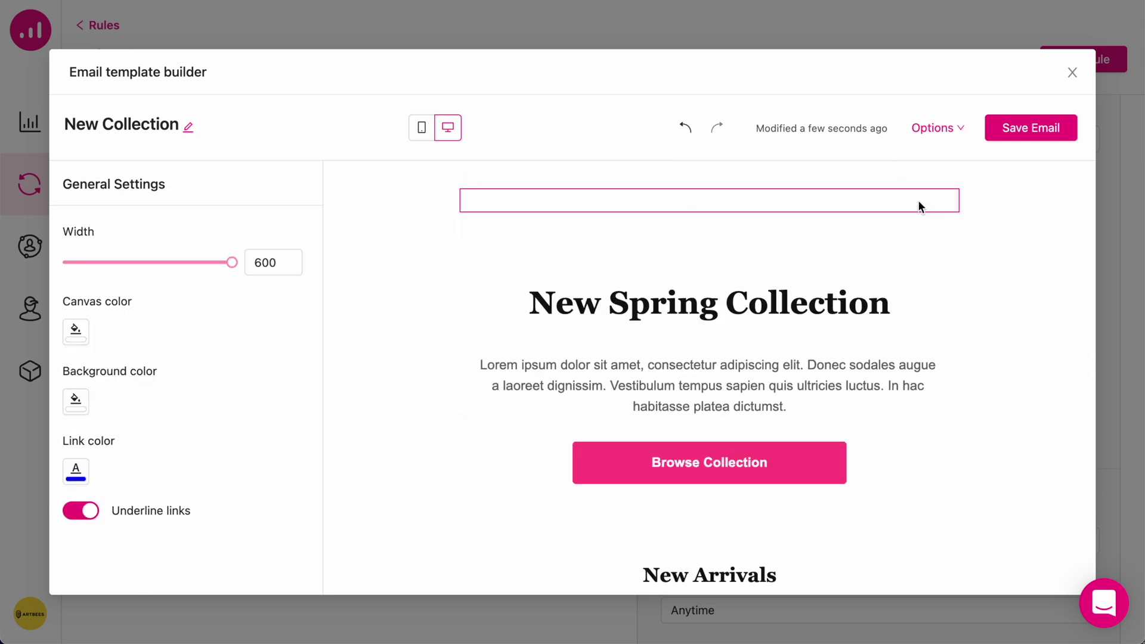
Step: Insert a recommended products block below the paragraph, filtered to products linked to the last order
left_click(725, 339)
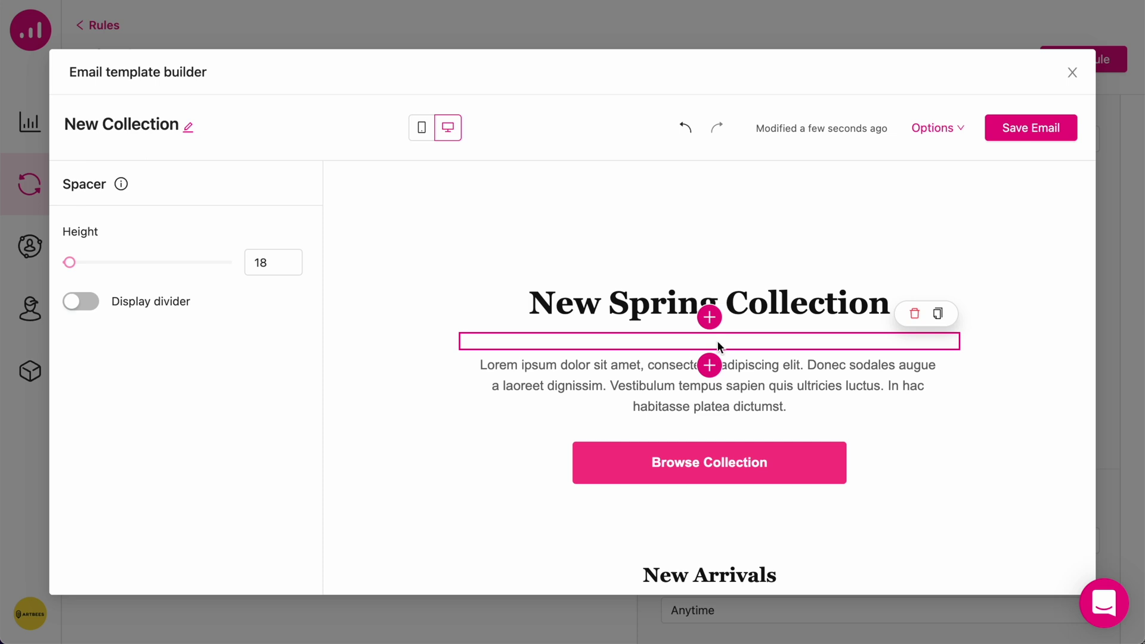
left_click(725, 415)
left_click(715, 437)
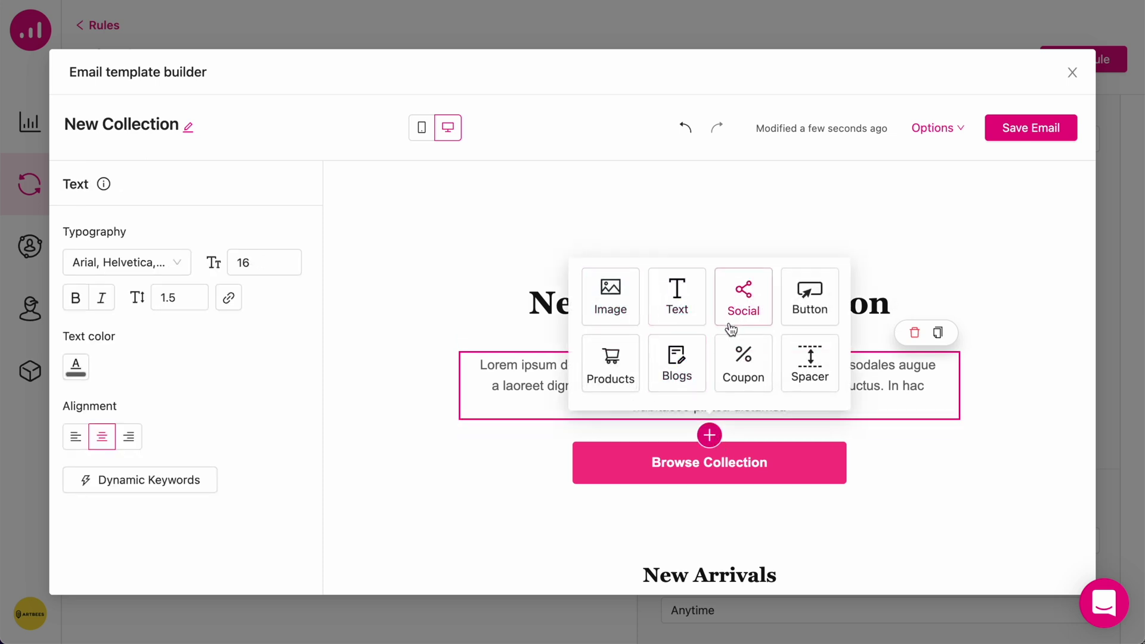
left_click(606, 376)
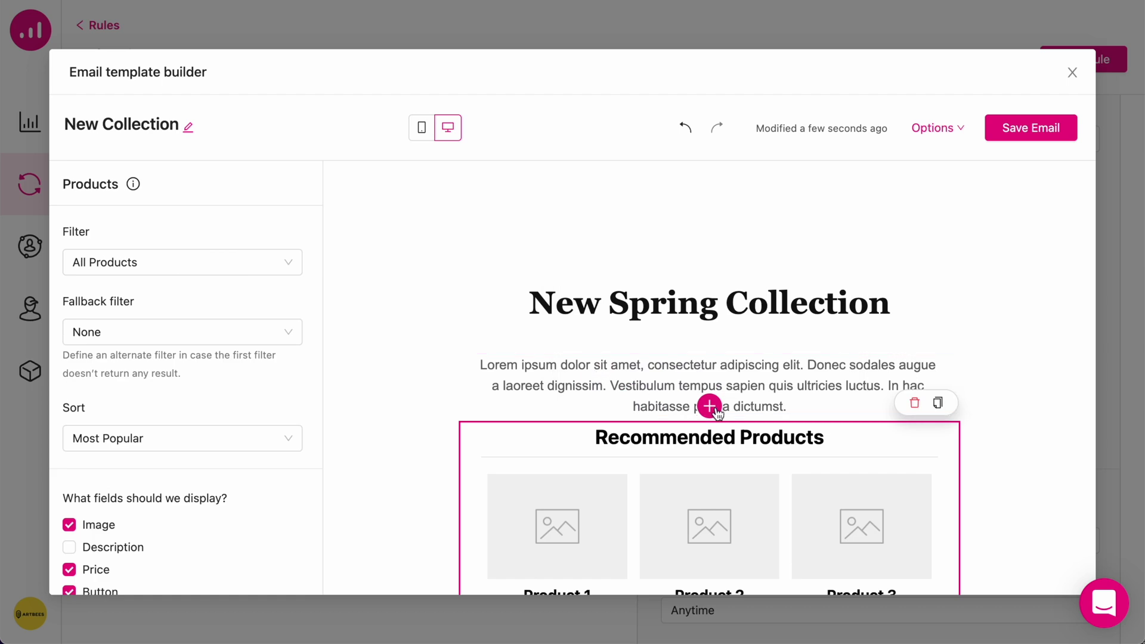
scroll(758, 373, "down", 3)
scroll(775, 369, "down", 1)
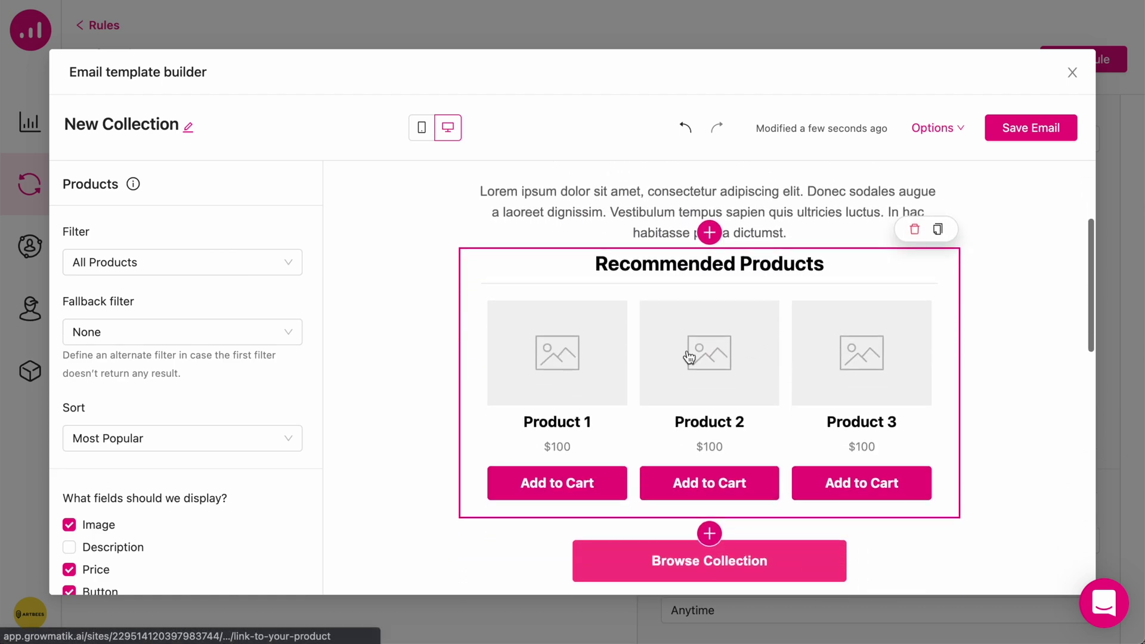
left_click(190, 261)
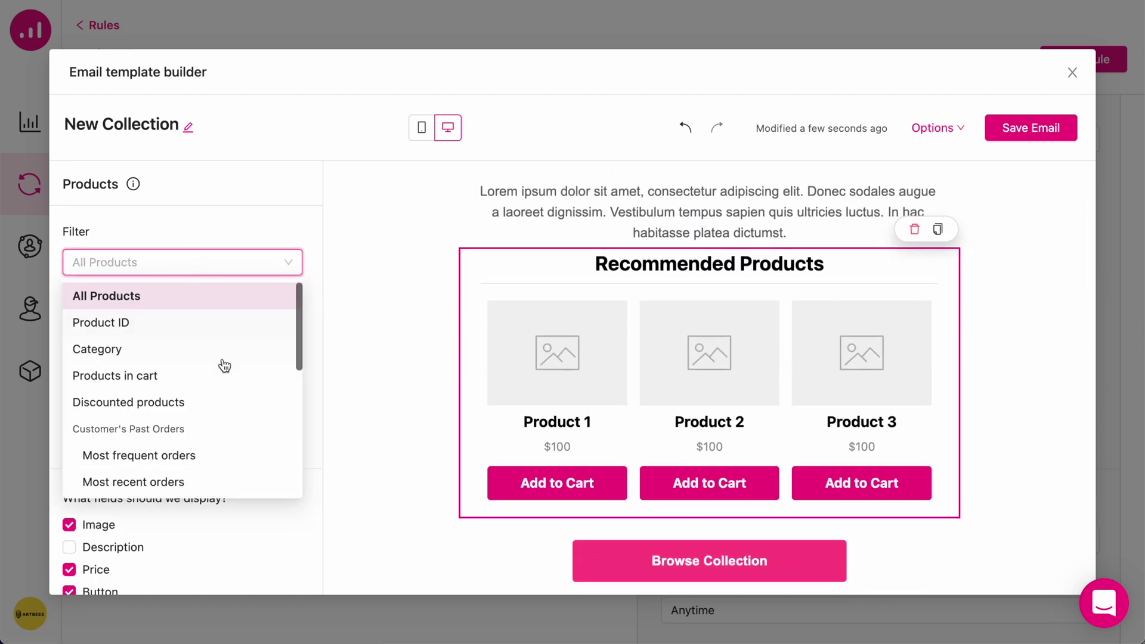
scroll(225, 366, "down", 5)
scroll(222, 364, "up", 1)
scroll(223, 369, "down", 3)
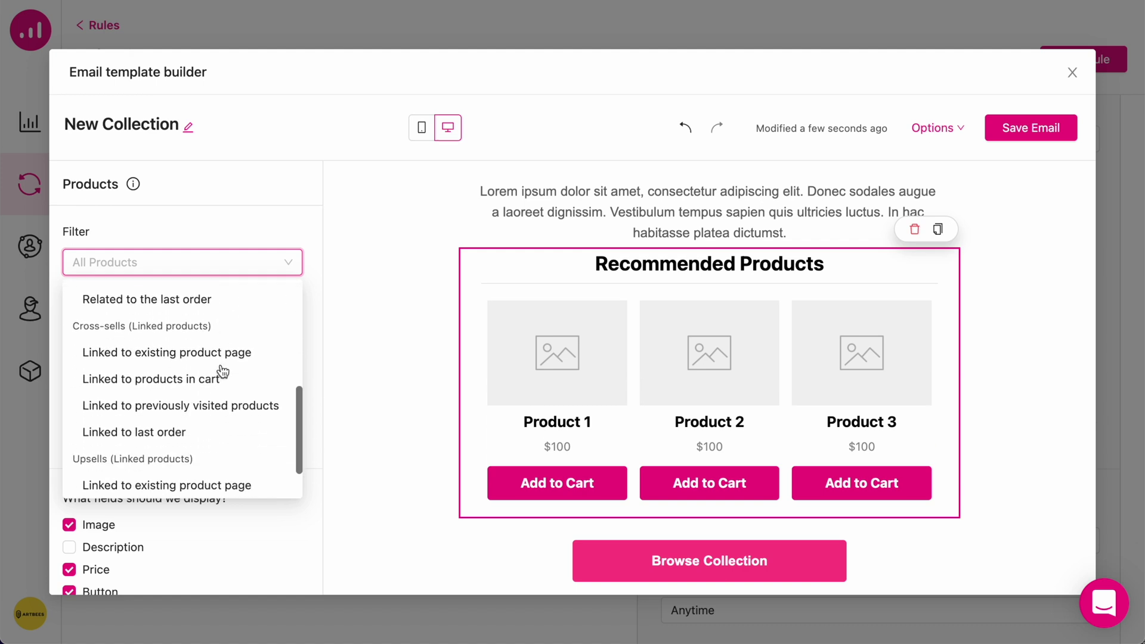
scroll(221, 371, "down", 1)
scroll(211, 391, "down", 1)
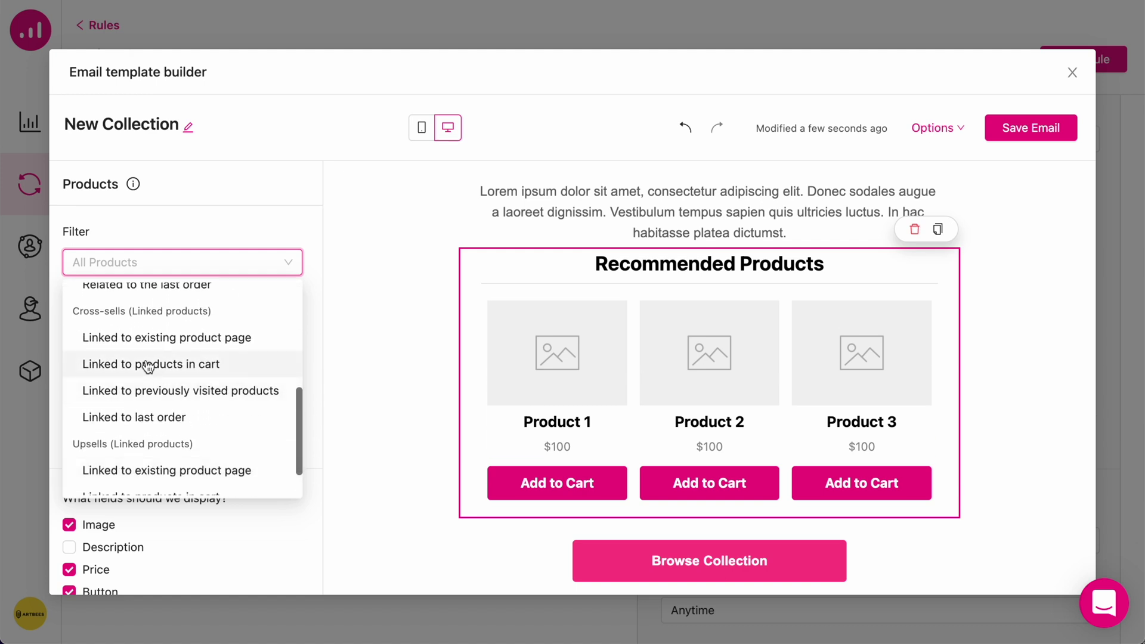
left_click(153, 417)
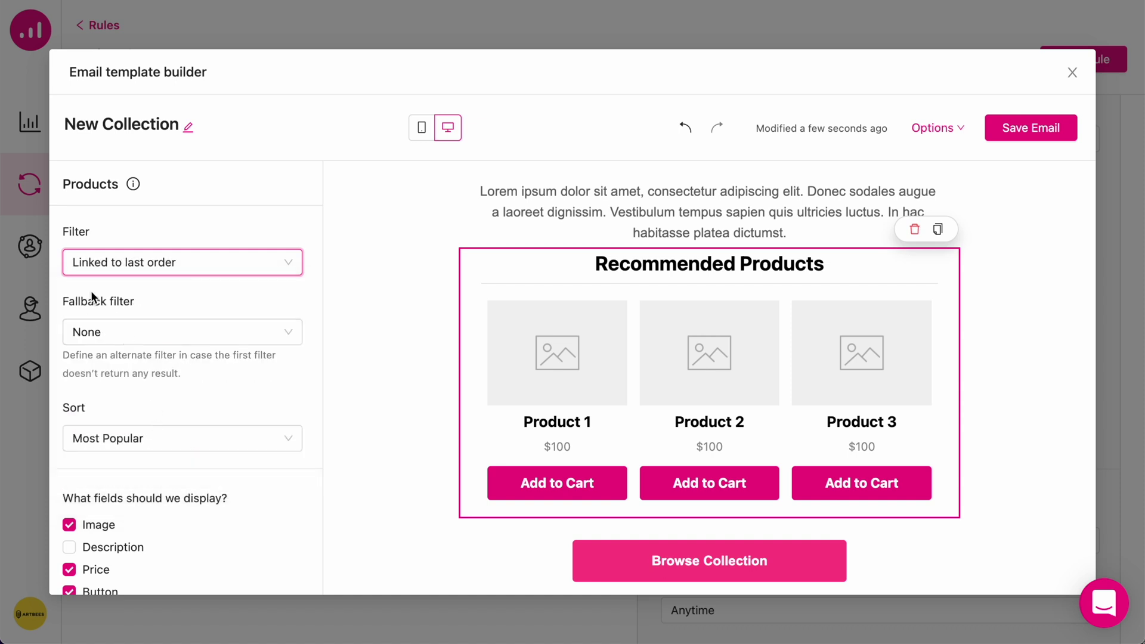
Step: Add a spacer below the paragraph and shrink its height from 40 to 13
left_click(820, 222)
left_click(709, 262)
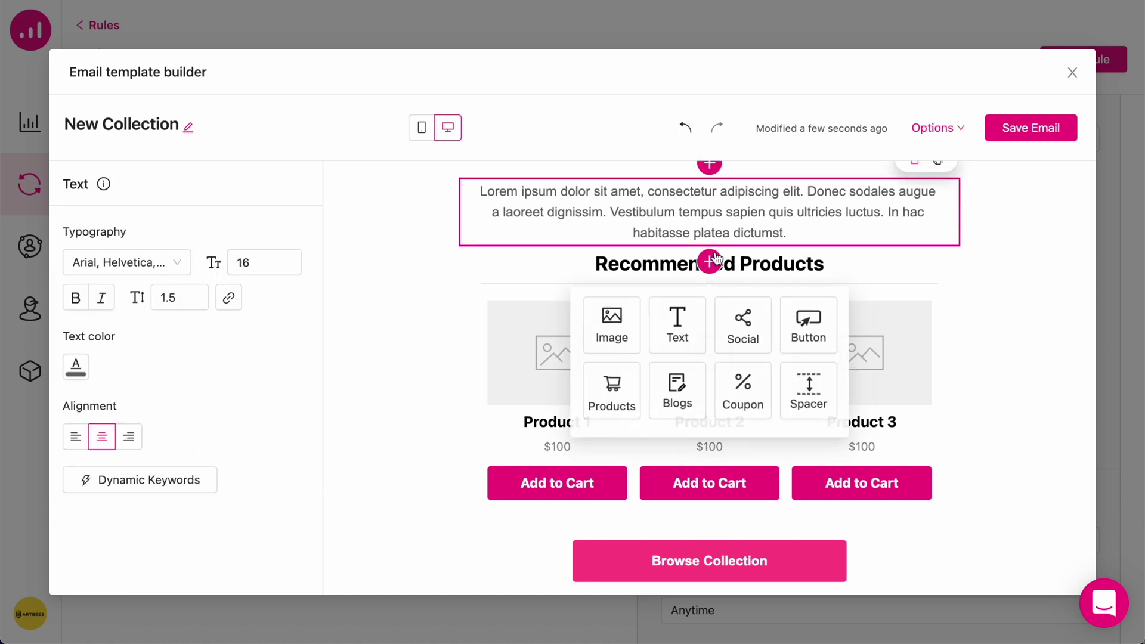
left_click(796, 393)
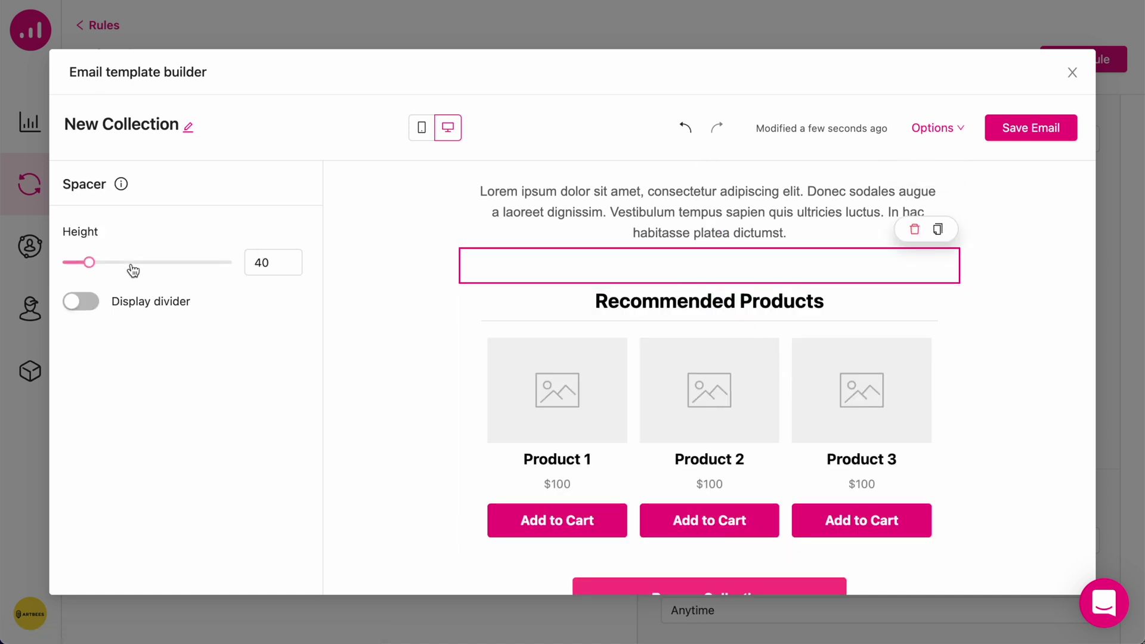
left_click_drag(89, 267, 68, 270)
left_click(394, 339)
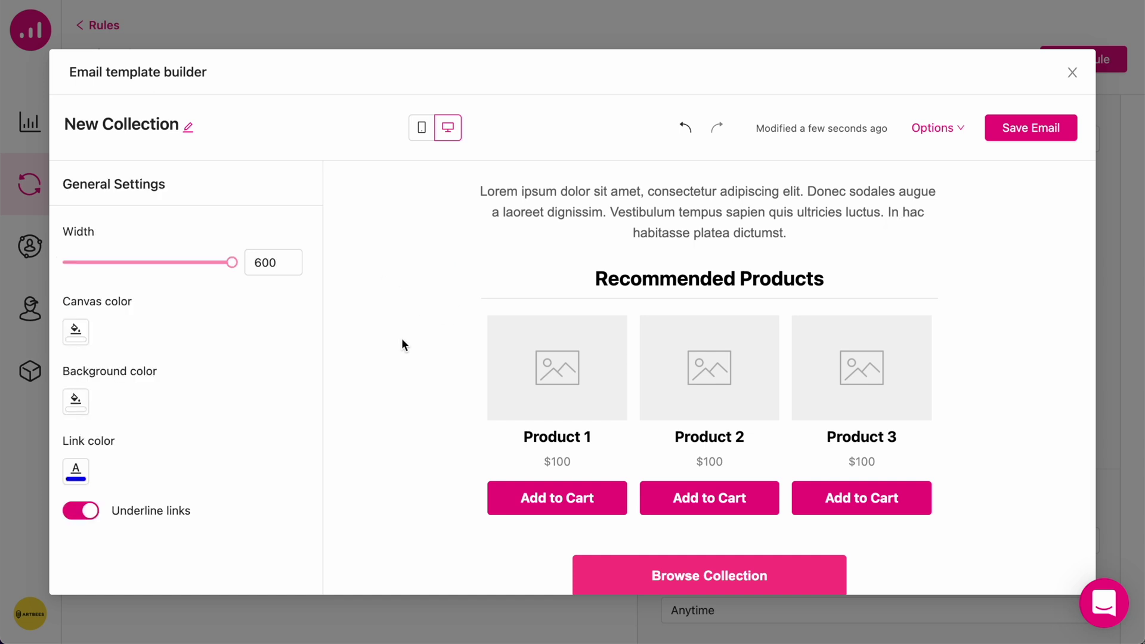
Step: Restyle the Browse Collection button with an orange background, adjusted text size and 0 border width
scroll(402, 338, "down", 3)
left_click(765, 487)
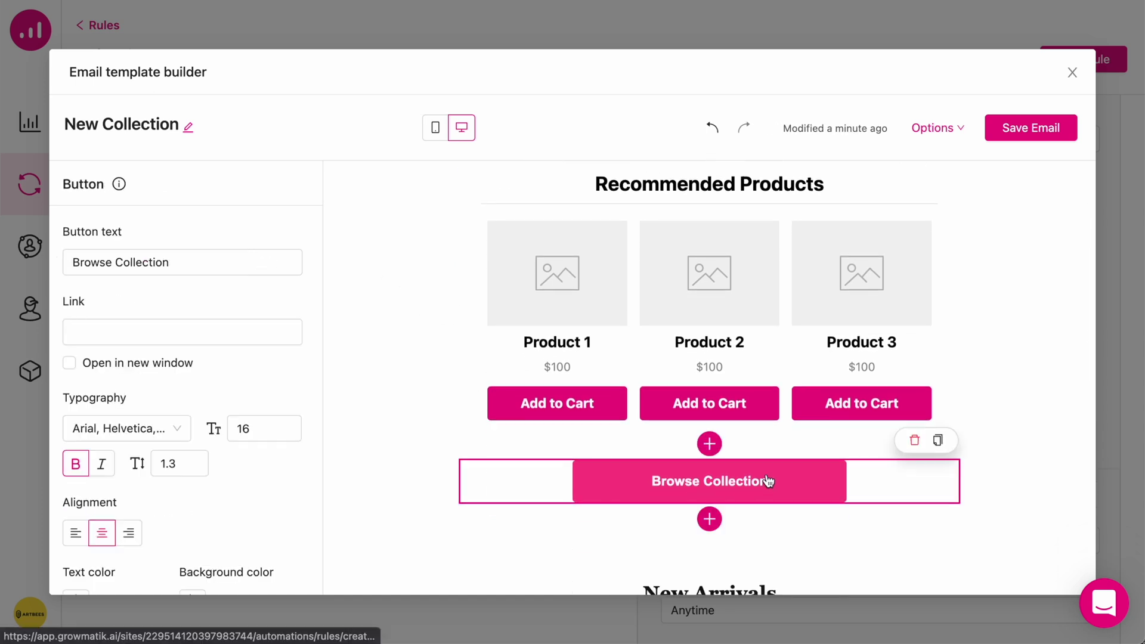
left_click(295, 425)
left_click(296, 434)
scroll(191, 453, "down", 2)
left_click(192, 523)
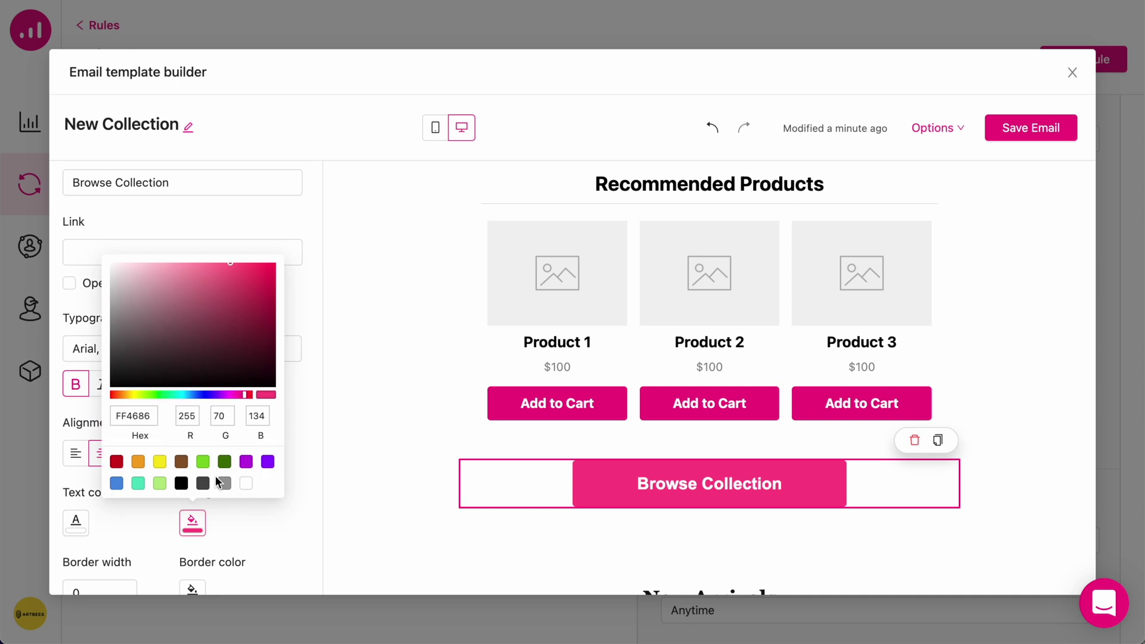
left_click(181, 461)
left_click(138, 461)
left_click(184, 517)
scroll(159, 535, "down", 2)
left_click(127, 513)
type("5")
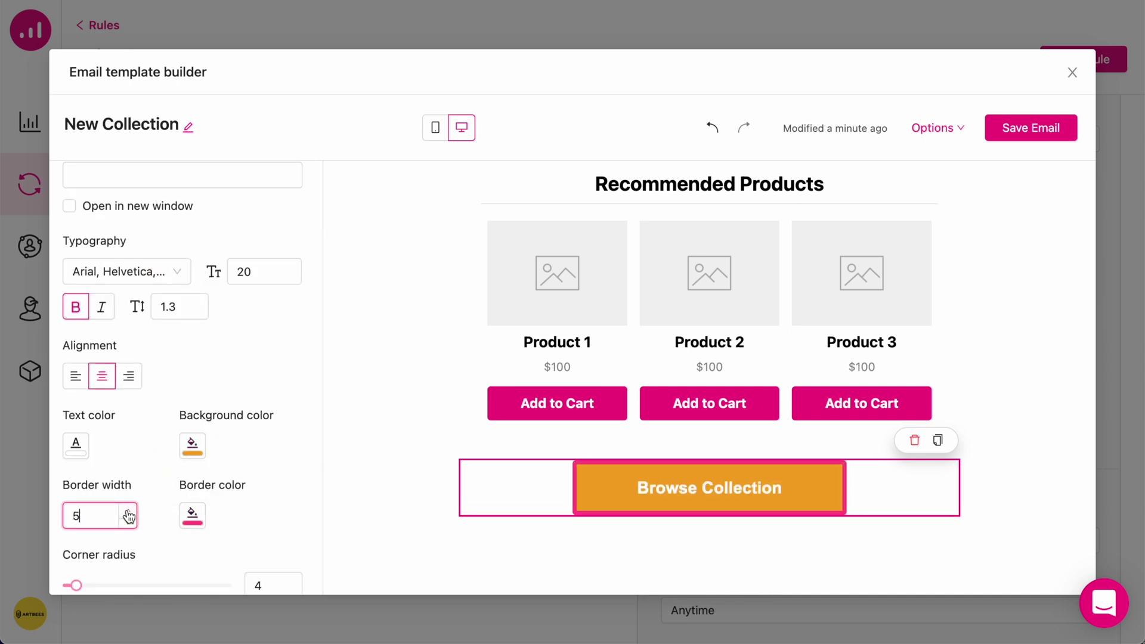
key("BackSpace")
type("0")
Step: Hide product images, show six products in the Recommended Products block, and save the email
scroll(149, 322, "up", 4)
scroll(149, 322, "down", 1)
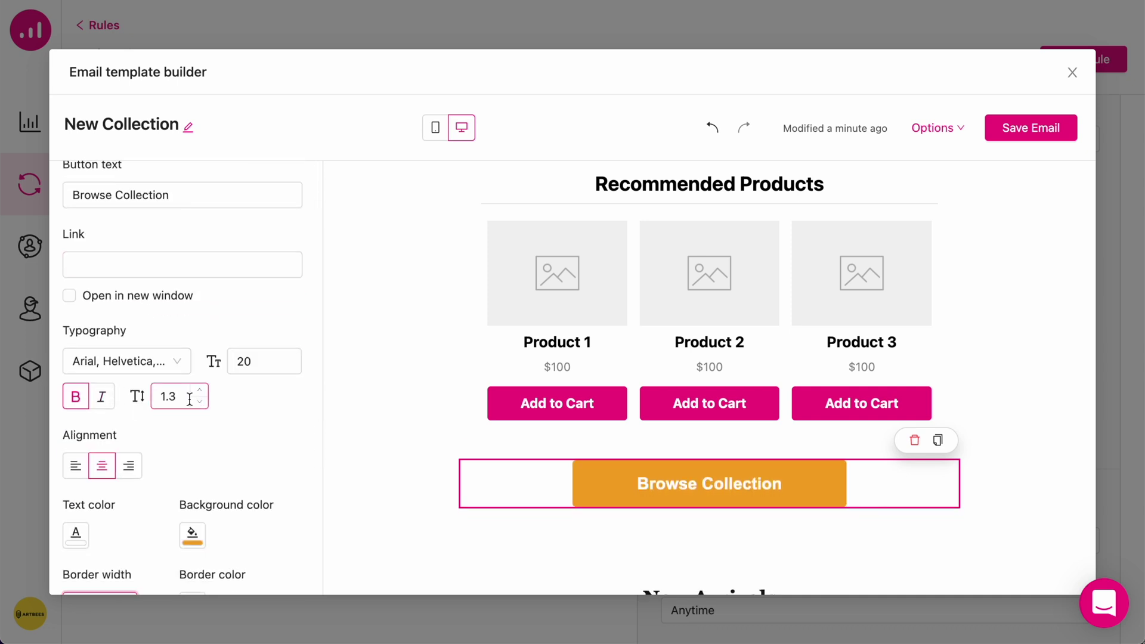
left_click(614, 322)
left_click(70, 476)
left_click(70, 542)
left_click(69, 542)
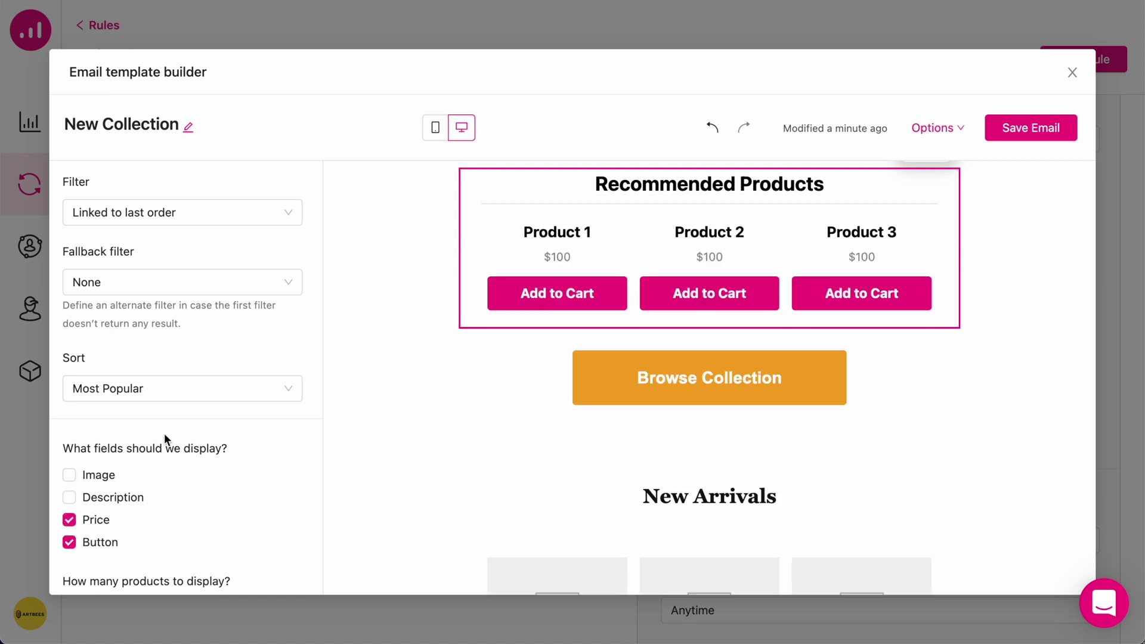
scroll(163, 439, "down", 3)
left_click(132, 423)
left_click(131, 424)
left_click(130, 424)
scroll(167, 427, "down", 3)
mouse_move(71, 402)
left_mouse_down()
mouse_move(112, 404)
mouse_move(79, 403)
left_mouse_up()
scroll(125, 486, "down", 1)
scroll(648, 388, "up", 2)
scroll(648, 388, "up", 1)
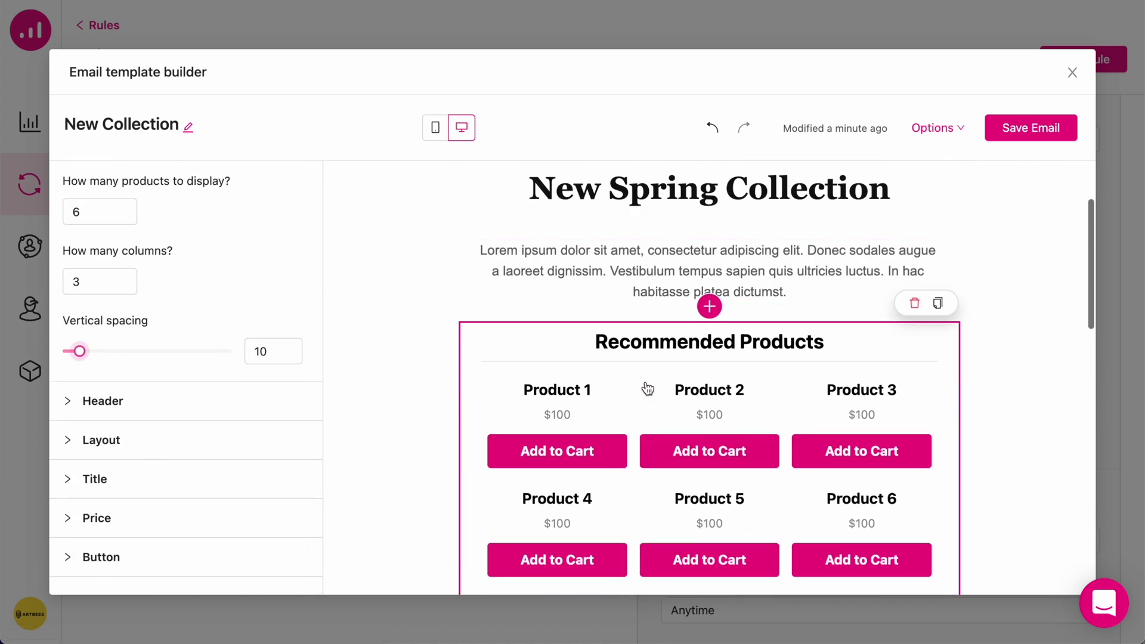
left_click(1038, 132)
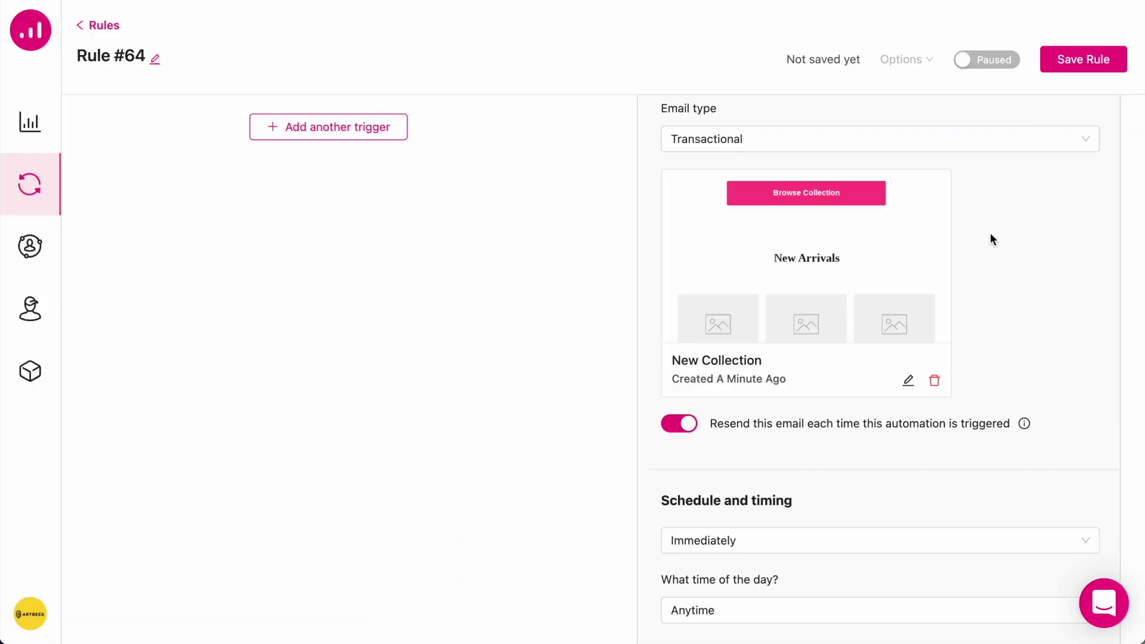
Step: Leave the email's Schedule and timing set to send Immediately
scroll(997, 234, "down", 5)
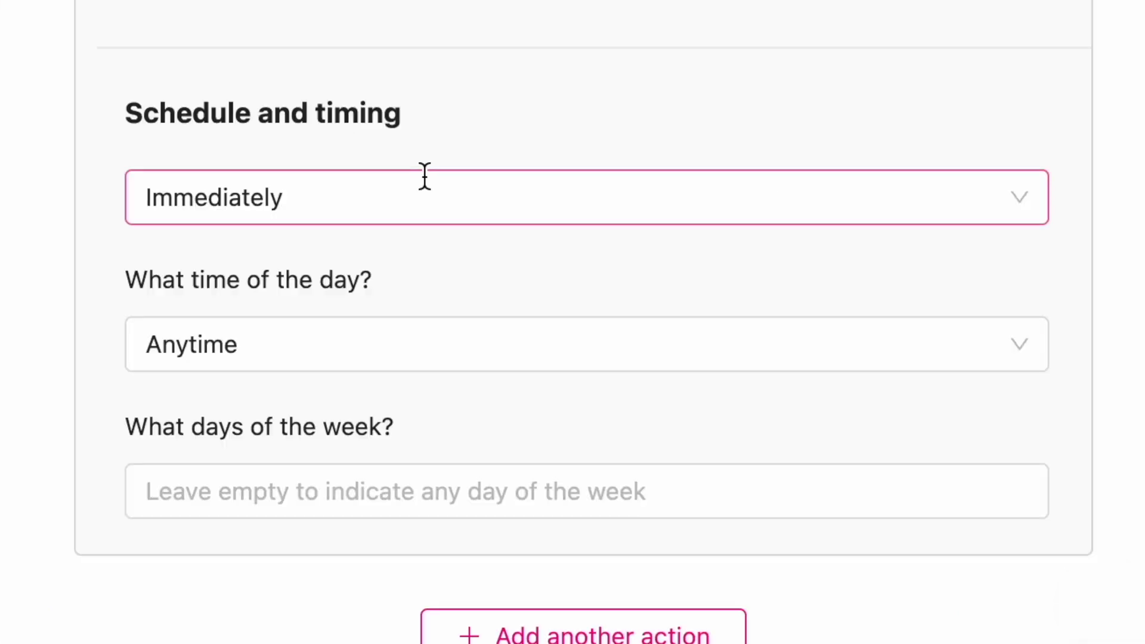
left_click(369, 193)
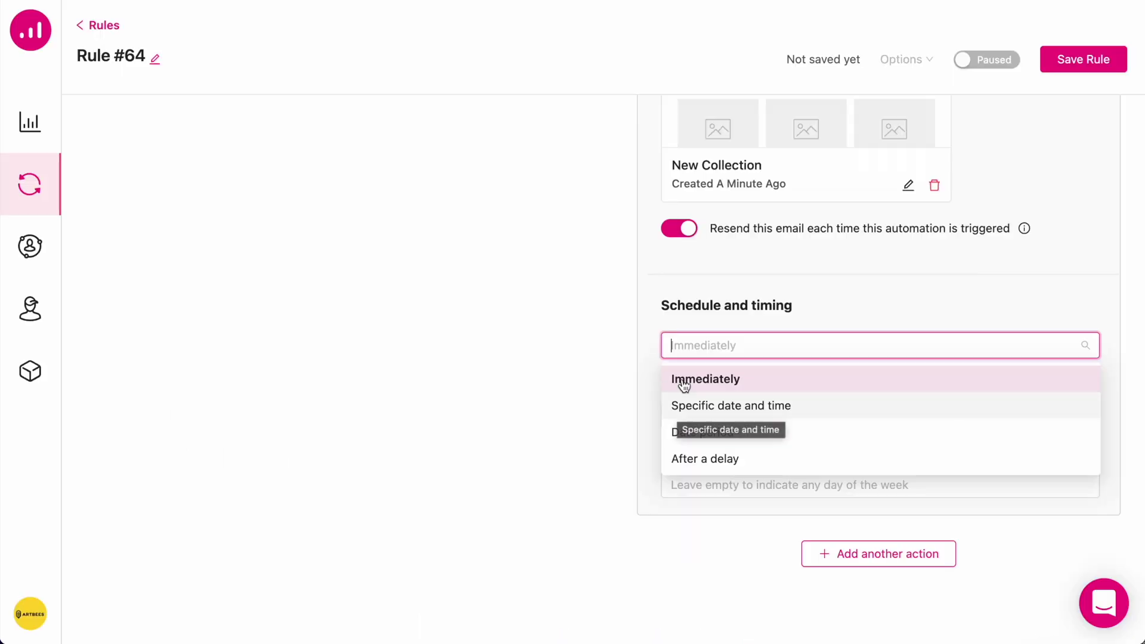
left_click(643, 338)
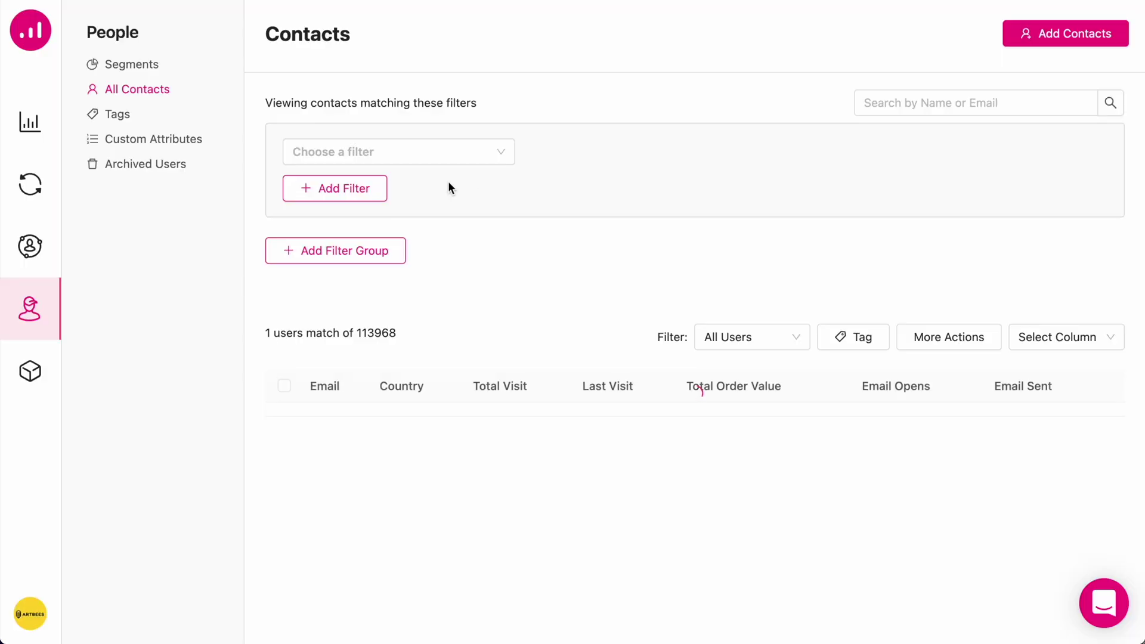
Step: Filter contacts by Visit Date, first visit exactly 2022-04-01
left_click(446, 151)
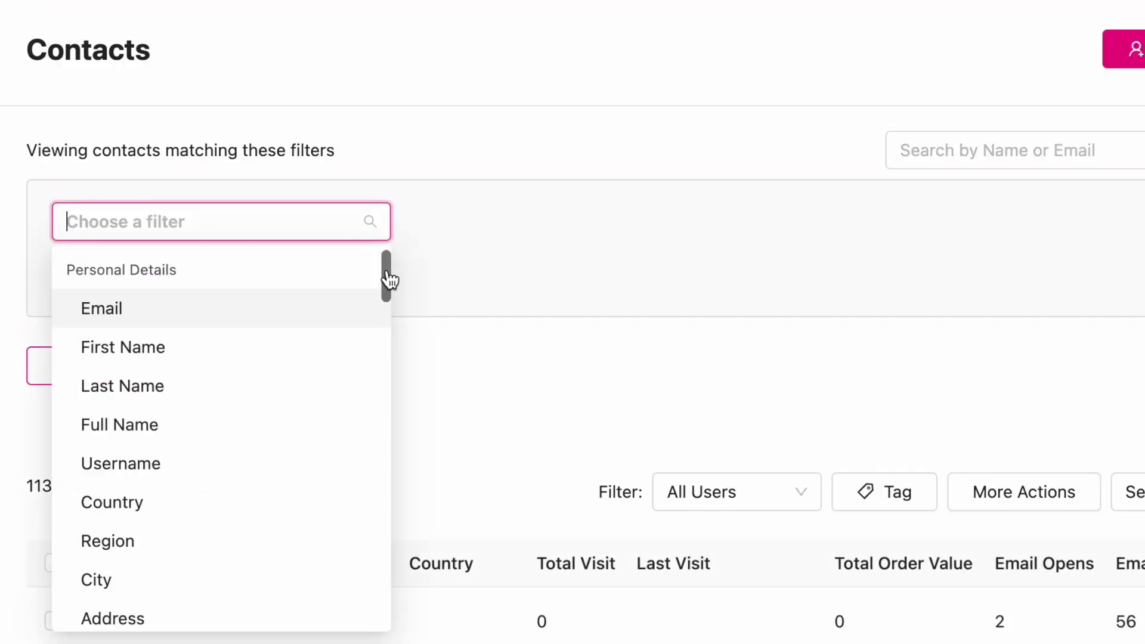
left_click_drag(388, 278, 382, 461)
left_click(309, 494)
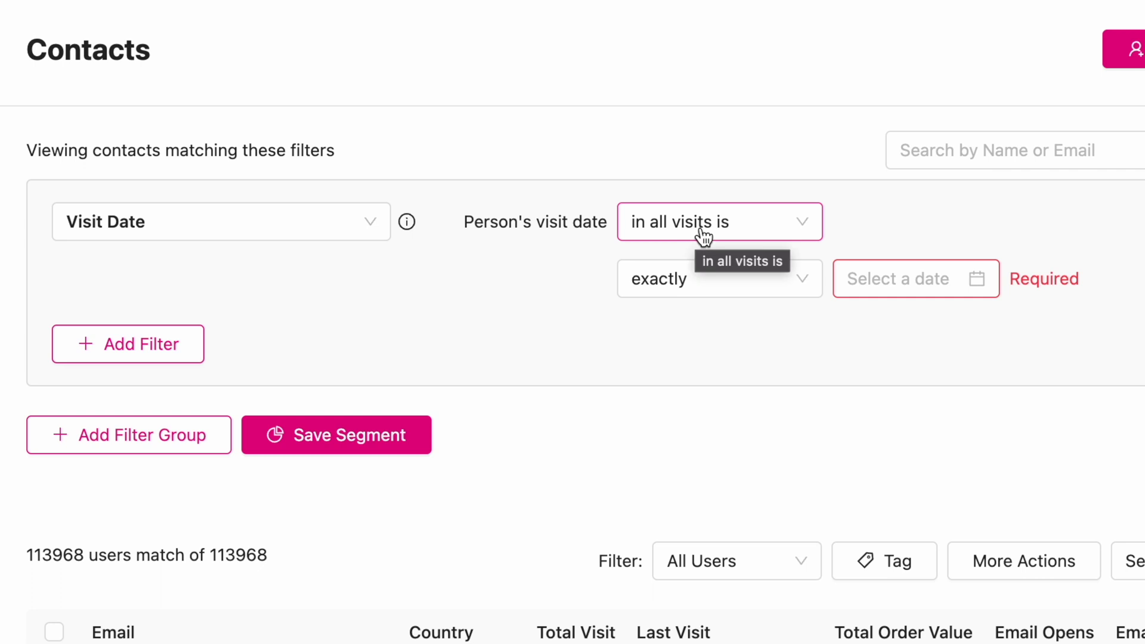
left_click(784, 231)
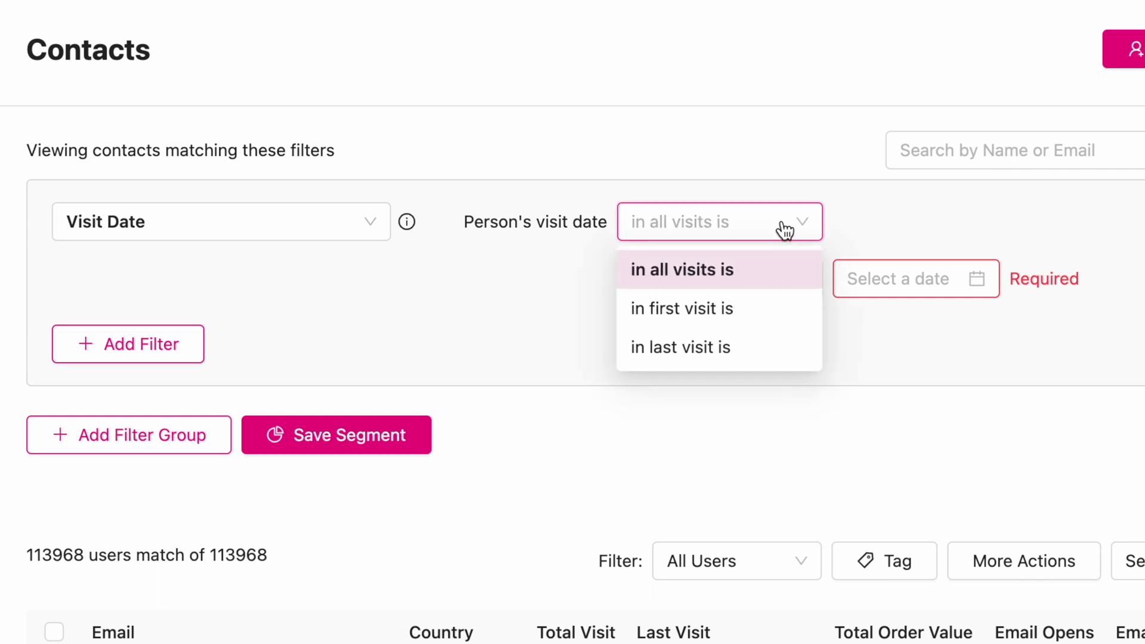
left_click(689, 319)
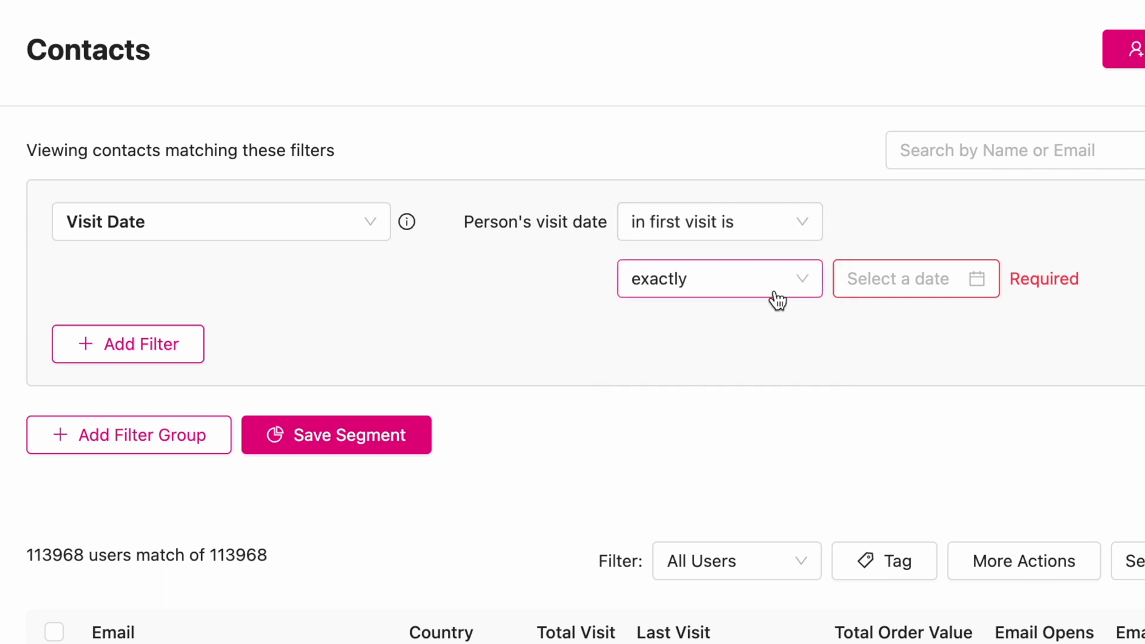
left_click(969, 277)
left_click(1091, 418)
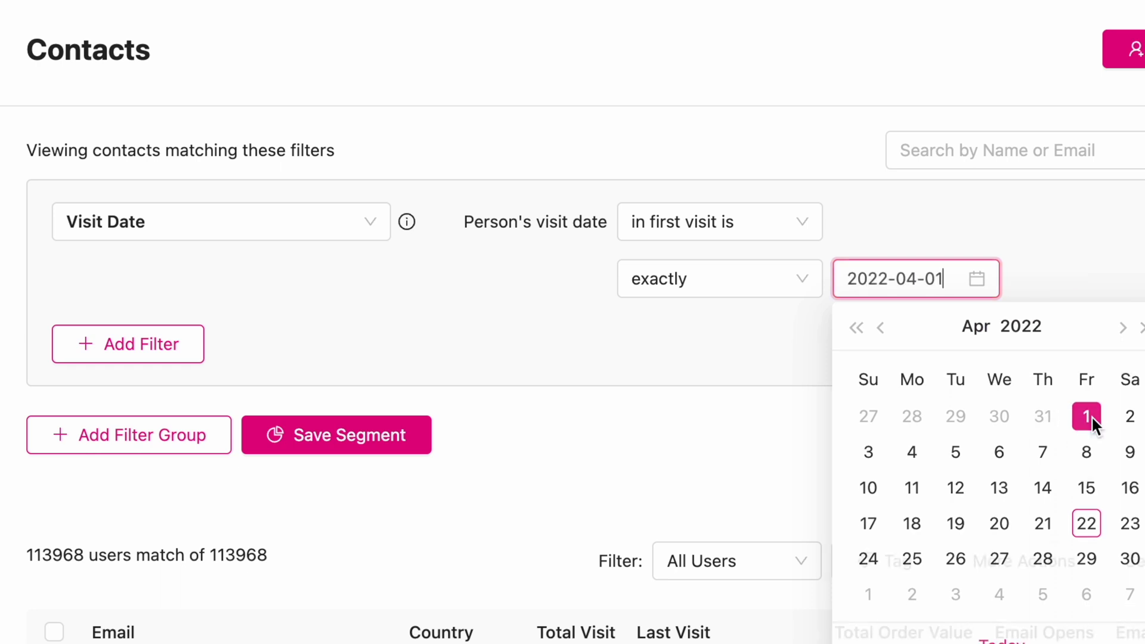
Step: Add a second filter for Signup Date exactly 2022-04-04
left_click(325, 238)
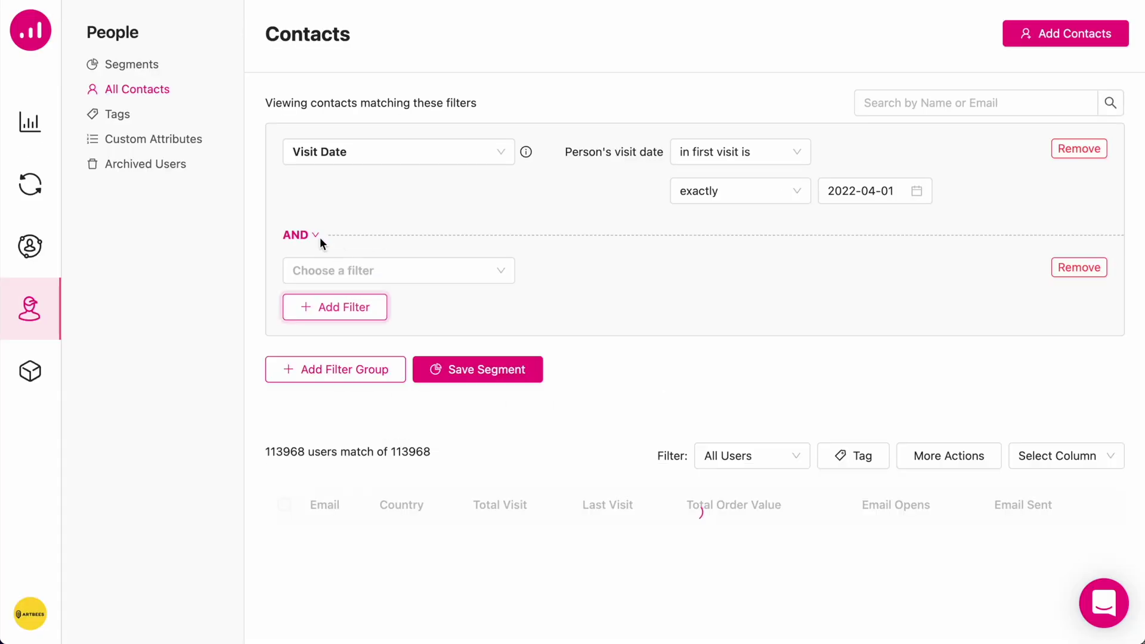
left_click(355, 276)
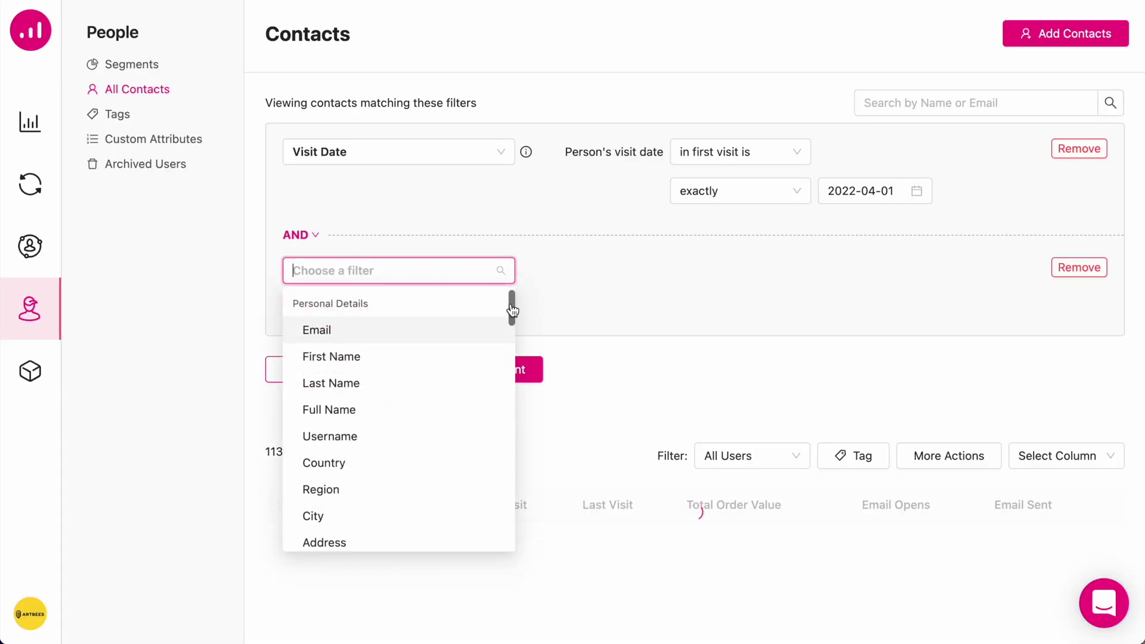
left_click_drag(514, 310, 513, 371)
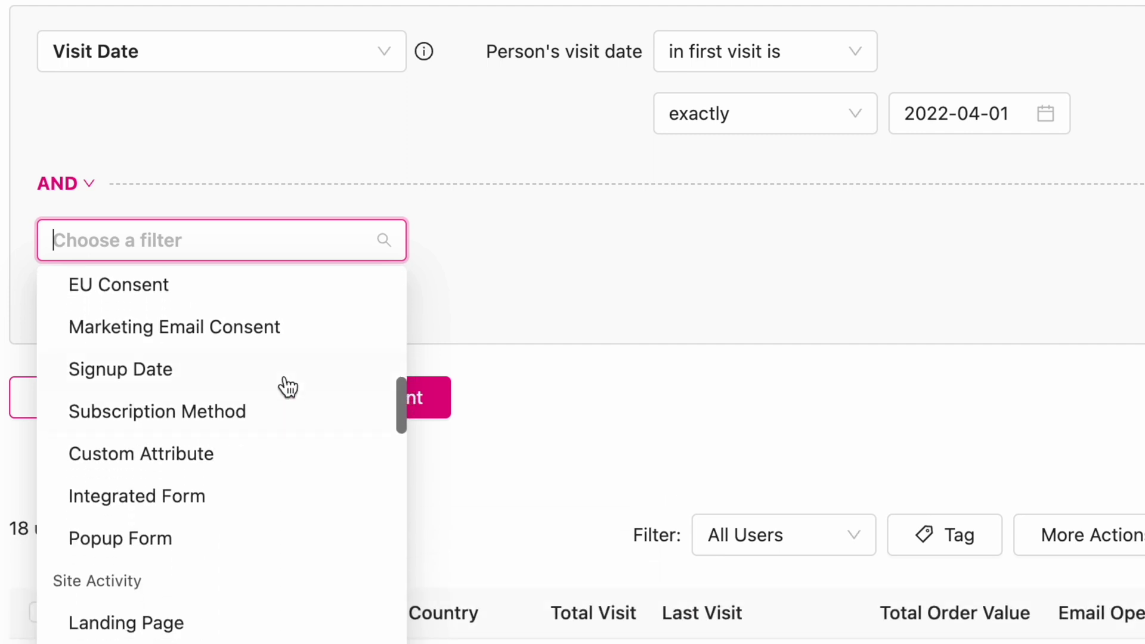
left_click(153, 378)
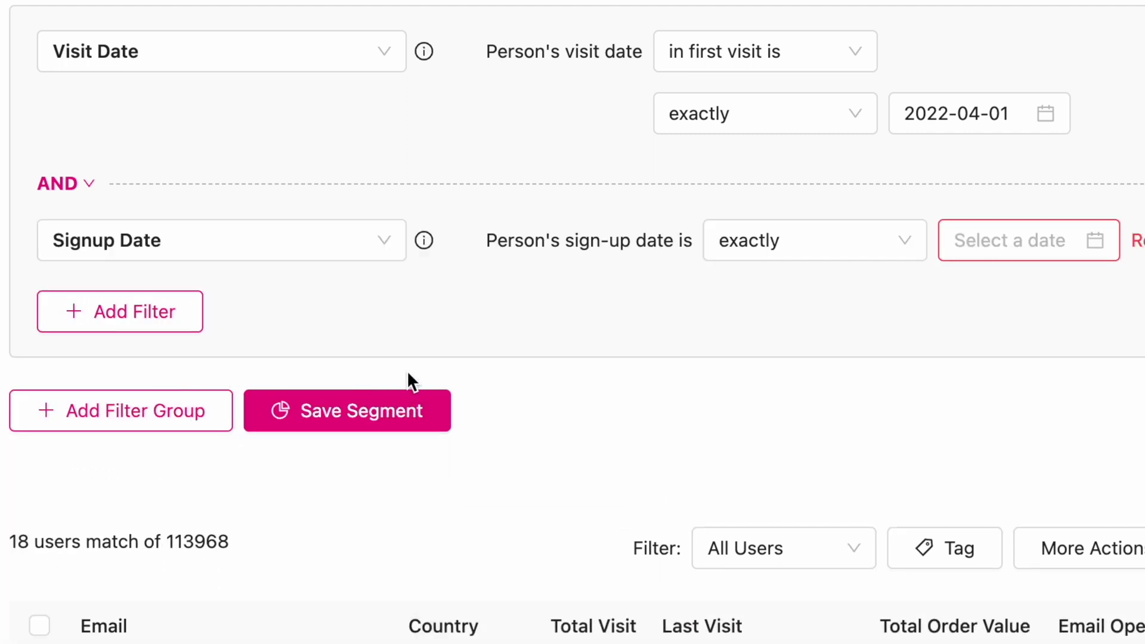
left_click(906, 246)
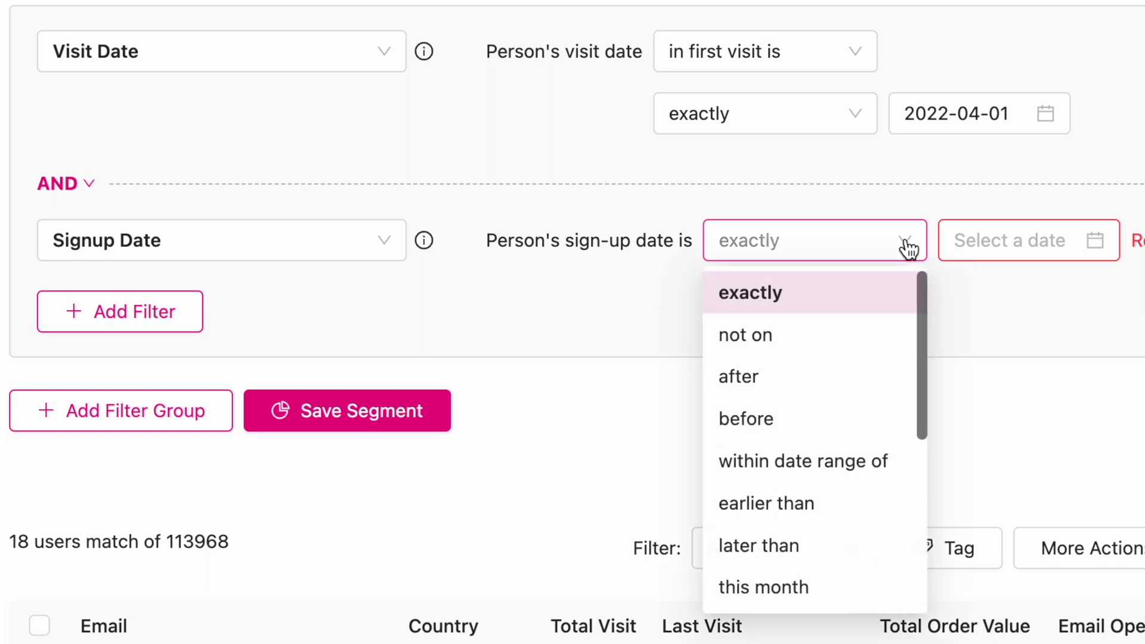
left_click(1101, 242)
left_click(1101, 243)
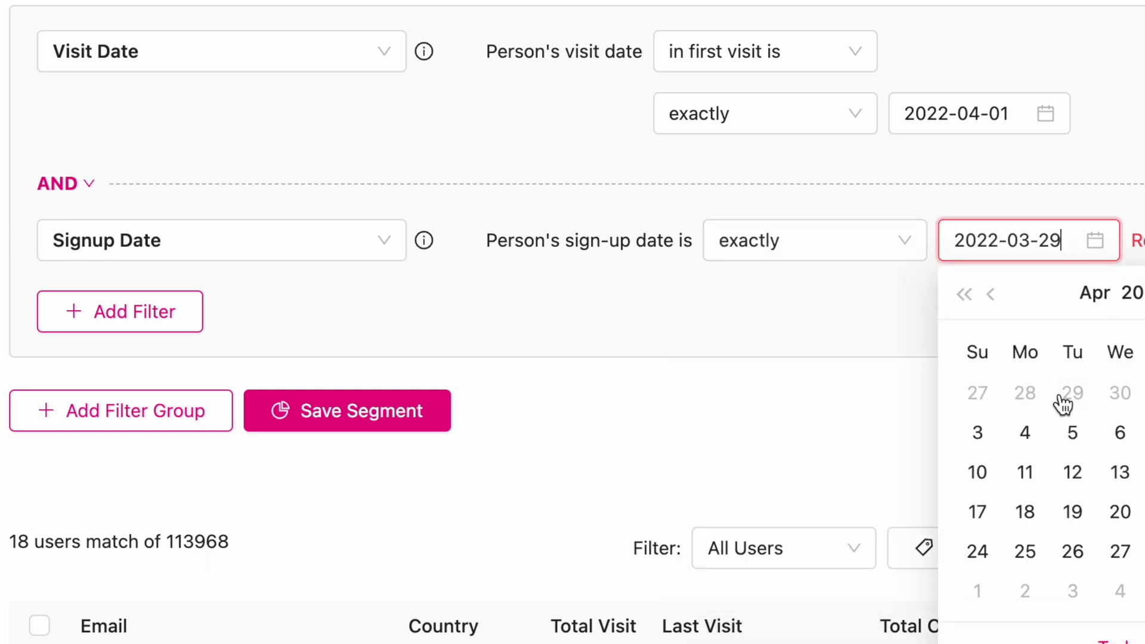
left_click(1026, 440)
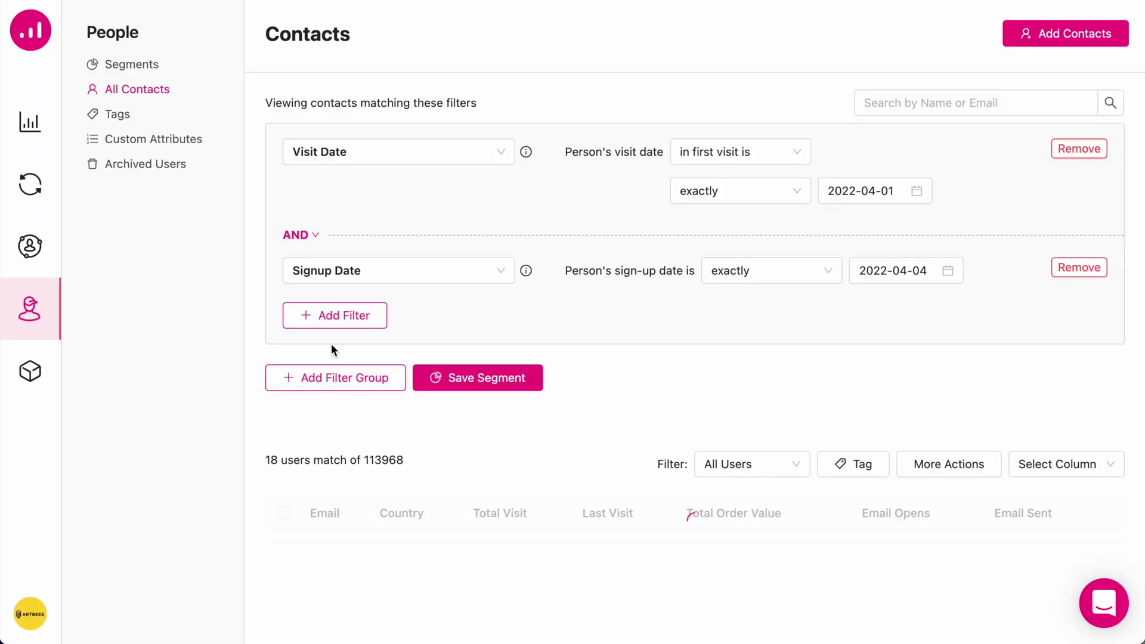
Step: Add a Has Abandoned Cart filter 'is with duration of' 10 hours
left_click(340, 322)
left_click(385, 350)
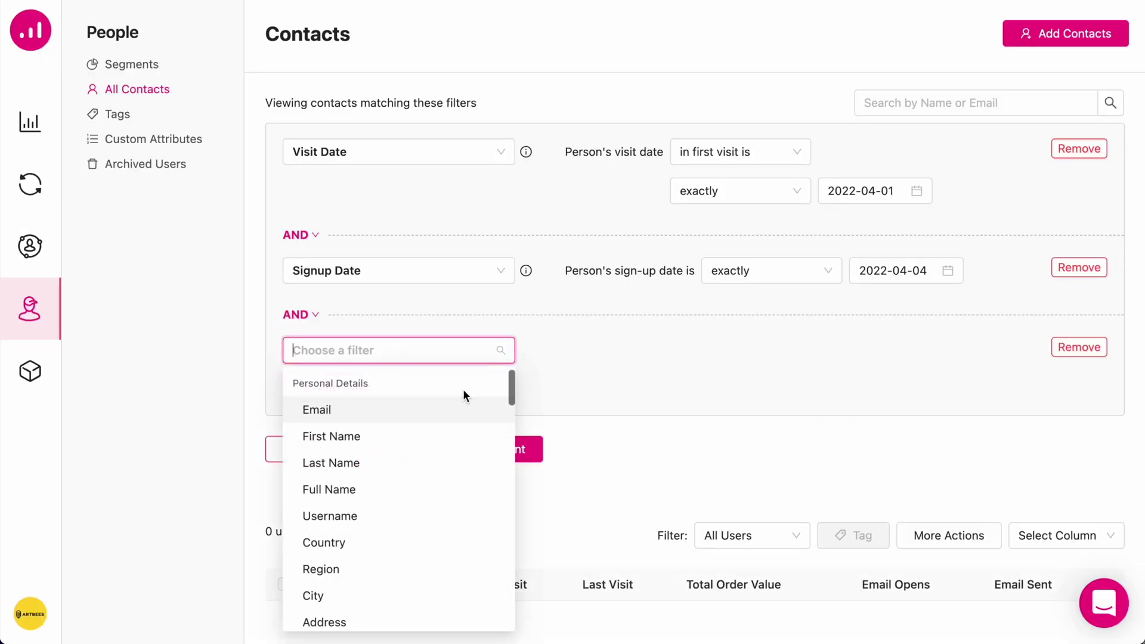
left_click_drag(515, 391, 513, 559)
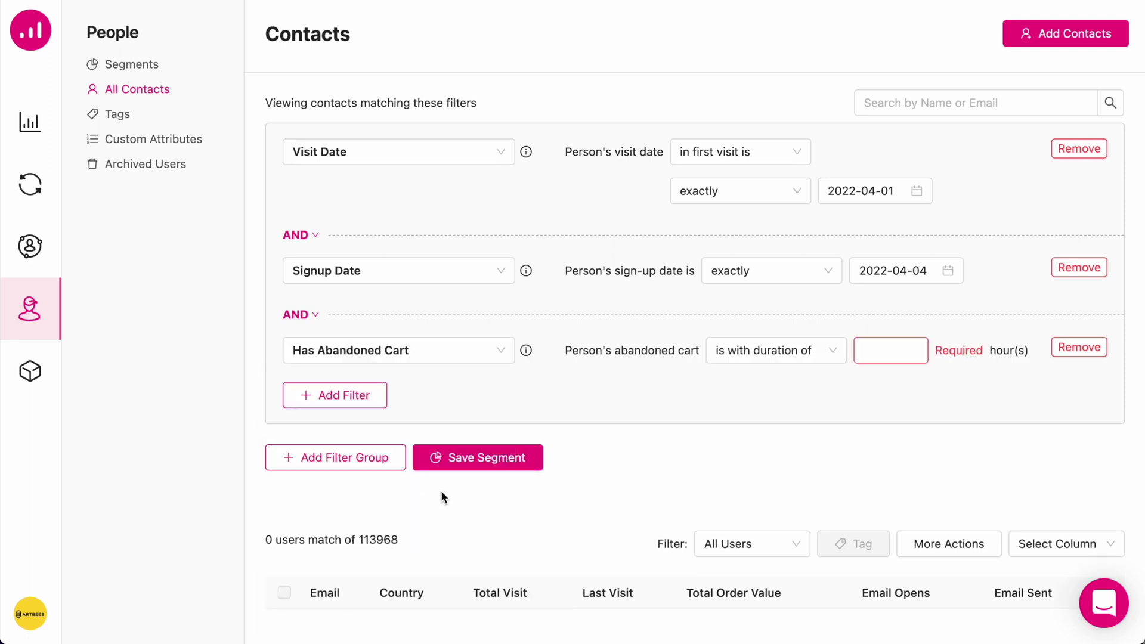
left_click(818, 353)
left_click(870, 389)
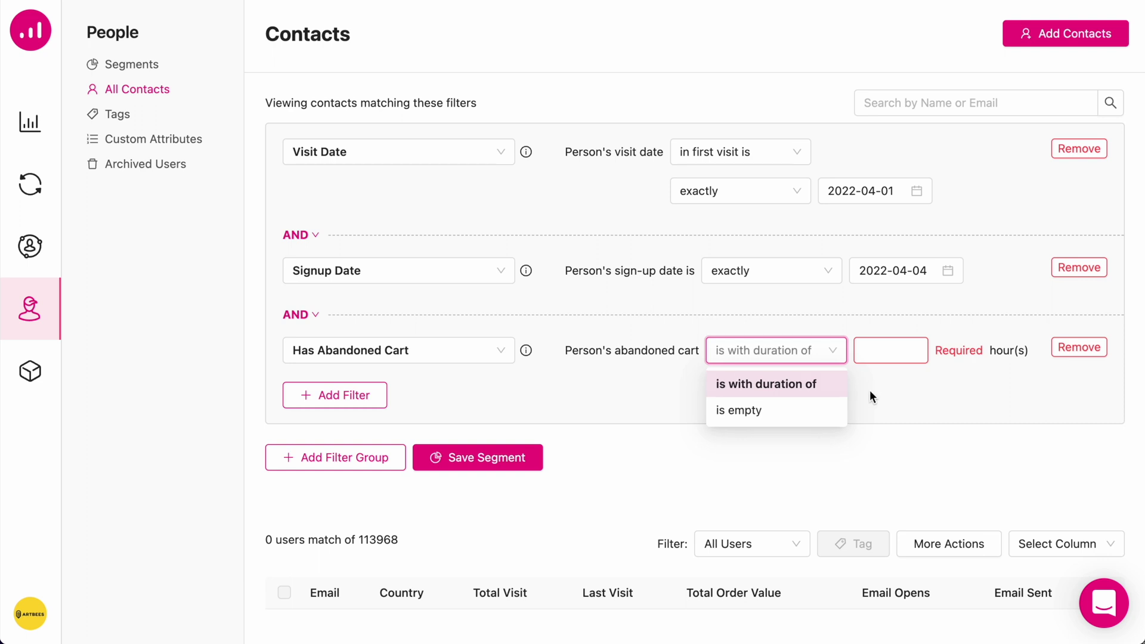
left_click(921, 350)
type("2")
double_click(879, 351)
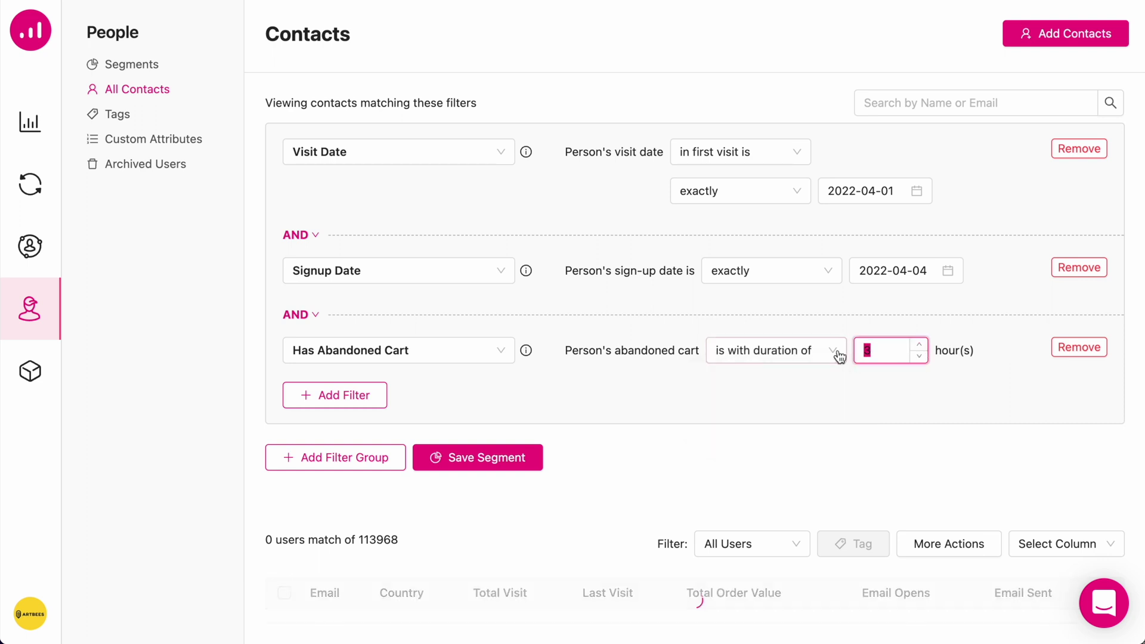
left_click(850, 394)
left_click(474, 469)
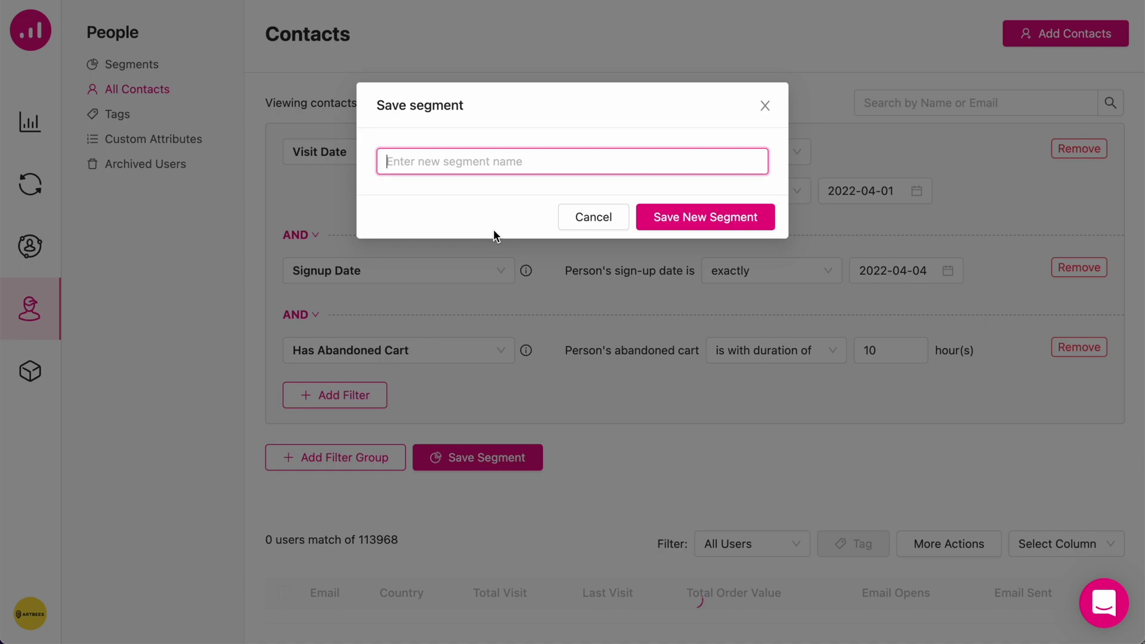
Step: Save the filters as a new segment named 'recent abandoners'
type("re")
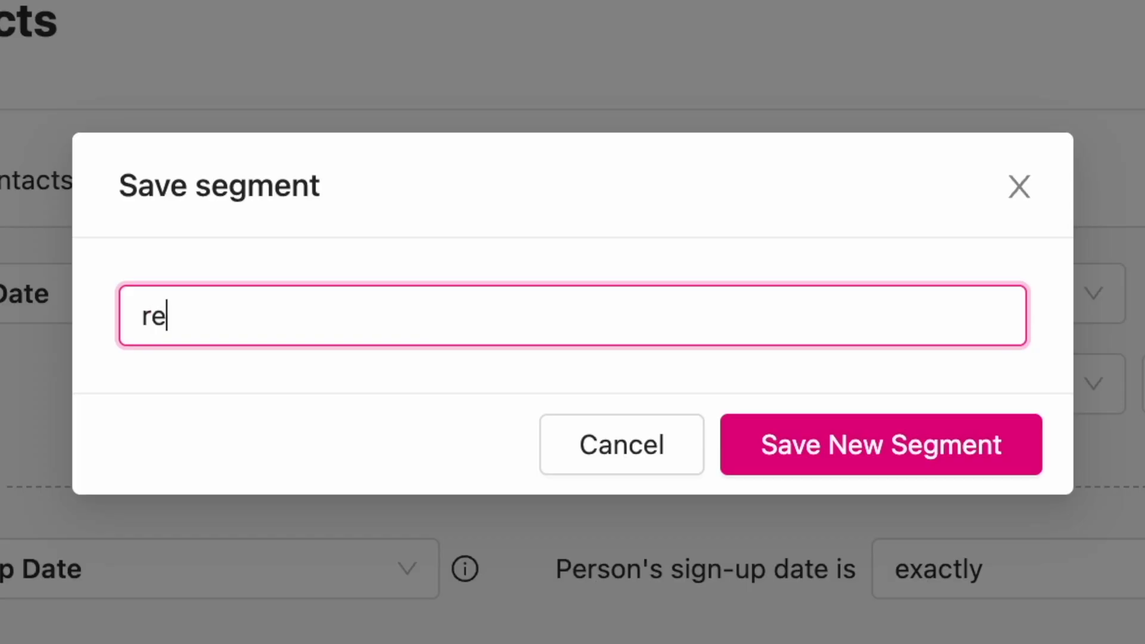
type("cent abandoners")
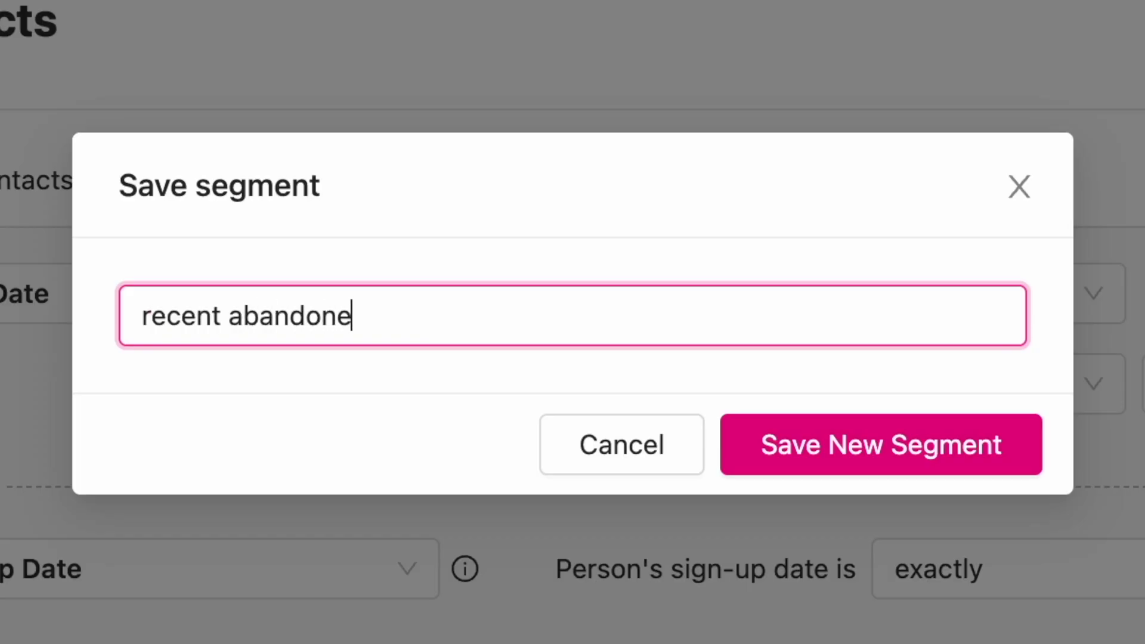
left_click(892, 447)
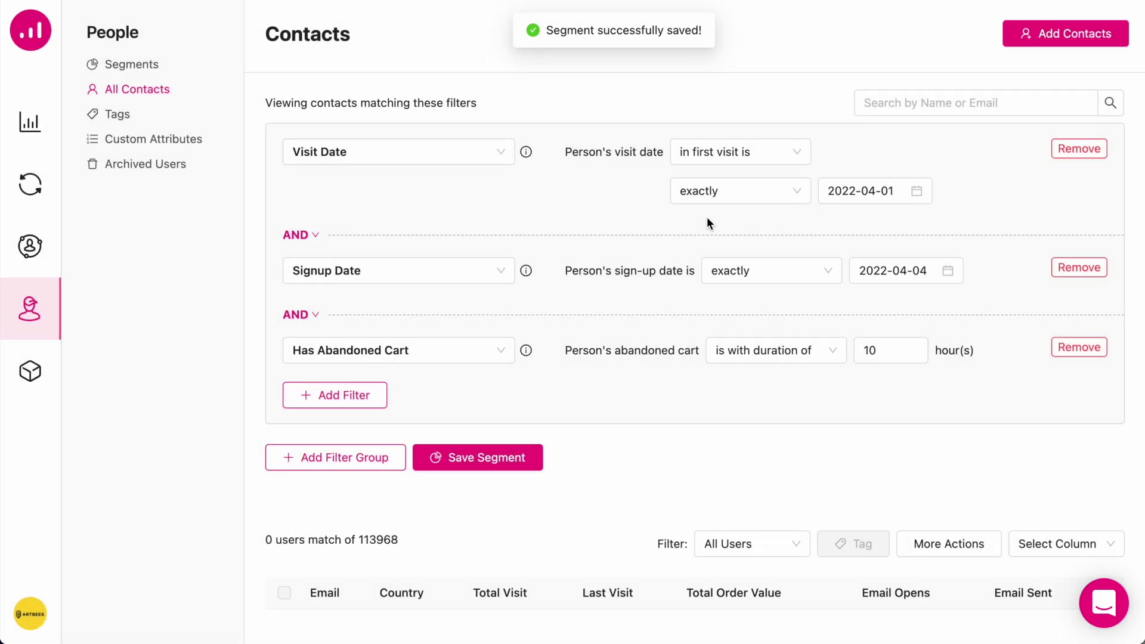
Step: Browse the segment templates and preview Potential Customers' time-on-site, page-view and journey-stage filters
left_click(37, 311)
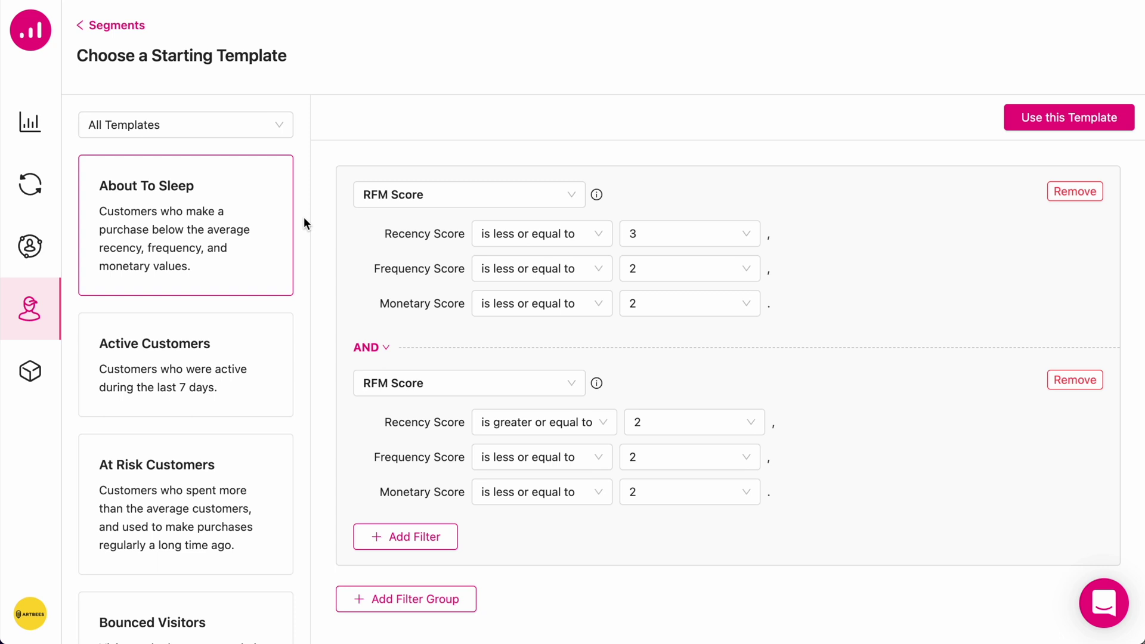
scroll(267, 247, "down", 3)
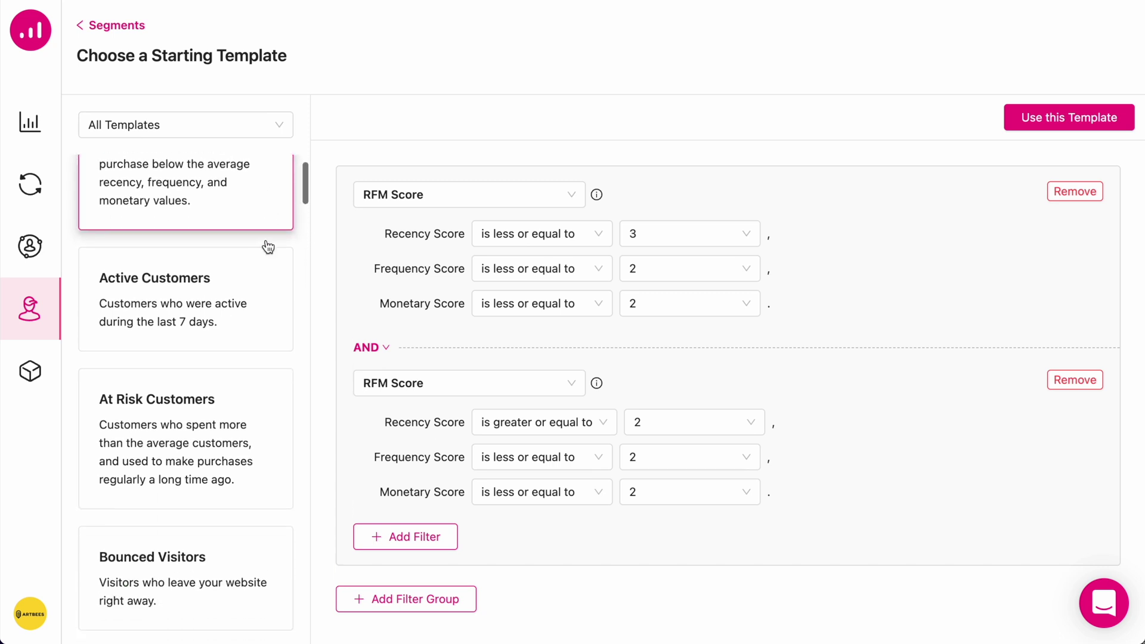
scroll(268, 247, "down", 3)
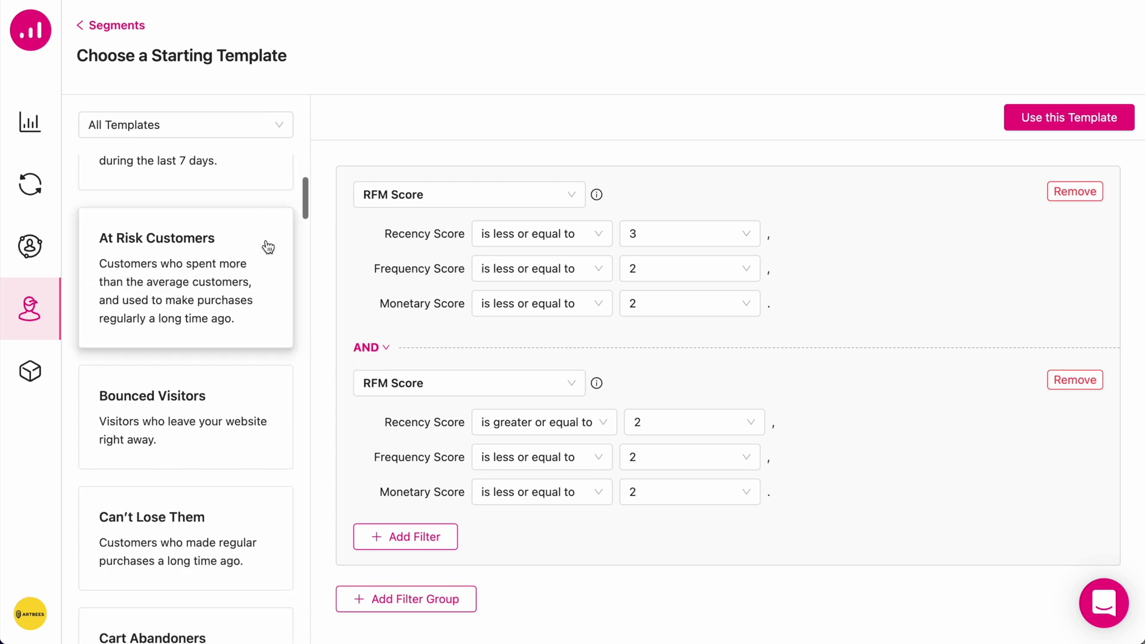
scroll(267, 247, "down", 2)
scroll(268, 247, "down", 3)
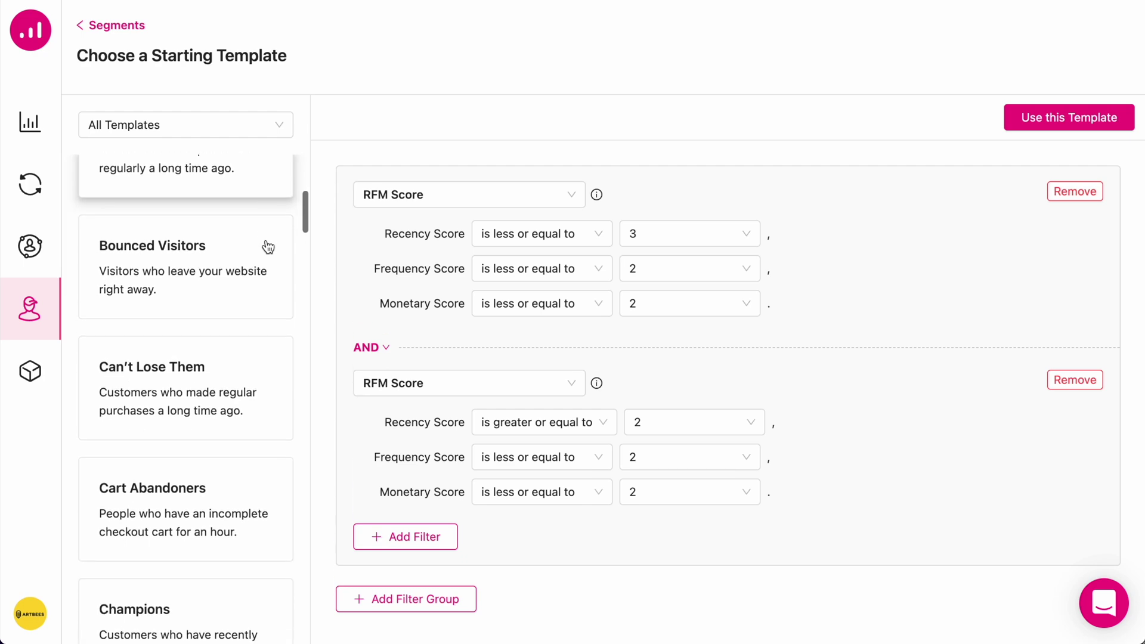
left_click_drag(304, 222, 302, 257)
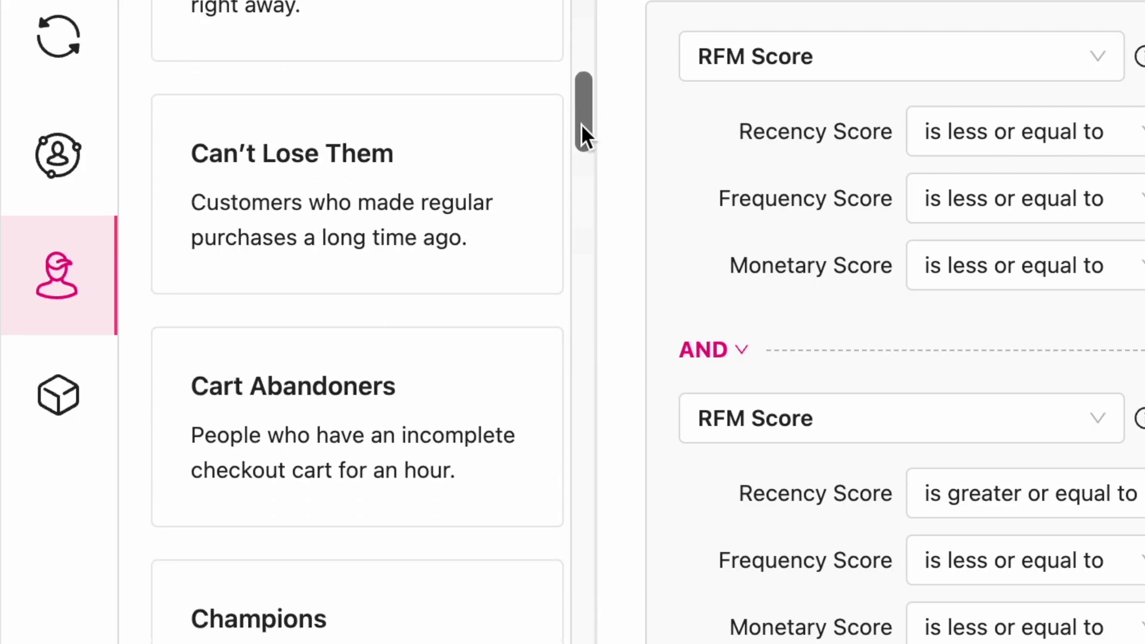
left_click_drag(578, 176, 315, 522)
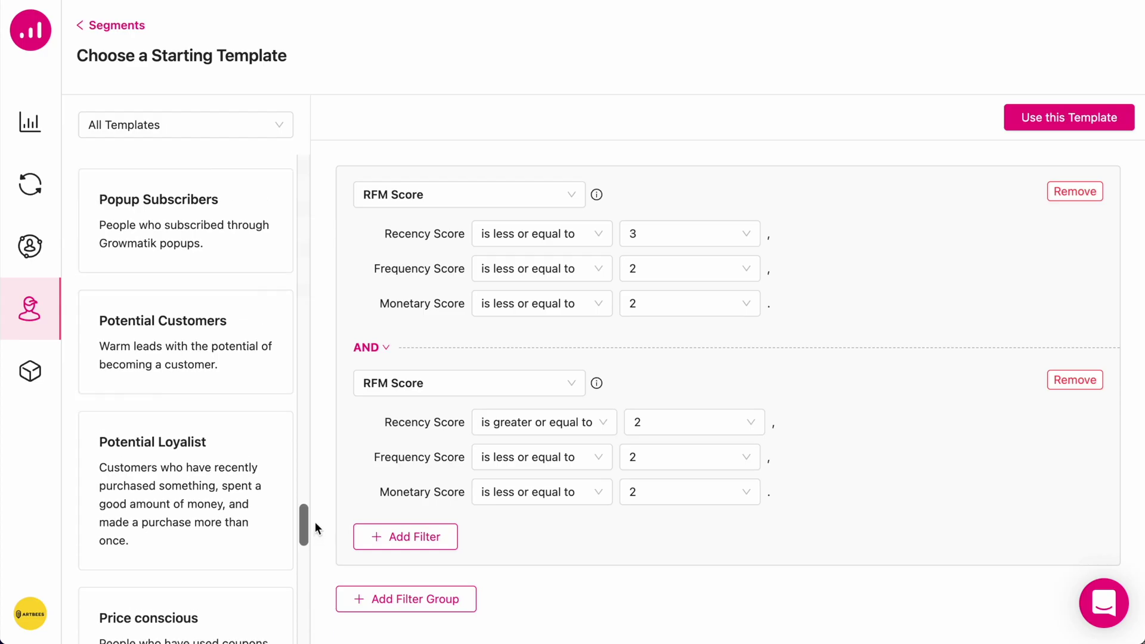
left_click(226, 354)
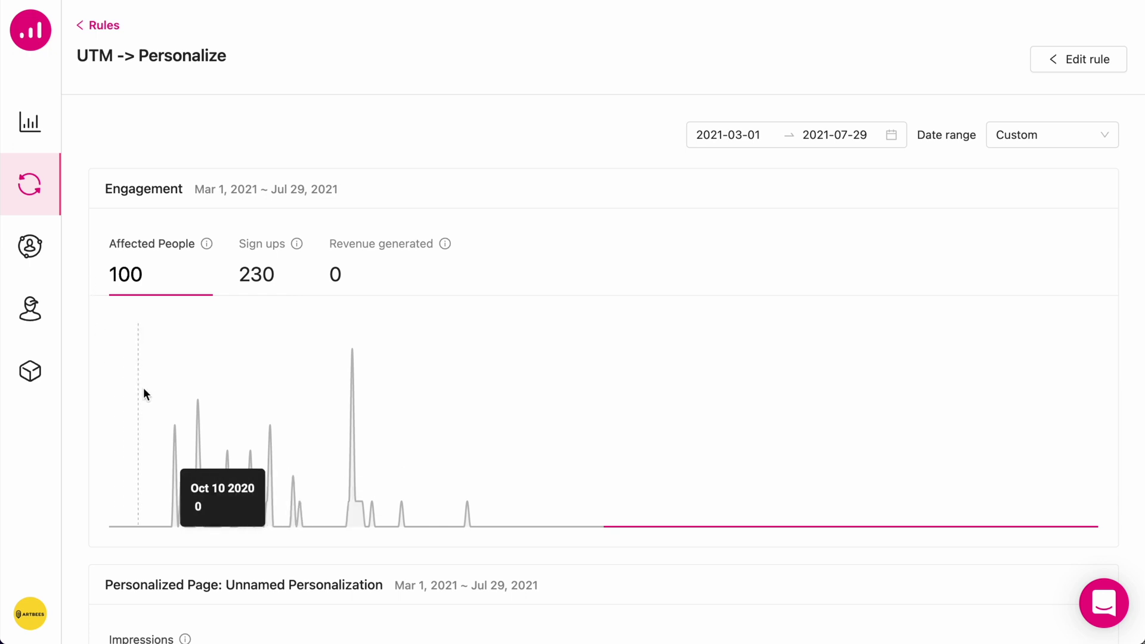
Step: Switch to the main Analytics dashboard to see last week's engagement figures
left_click(30, 123)
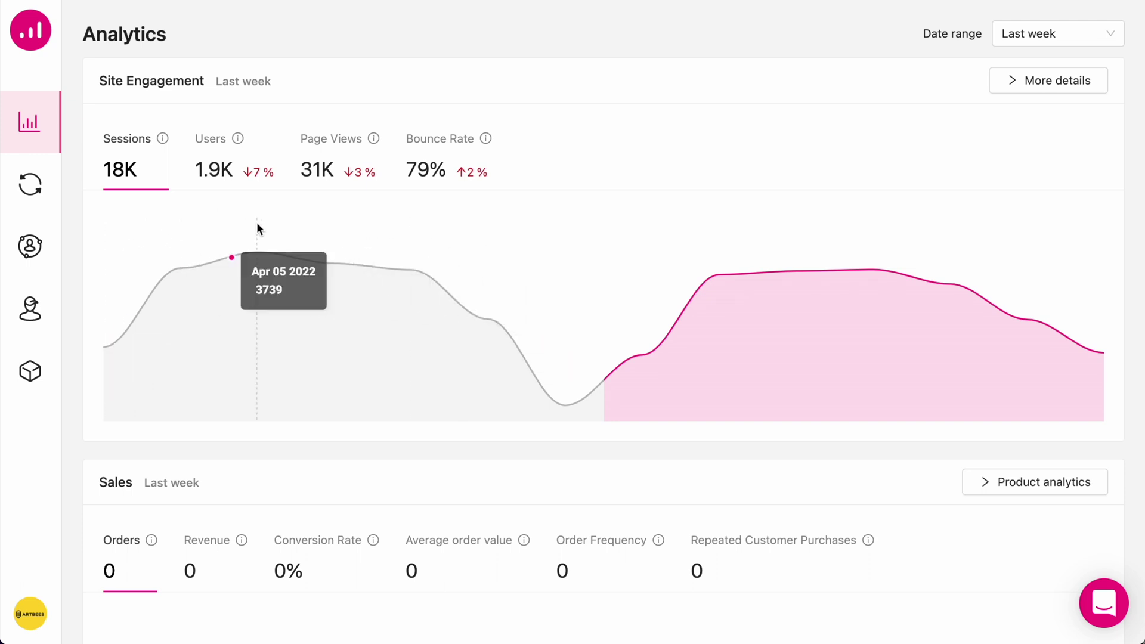
scroll(914, 254, "down", 6)
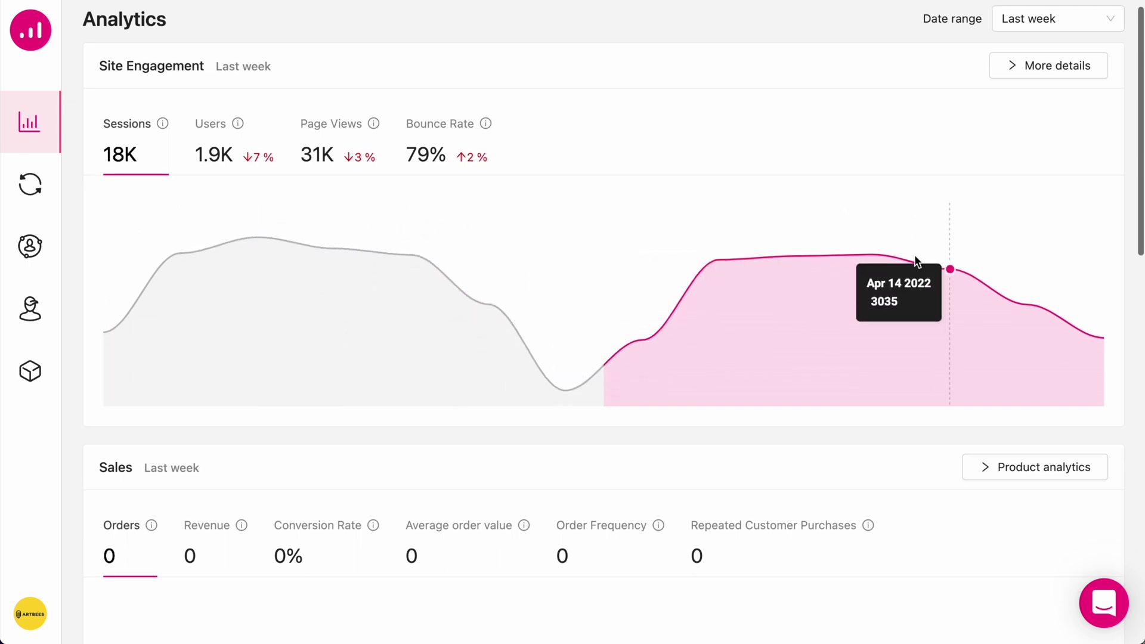
scroll(915, 260, "down", 9)
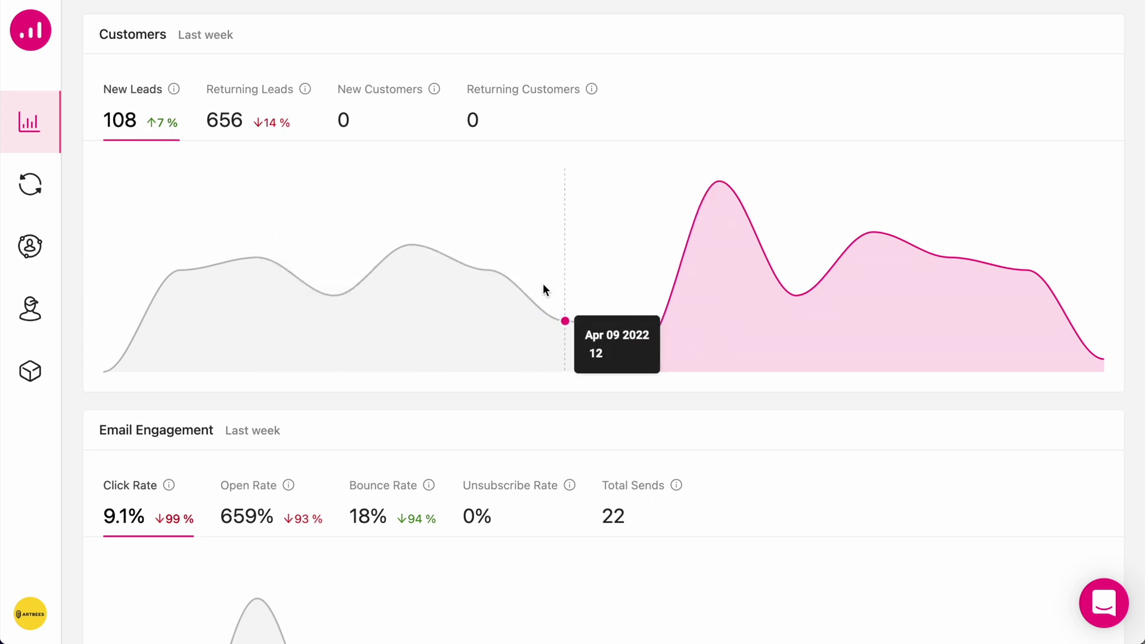
scroll(542, 284, "down", 5)
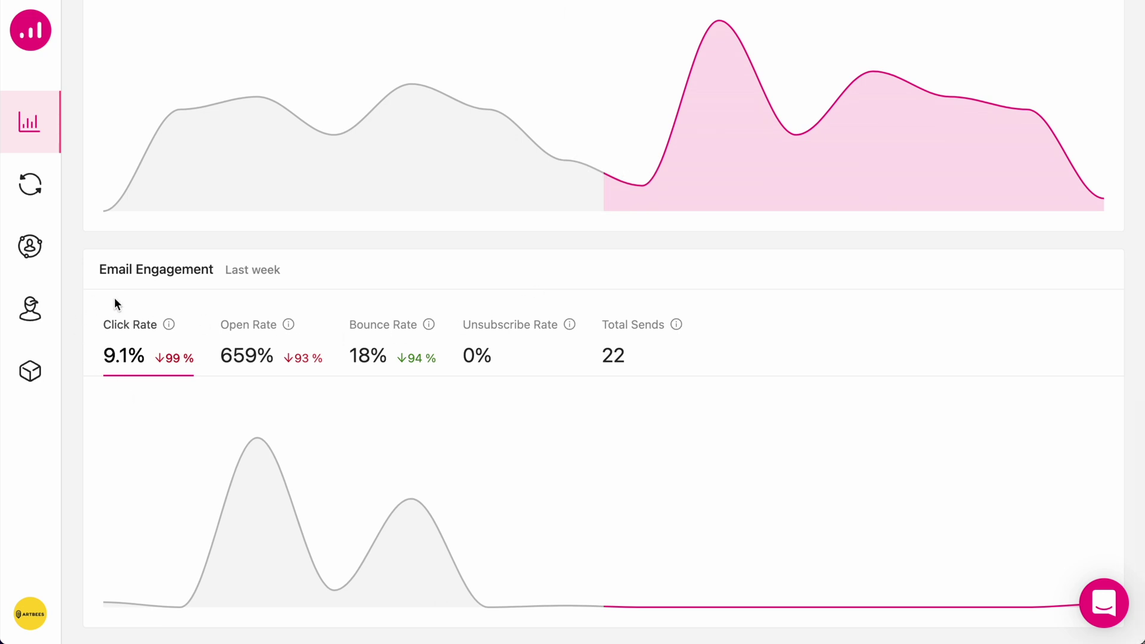